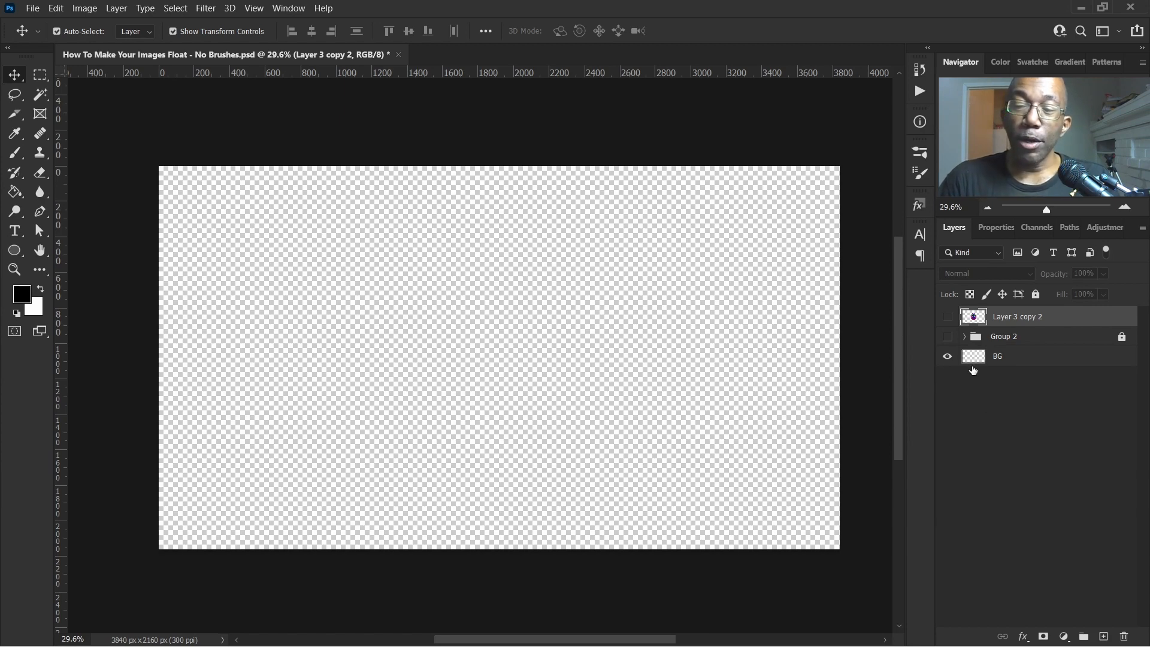
Step: Show the hidden face layer "Layer 3 copy 2" and rename it Smiley Face
{"action": "left_click", "coordinate": [946, 318]}
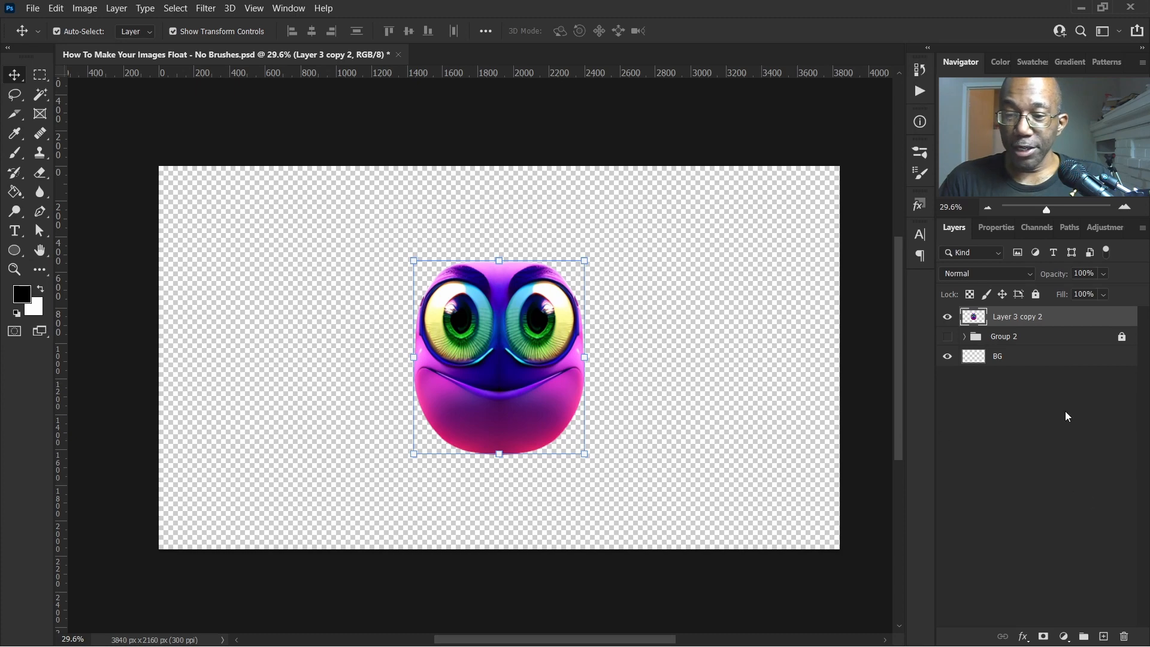
{"action": "double_click", "coordinate": [1024, 324]}
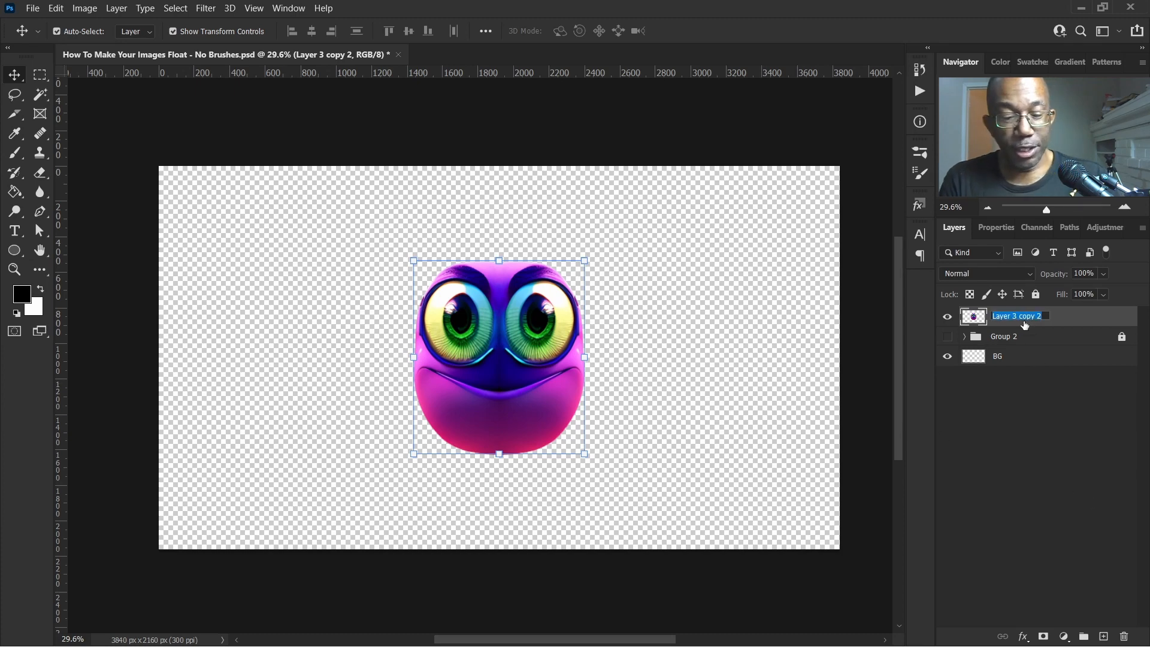
{"action": "type", "text": "Smiley Face"}
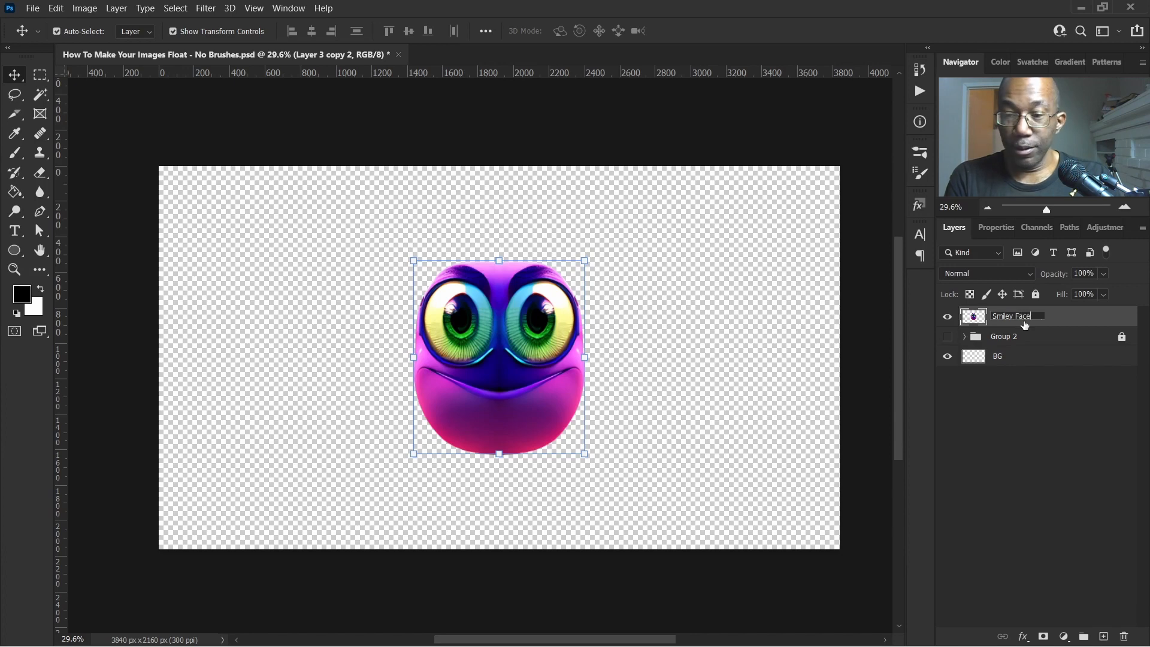
{"action": "left_click", "coordinate": [1064, 452]}
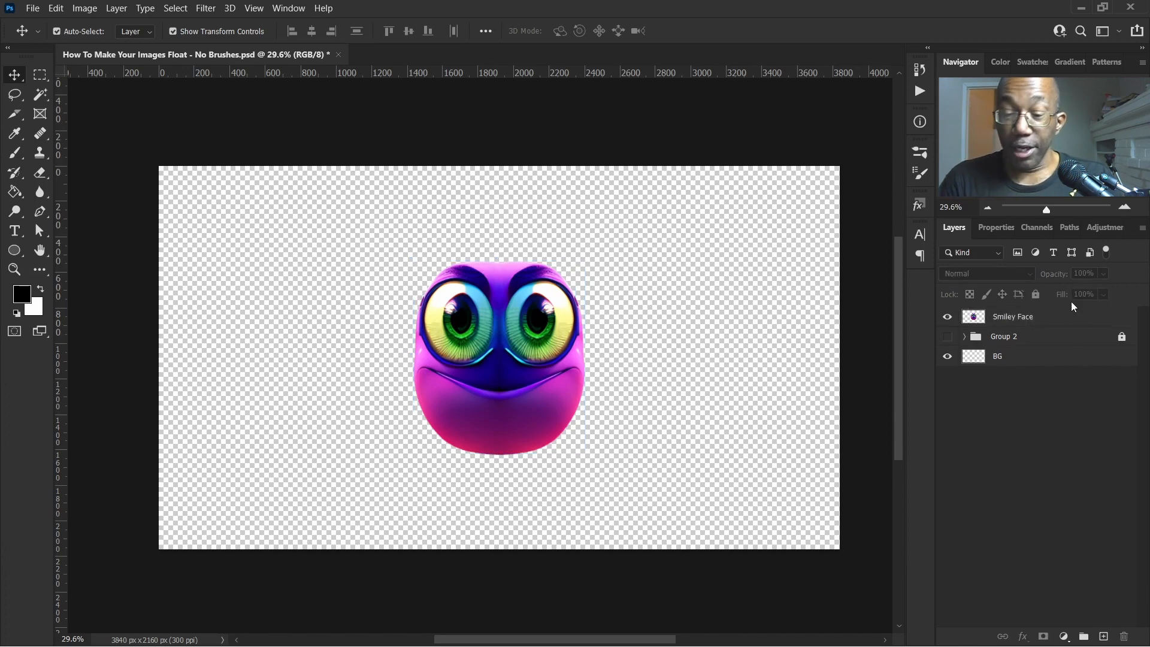
Step: Duplicate the Smiley Face layer and name the copy Shadow
{"action": "left_click", "coordinate": [1049, 317]}
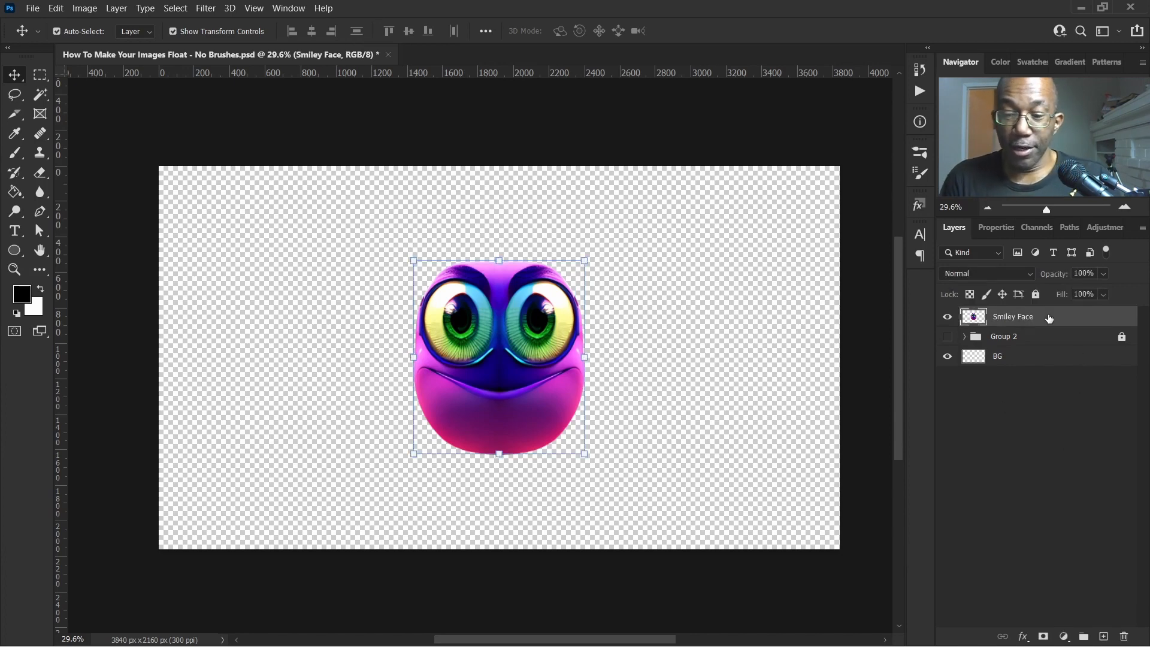
{"action": "key", "text": "ctrl+j"}
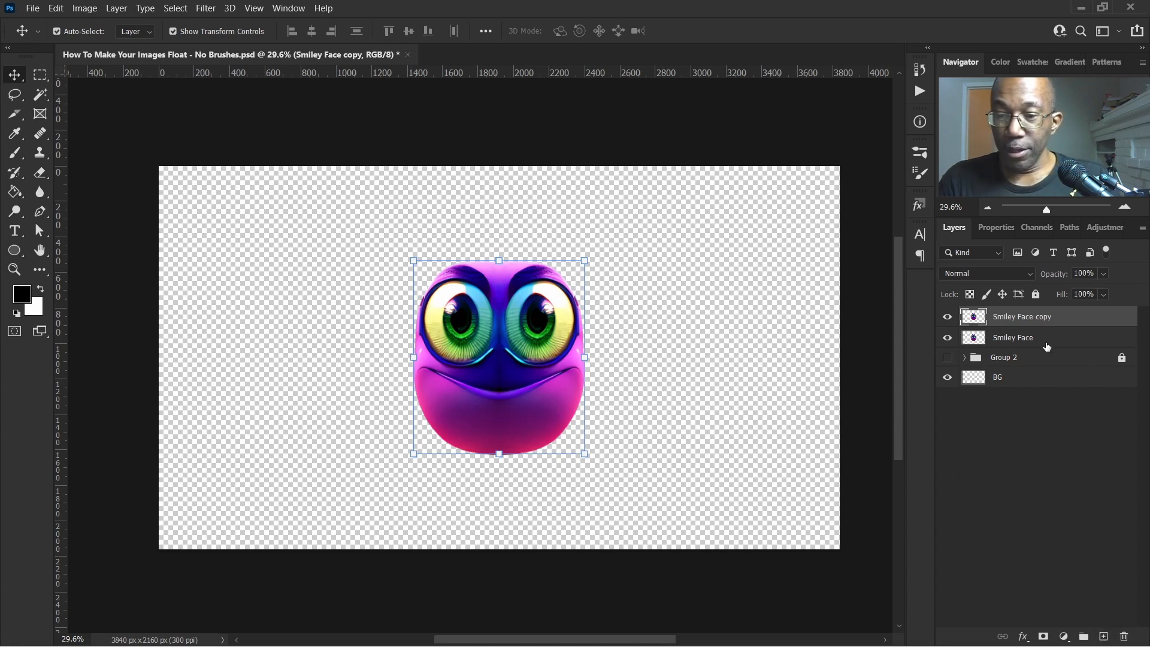
{"action": "double_click", "coordinate": [1021, 316]}
{"action": "left_click", "coordinate": [1030, 316]}
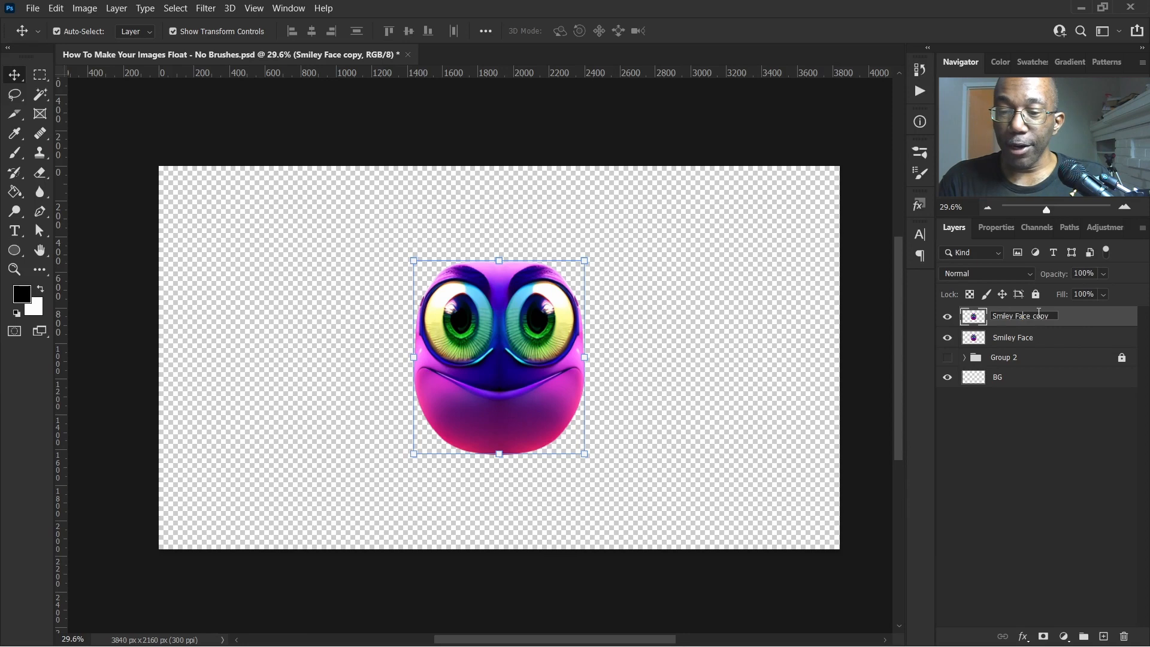
{"action": "left_click_drag", "start_coordinate": [1050, 318], "coordinate": [973, 329]}
{"action": "type", "text": "Shadow"}
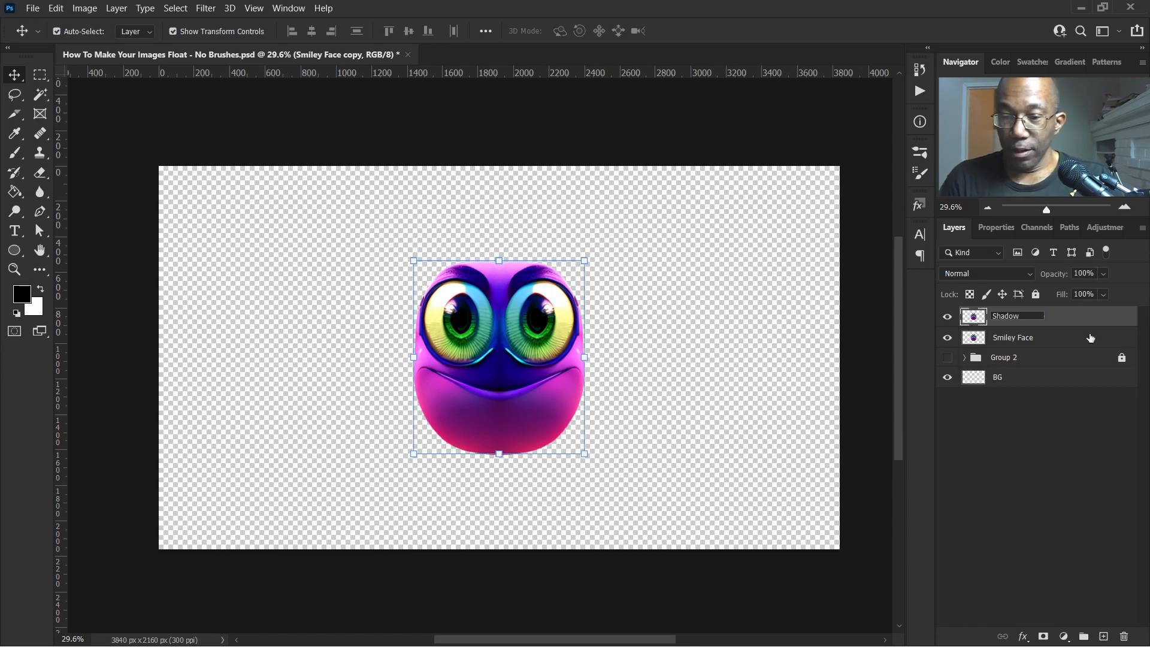
{"action": "left_click", "coordinate": [990, 477]}
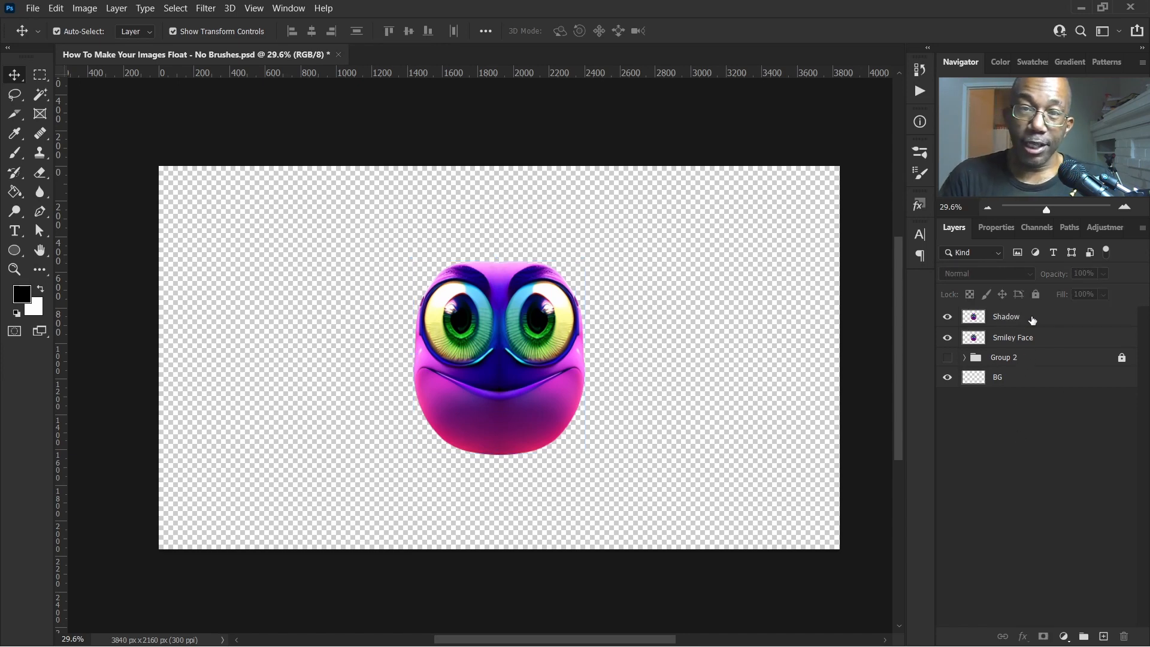
Step: Move the Shadow layer beneath Smiley Face and squash it down to its bottom edge, to about 4.5% height at full width
{"action": "left_click_drag", "start_coordinate": [1036, 324], "coordinate": [1041, 344]}
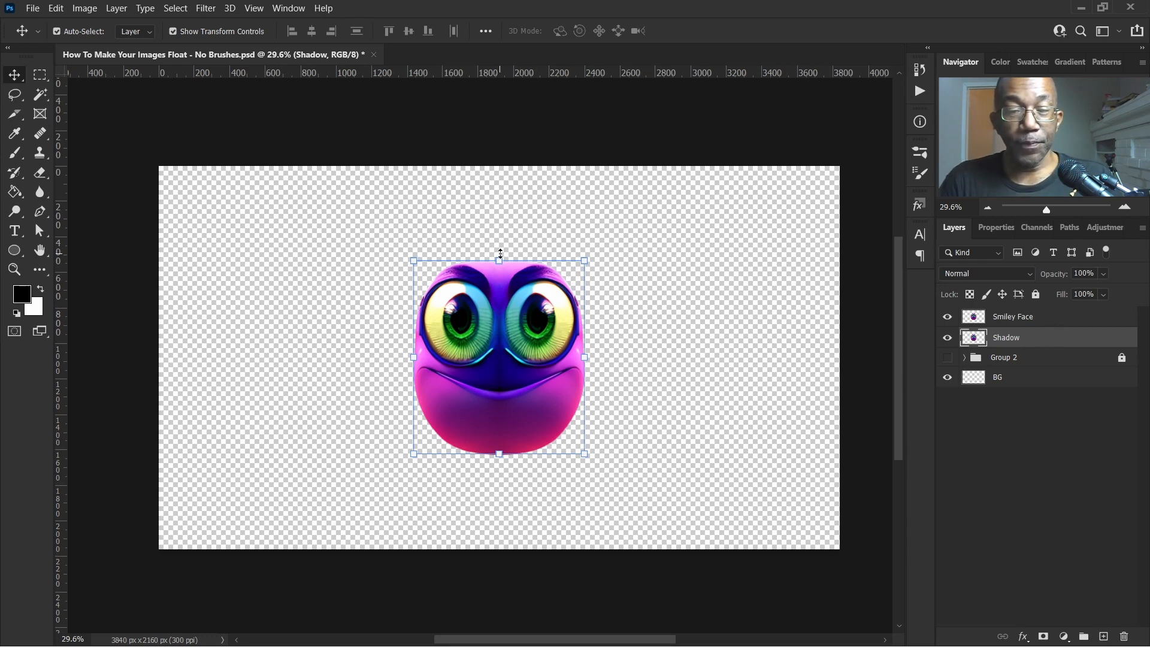
{"action": "key", "text": "ctrl+t"}
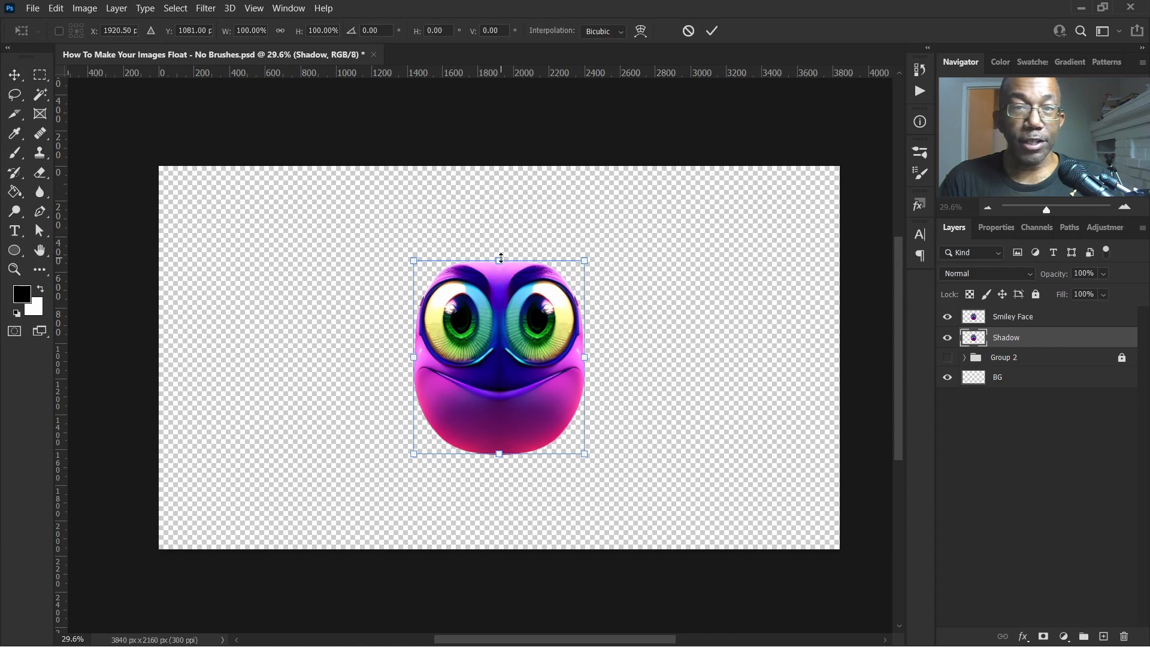
{"action": "left_click_drag", "start_coordinate": [500, 257], "coordinate": [490, 443]}
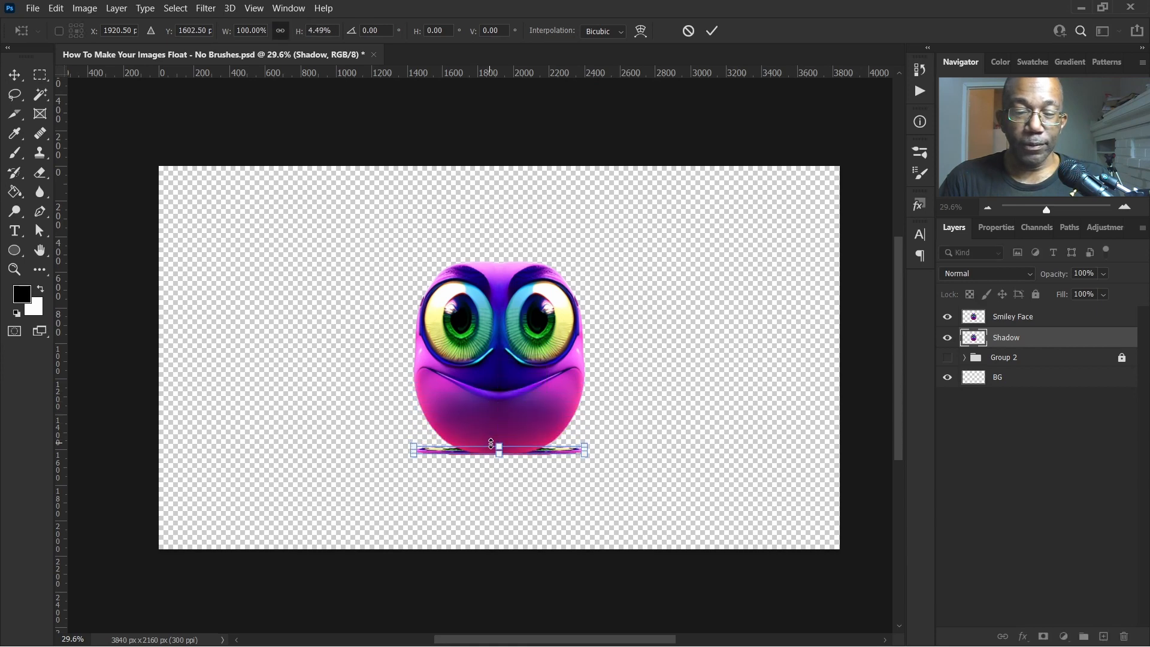
{"action": "left_click", "coordinate": [713, 31]}
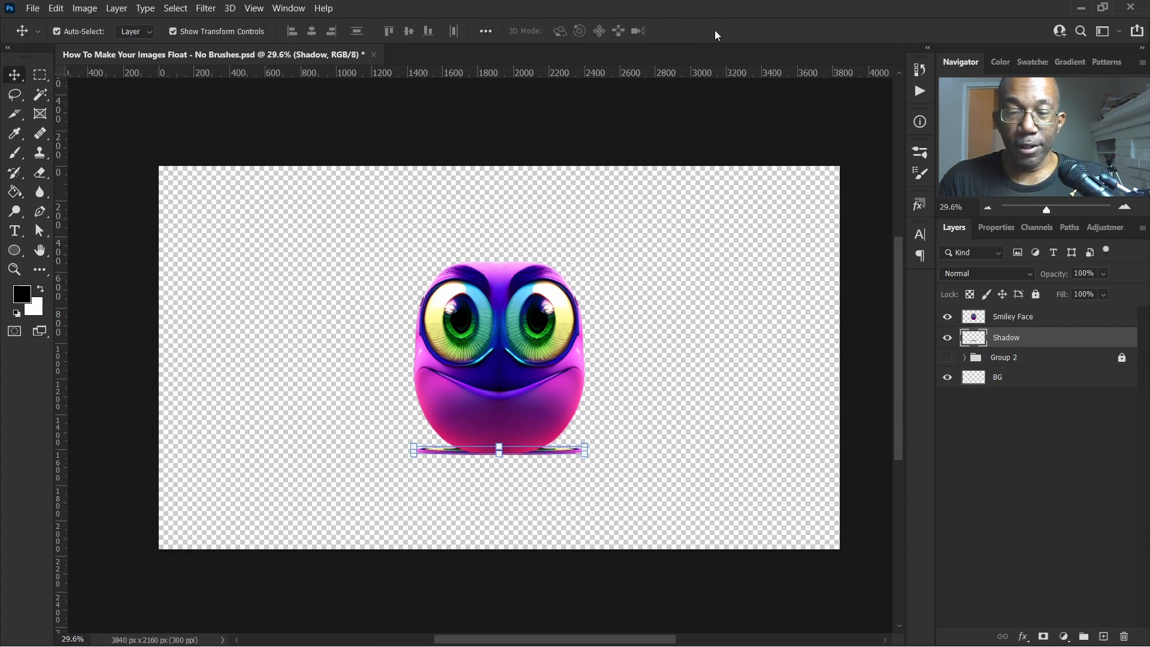
Step: Give the Shadow layer a black (000000) Color Overlay layer style
{"action": "double_click", "coordinate": [1089, 348]}
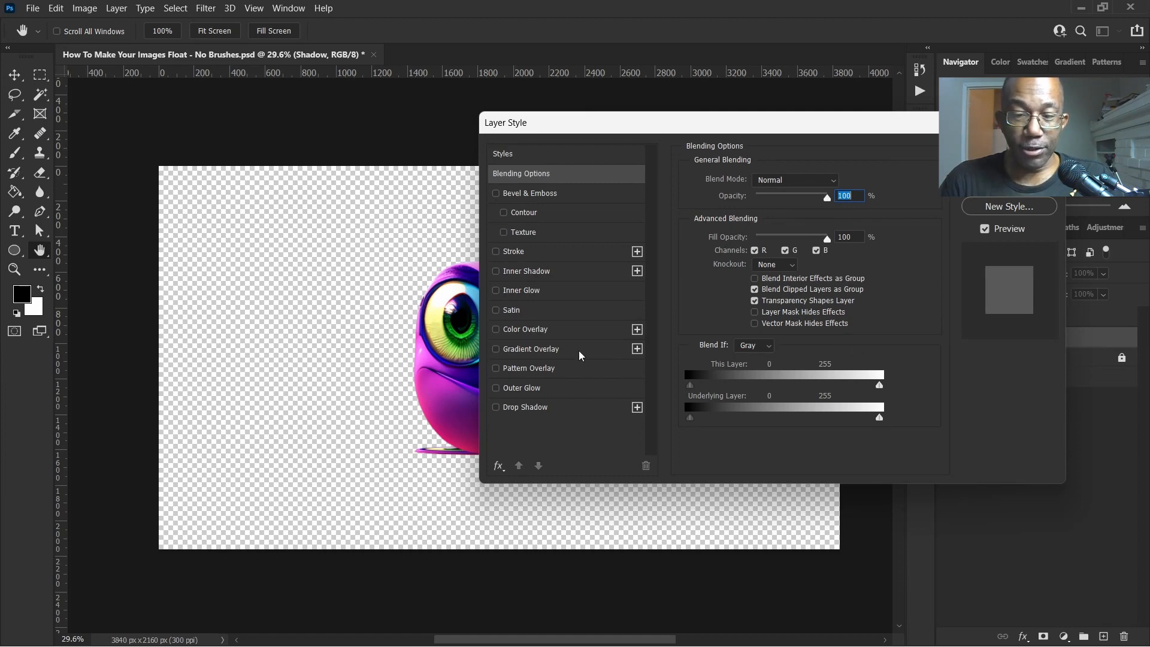
{"action": "left_click", "coordinate": [568, 334]}
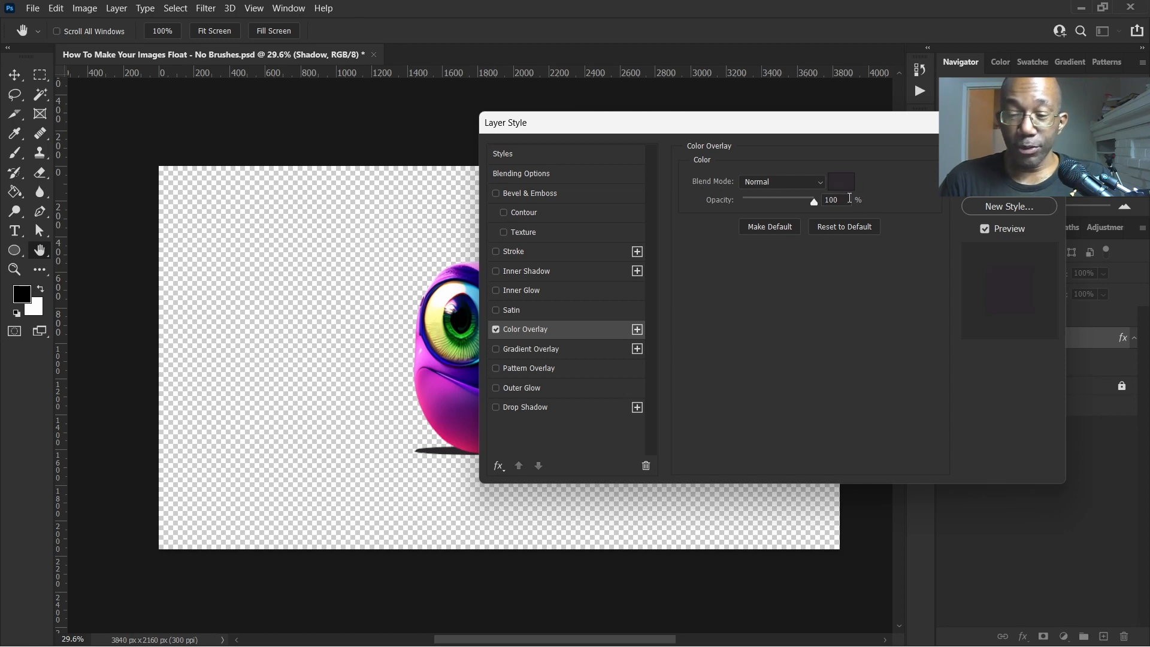
{"action": "left_click", "coordinate": [843, 182]}
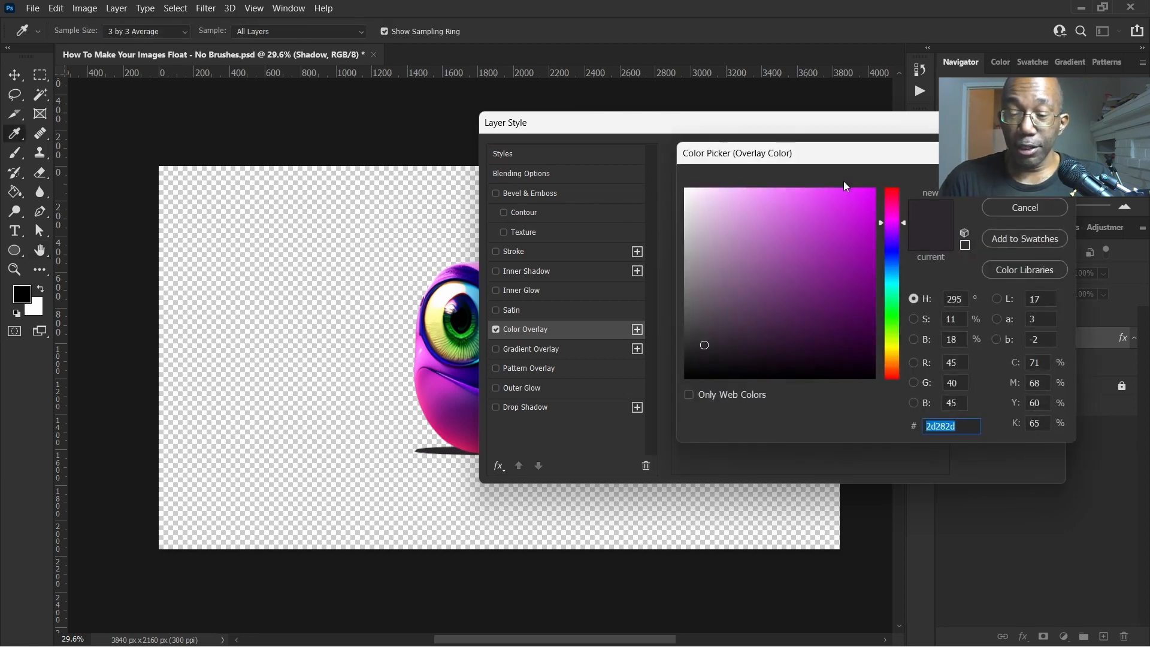
{"action": "left_click_drag", "start_coordinate": [704, 346], "coordinate": [672, 391]}
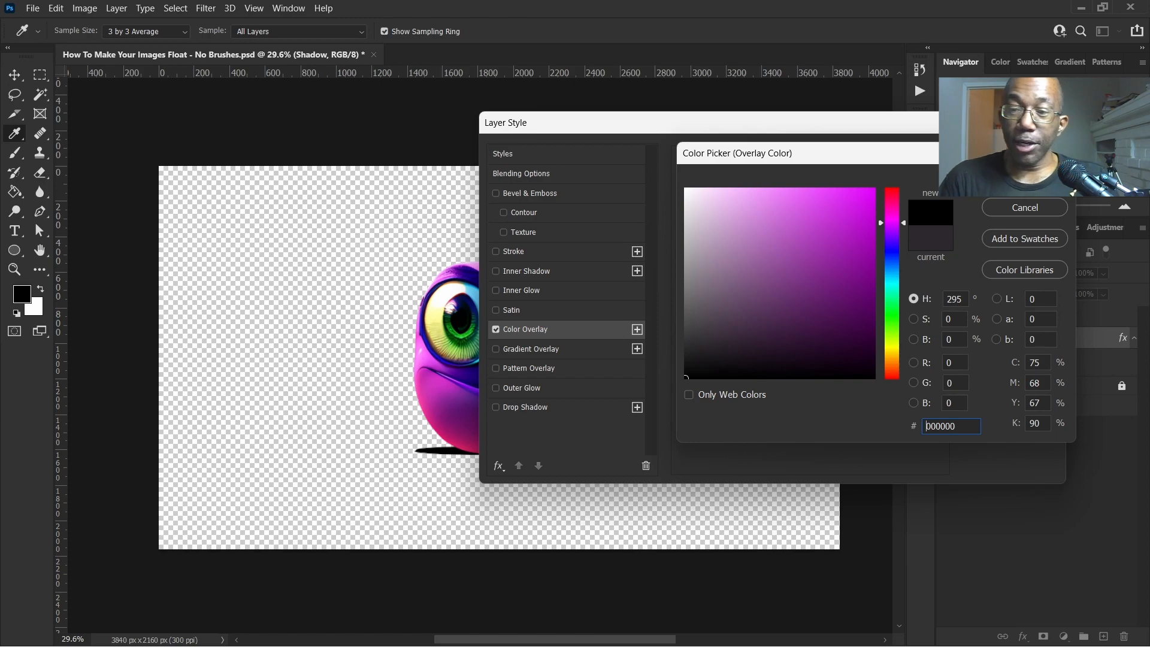
{"action": "key", "text": "Return"}
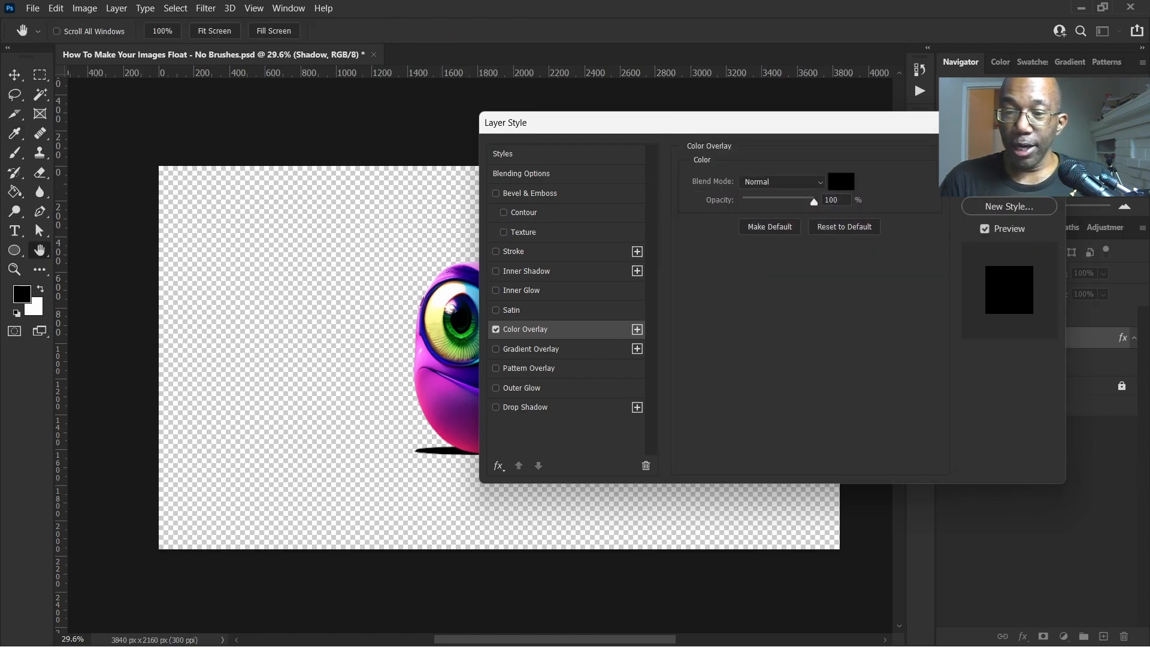
{"action": "key", "text": "Return"}
{"action": "left_click", "coordinate": [706, 490]}
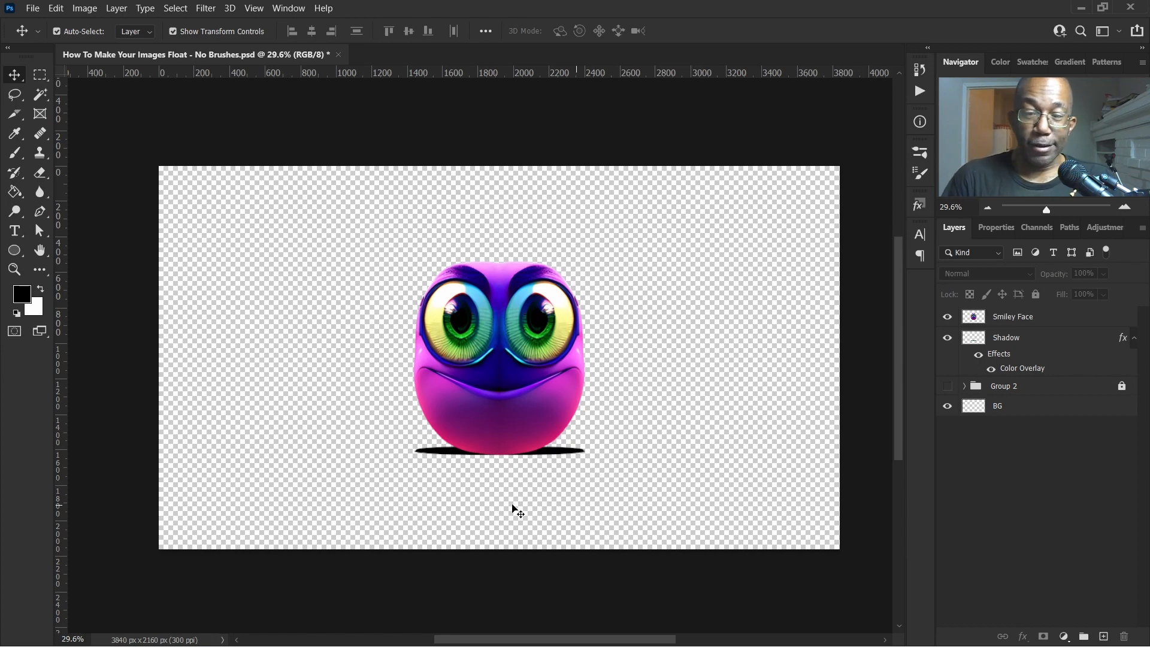
Step: Nudge the shadow straight down about 190 px, leaving a gap beneath the face
{"action": "left_click", "coordinate": [556, 456]}
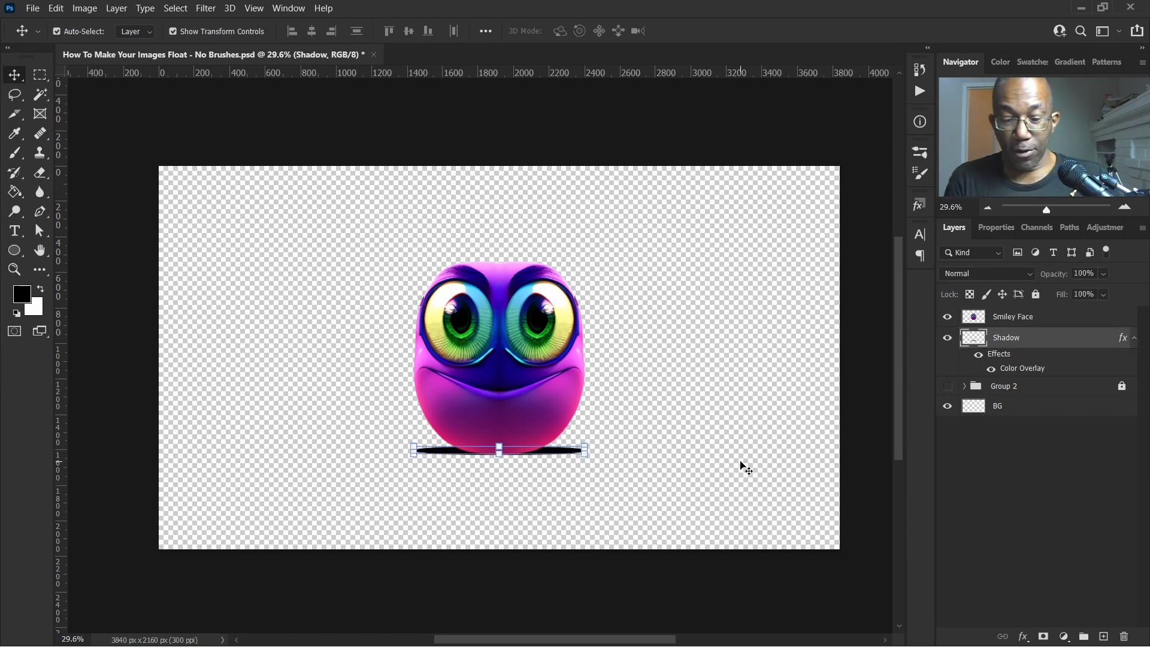
{"action": "key", "text": "shift+Down"}
{"action": "key", "text": "shift+Down"}
{"action": "key", "text": "shift+Down"}
{"action": "key", "text": "shift+Down"}
{"action": "key", "text": "shift+Down"}
{"action": "key", "text": "shift+Down"}
{"action": "key", "text": "shift+Down"}
{"action": "key", "text": "shift+Down"}
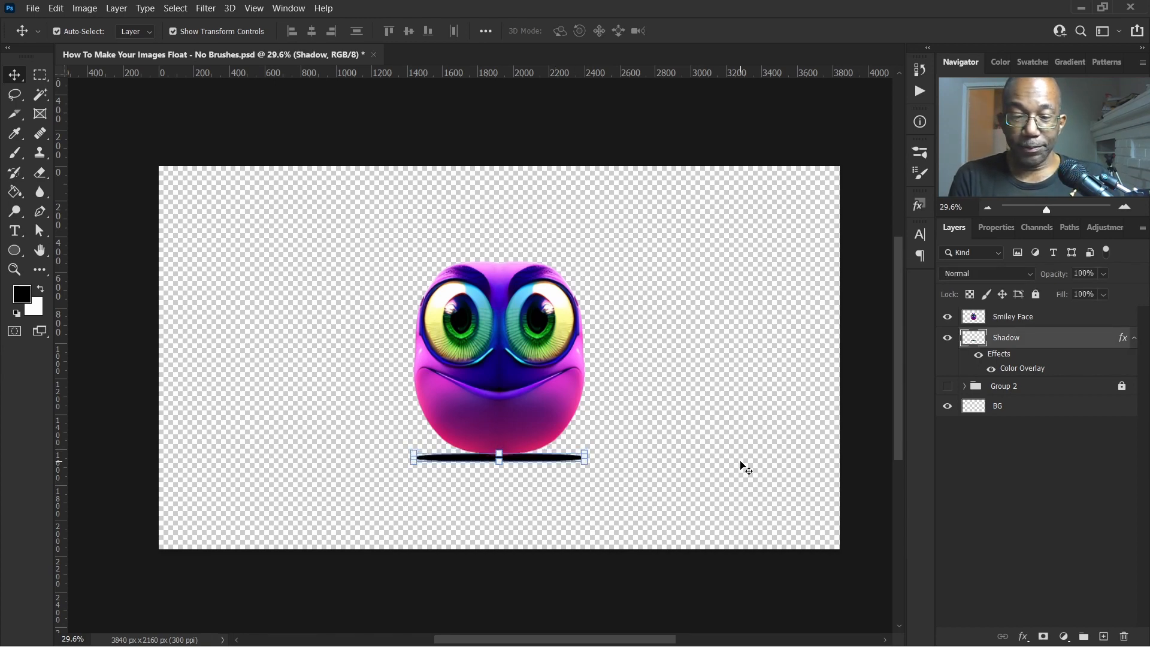
{"action": "key", "text": "shift+Down"}
{"action": "key", "text": "shift+Down"}
{"action": "key", "text": "shift+Down"}
{"action": "key", "text": "shift+Down"}
{"action": "key", "text": "shift+Down"}
{"action": "key", "text": "shift+Down"}
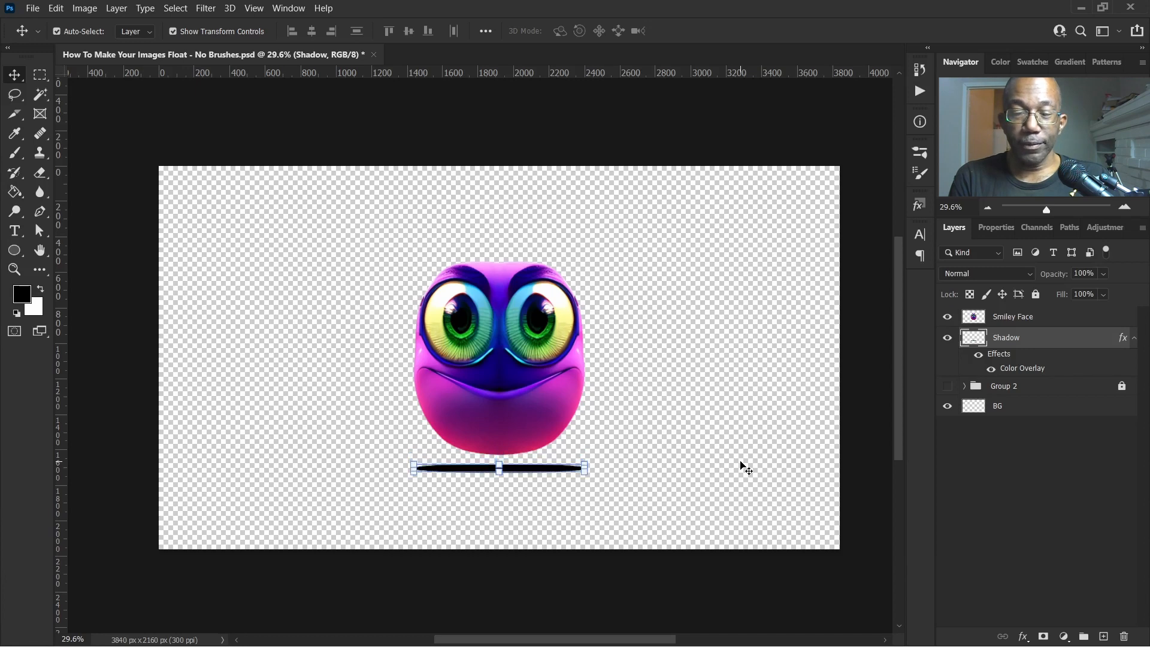
{"action": "key", "text": "shift+Down"}
{"action": "key", "text": "shift+Down"}
{"action": "key", "text": "shift+Down"}
{"action": "key", "text": "shift+Down"}
{"action": "key", "text": "shift+Down"}
{"action": "key", "text": "shift+Down"}
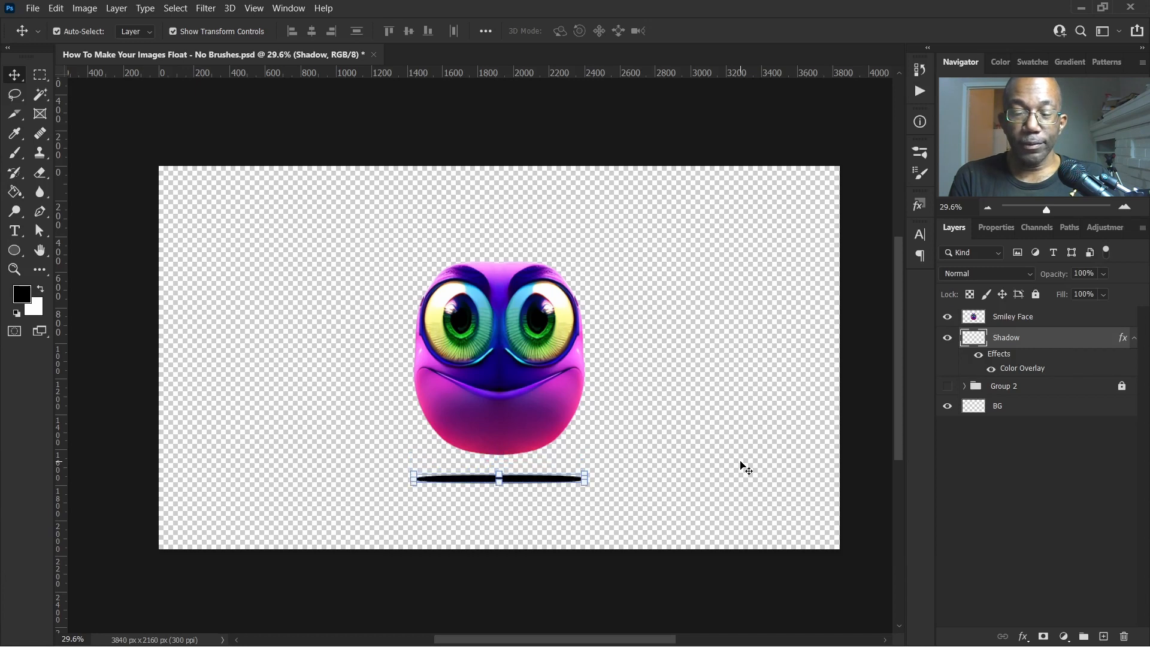
{"action": "key", "text": "shift+Down"}
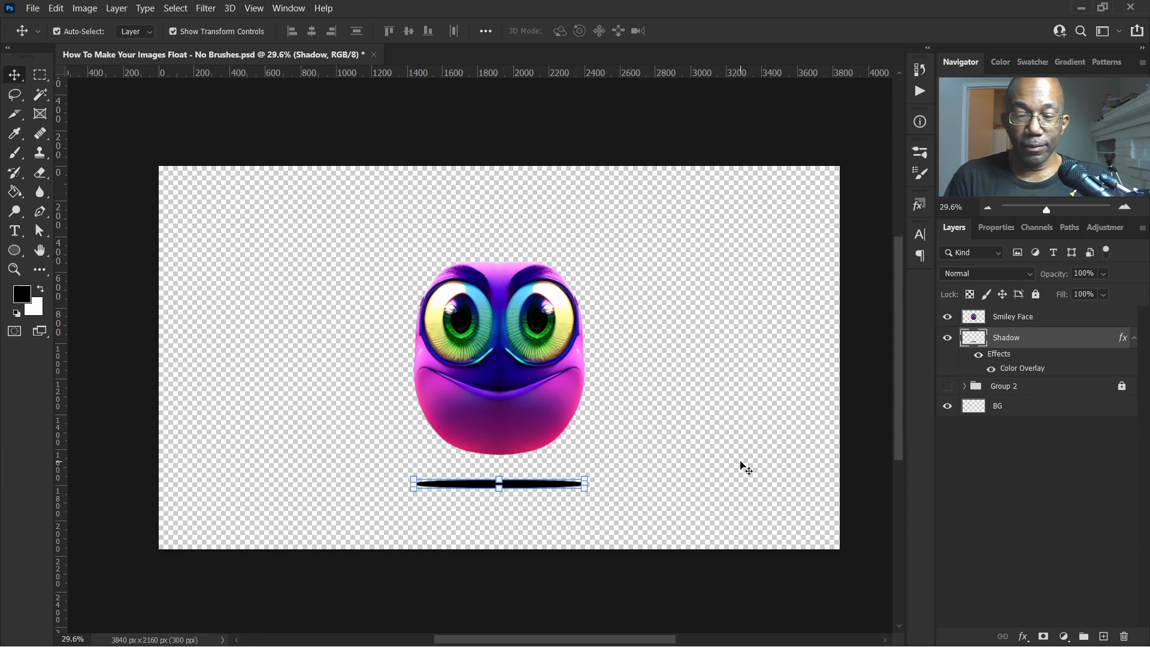
{"action": "left_click", "coordinate": [742, 463]}
Step: Make BG the active layer
{"action": "scroll", "coordinate": [704, 407], "scroll_direction": "down", "scroll_amount": 1}
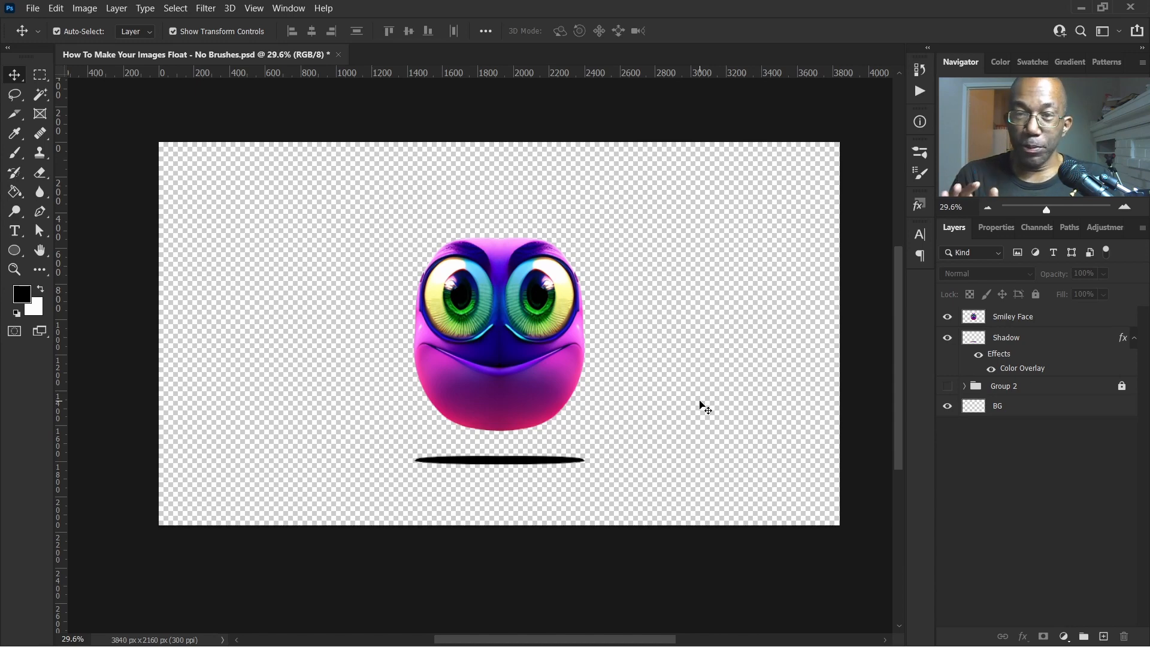
{"action": "left_click", "coordinate": [997, 405]}
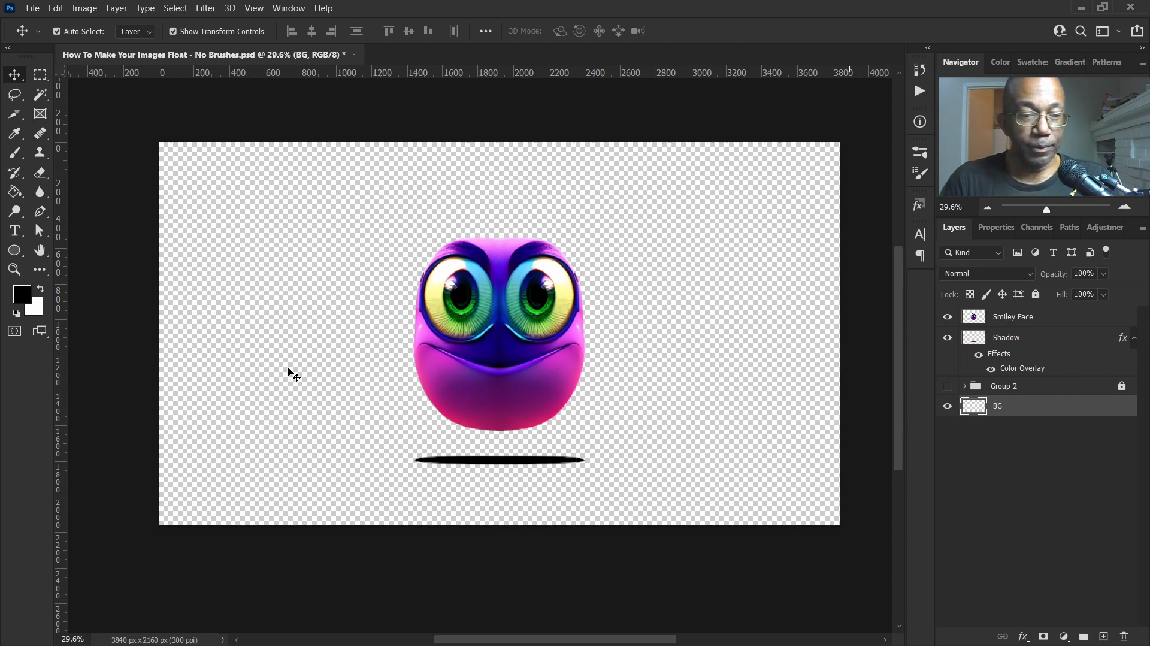
{"action": "left_click", "coordinate": [22, 294]}
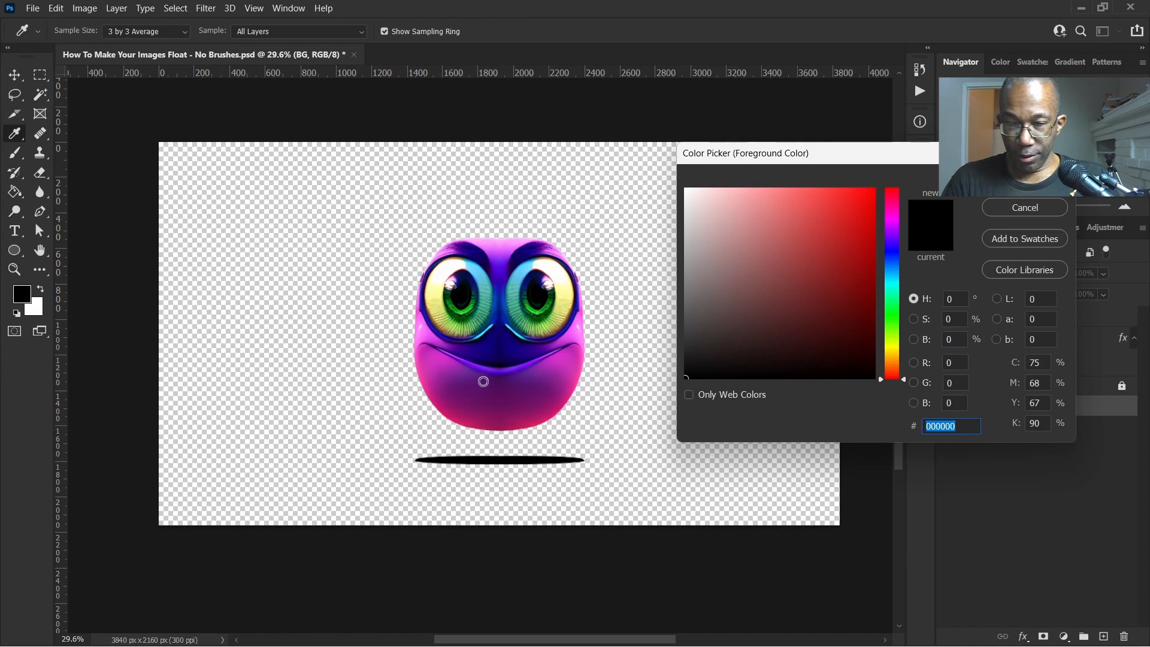
{"action": "key", "text": "alt"}
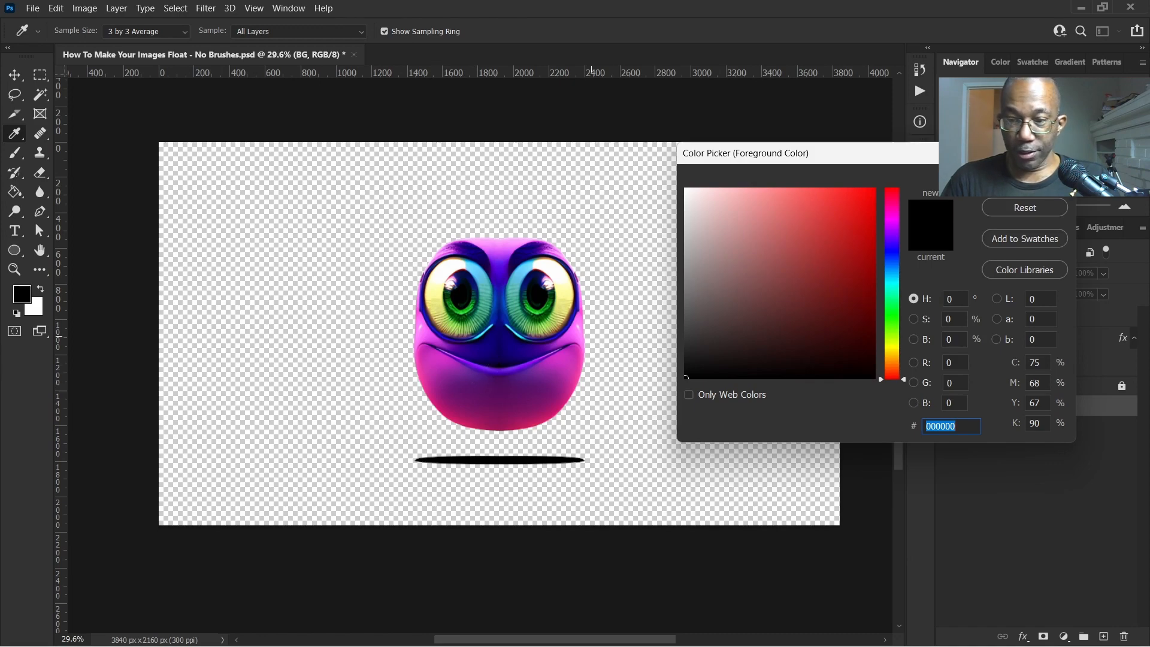
{"action": "left_click", "coordinate": [1025, 208]}
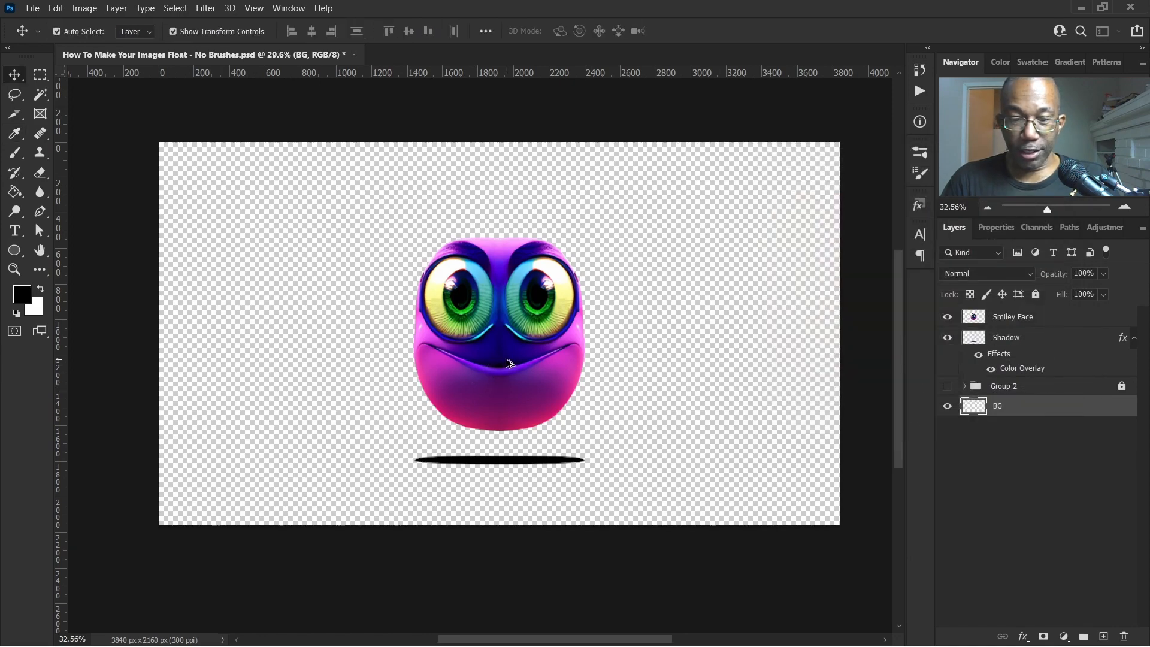
Step: Set the foreground color to the purple 872699, sampled from the face just below the smile, and return to the Move tool
{"action": "scroll", "coordinate": [491, 372], "scroll_direction": "up", "scroll_amount": 5}
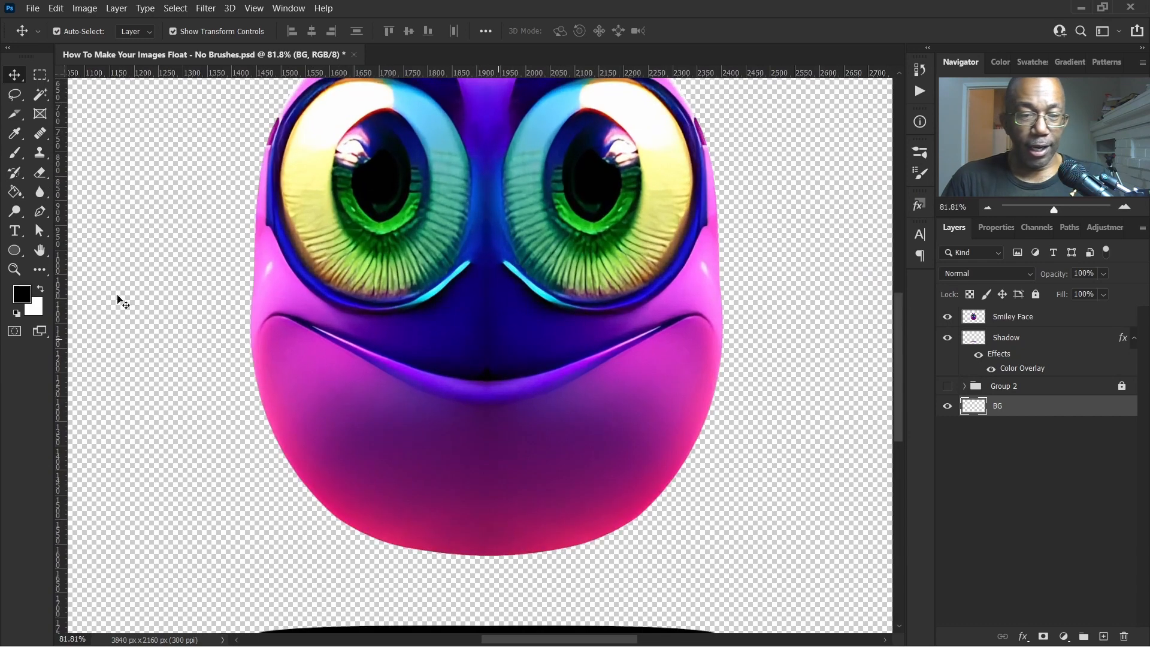
{"action": "left_click", "coordinate": [27, 300]}
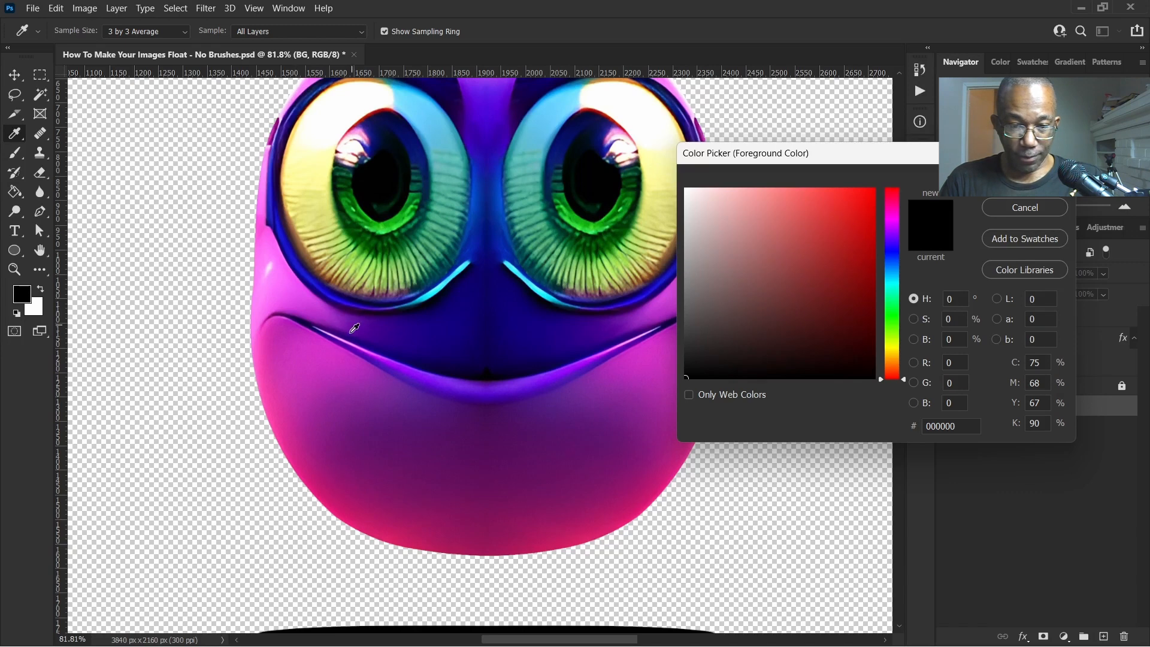
{"action": "left_click", "coordinate": [384, 408]}
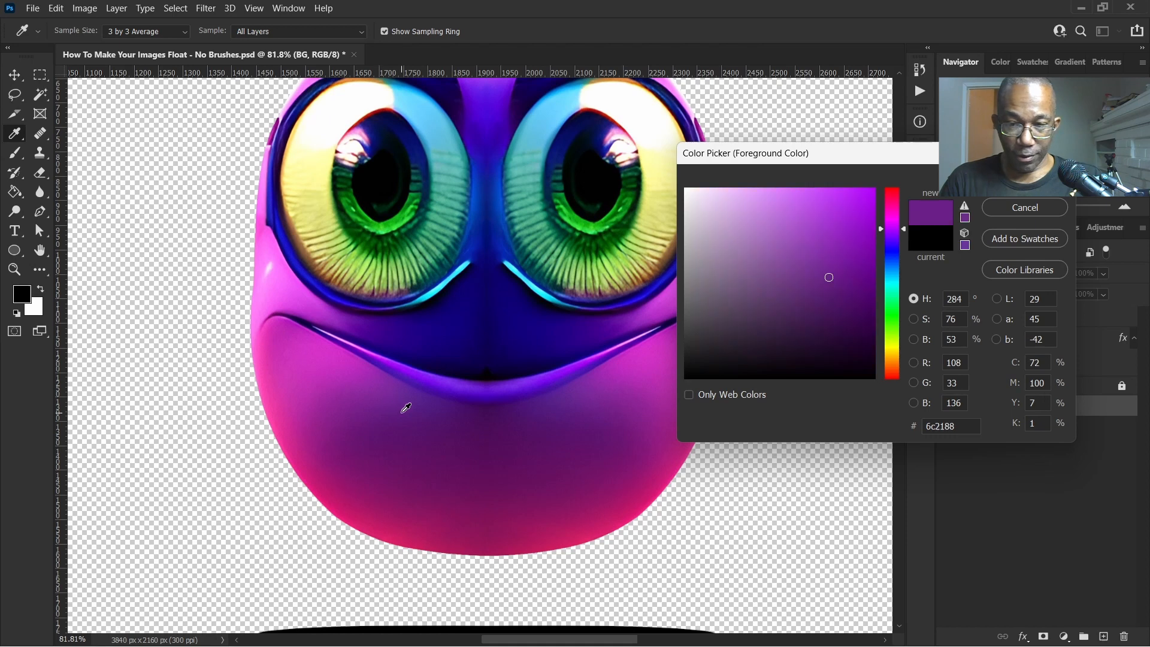
{"action": "left_click", "coordinate": [400, 399]}
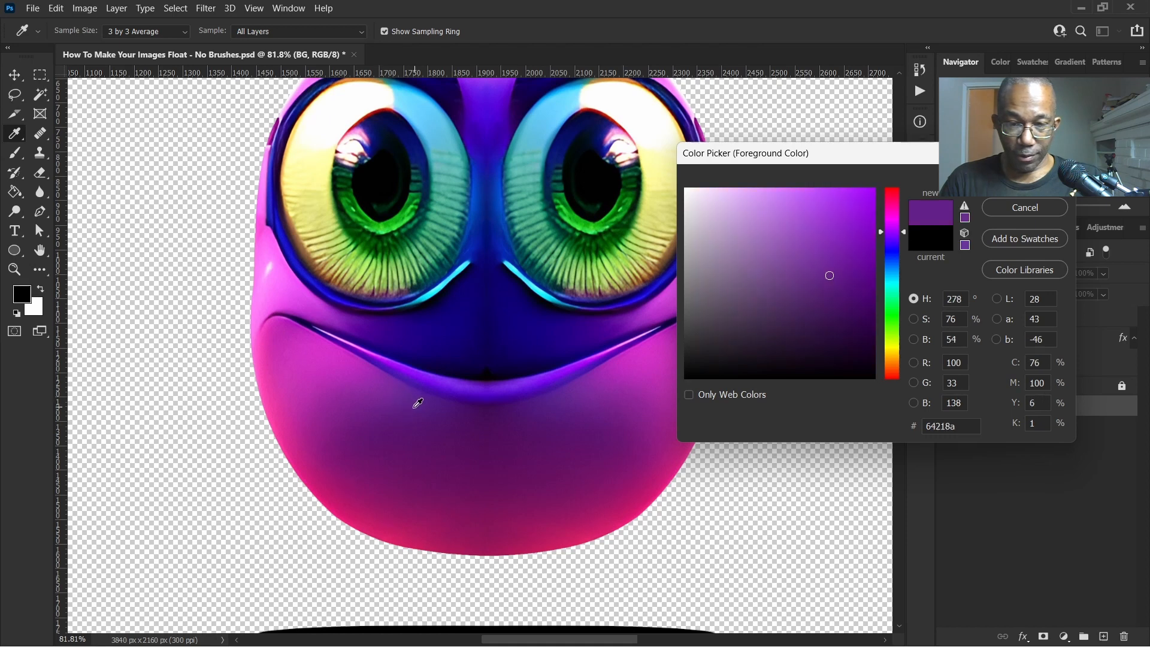
{"action": "left_click", "coordinate": [377, 410]}
{"action": "left_click", "coordinate": [363, 379]}
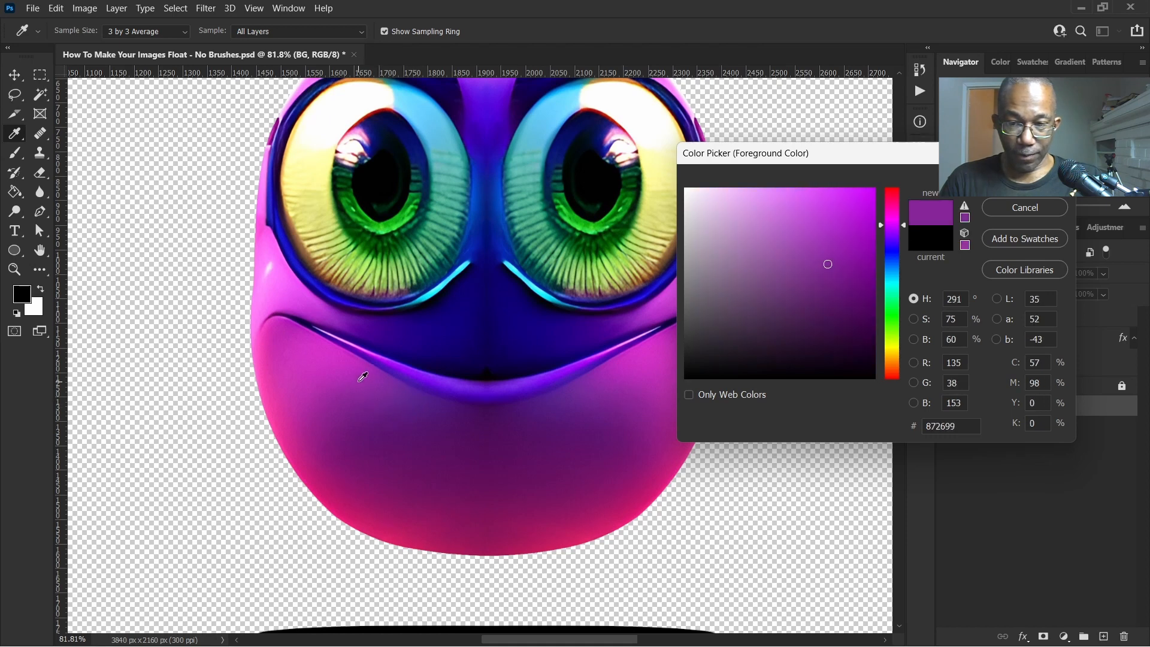
{"action": "left_click", "coordinate": [1025, 176]}
{"action": "key", "text": "v"}
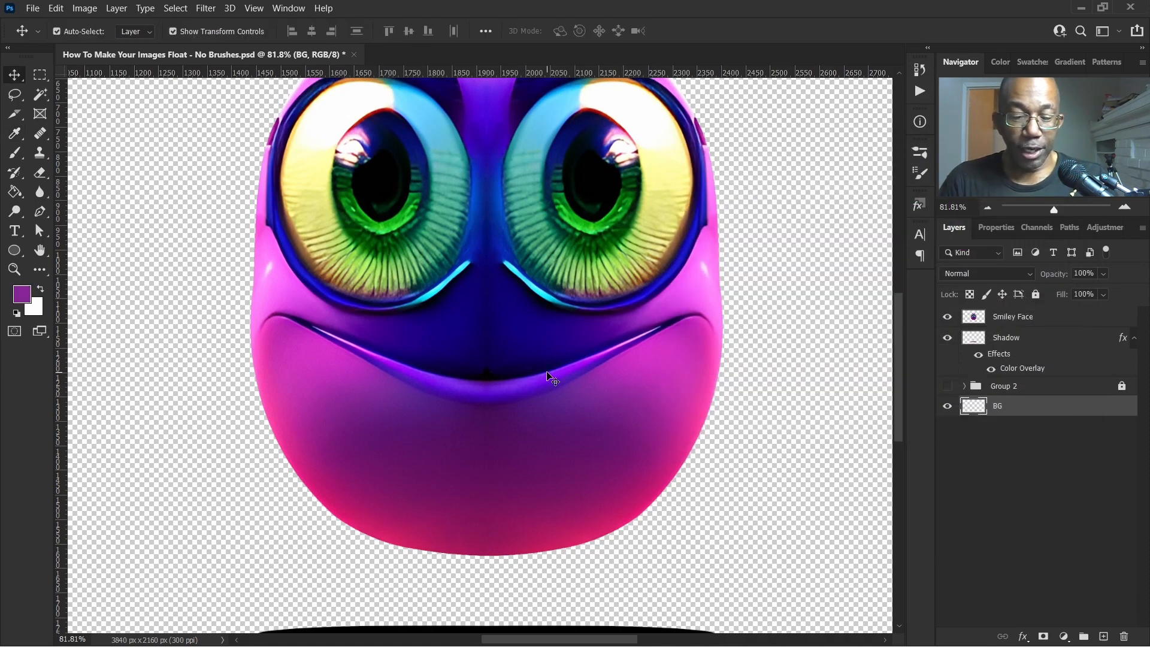
Step: Fill the BG layer with the sampled purple foreground color using the Paint Bucket tool
{"action": "key", "text": "g"}
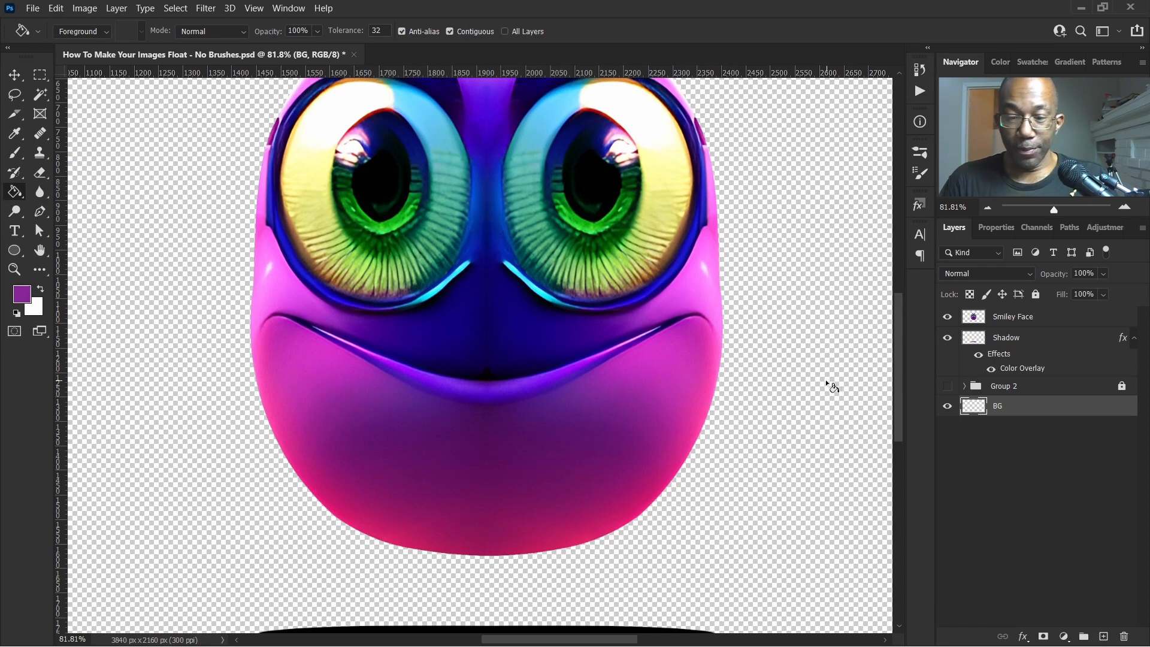
{"action": "scroll", "coordinate": [544, 387], "scroll_direction": "down", "scroll_amount": 6}
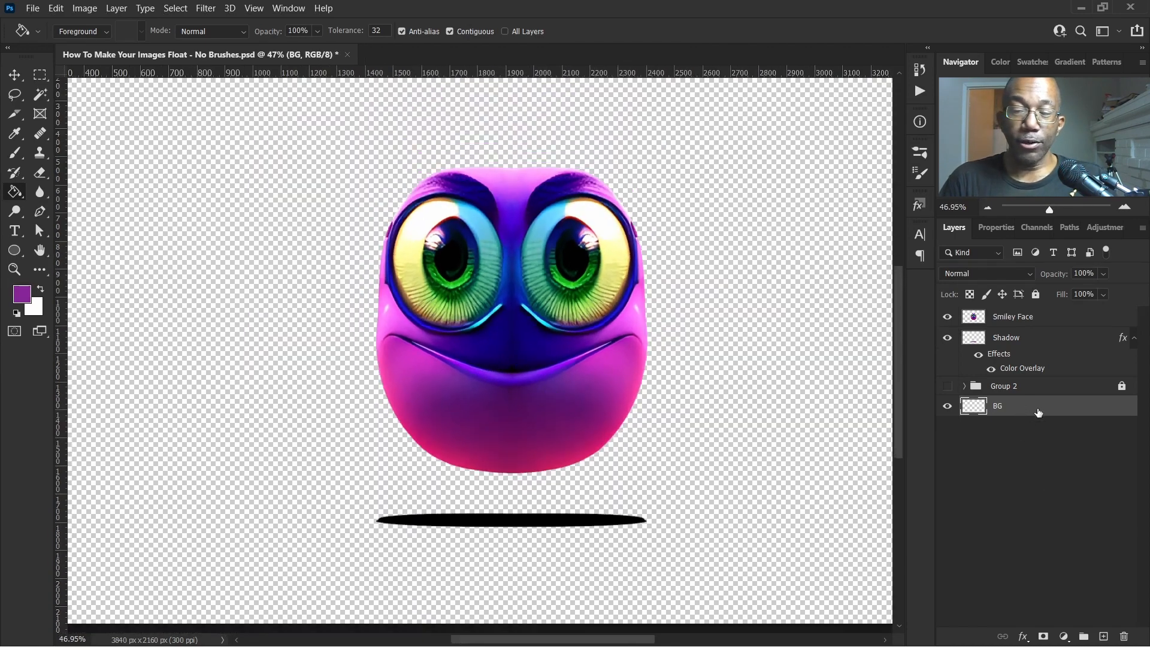
{"action": "left_click", "coordinate": [270, 352]}
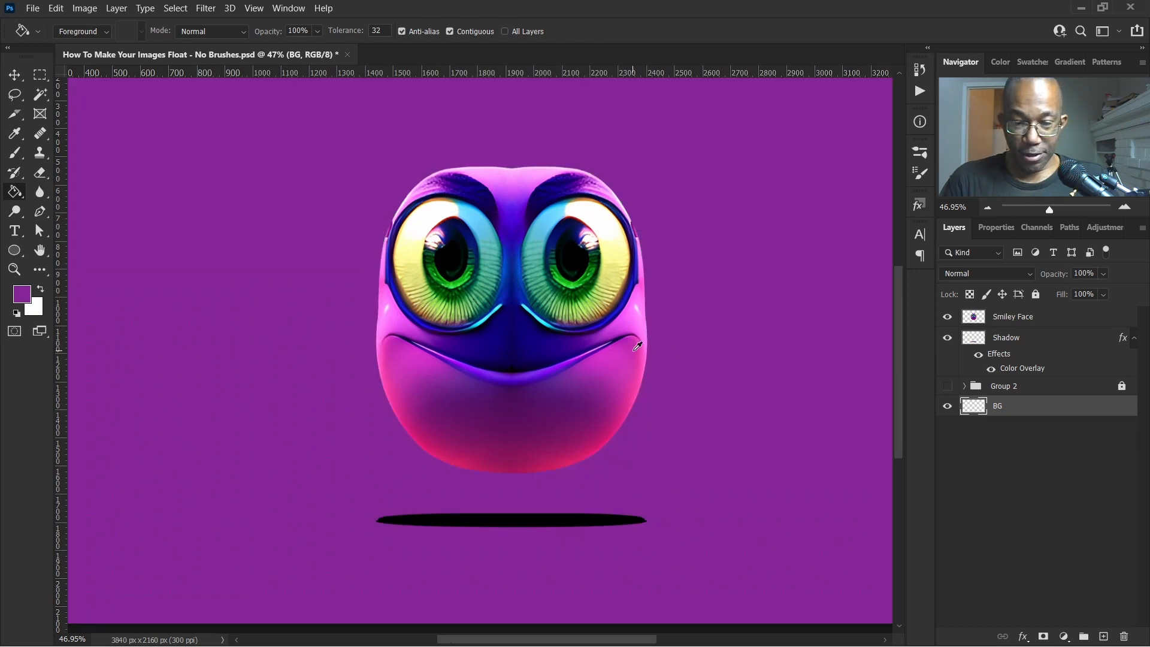
Step: Give the BG layer a linear 90° Gradient Overlay in pink and dark purple, with Reverse off so the lighter pink is uppermost
{"action": "scroll", "coordinate": [737, 402], "scroll_direction": "down", "scroll_amount": 2}
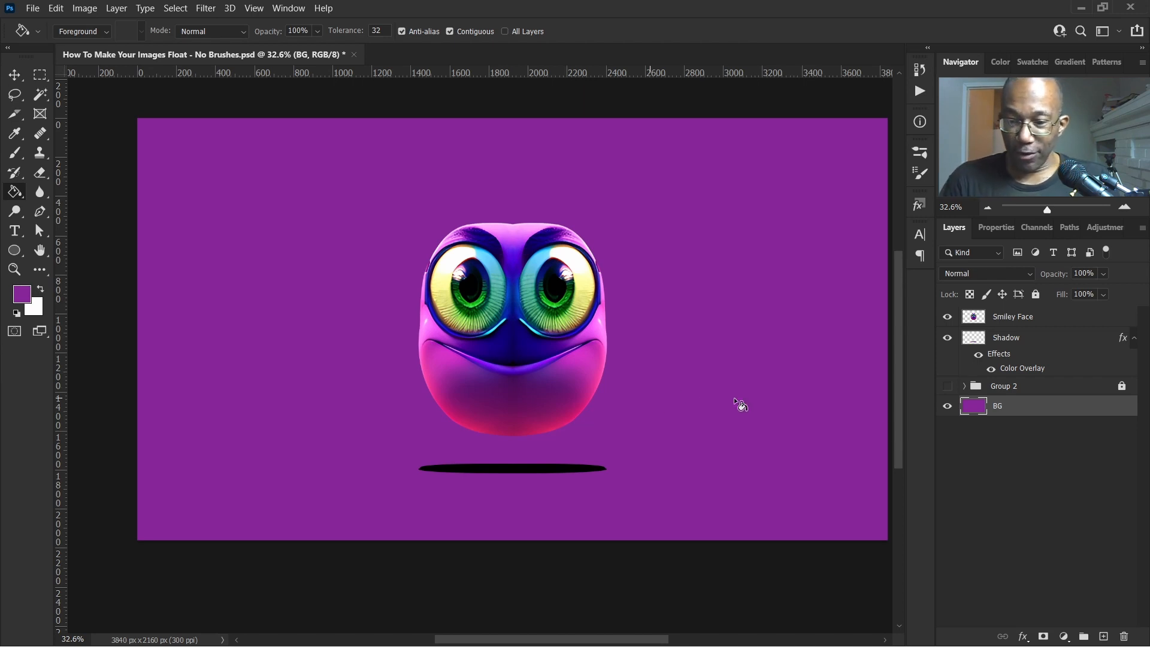
{"action": "double_click", "coordinate": [1046, 410]}
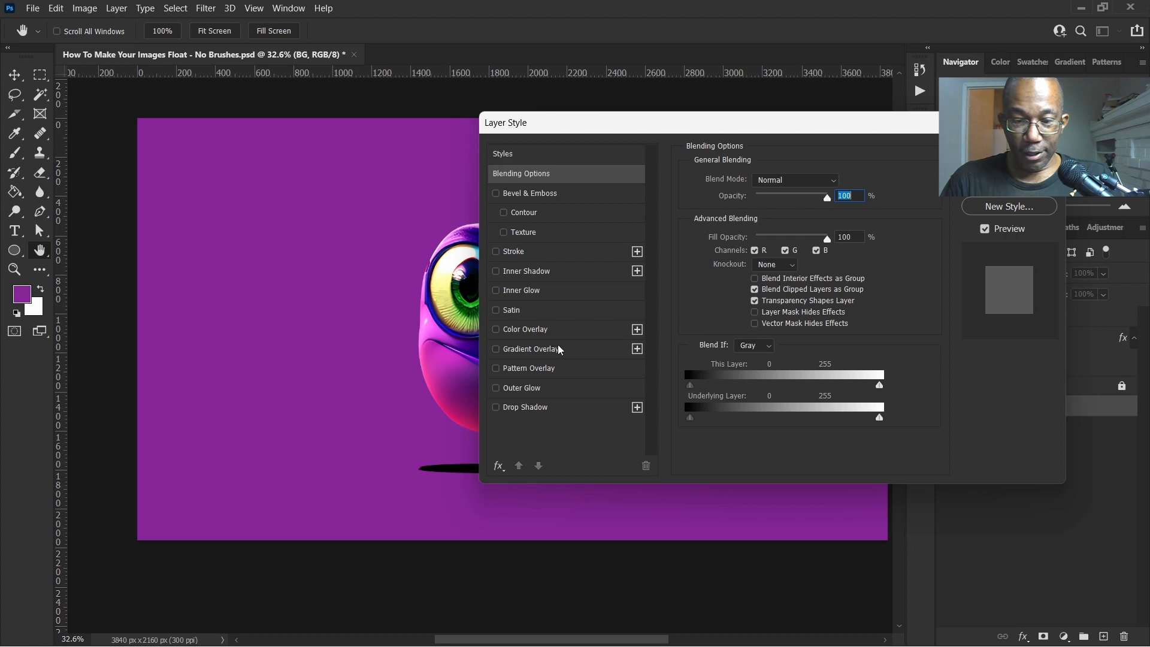
{"action": "left_click", "coordinate": [521, 351]}
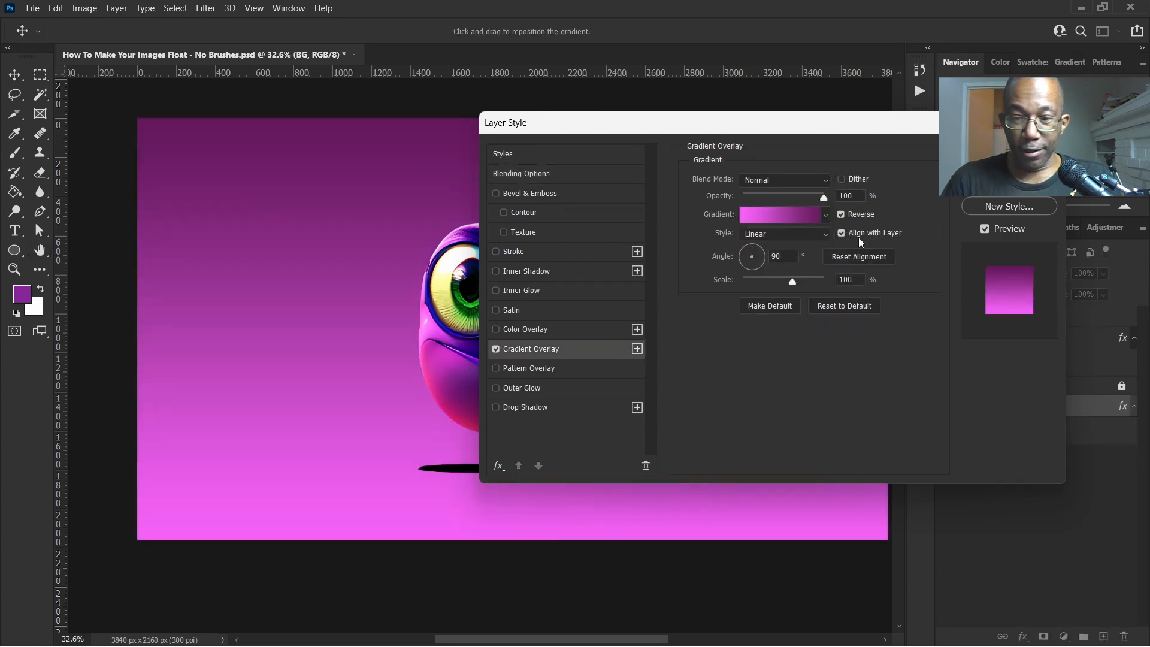
{"action": "left_click_drag", "start_coordinate": [754, 140], "coordinate": [722, 146]}
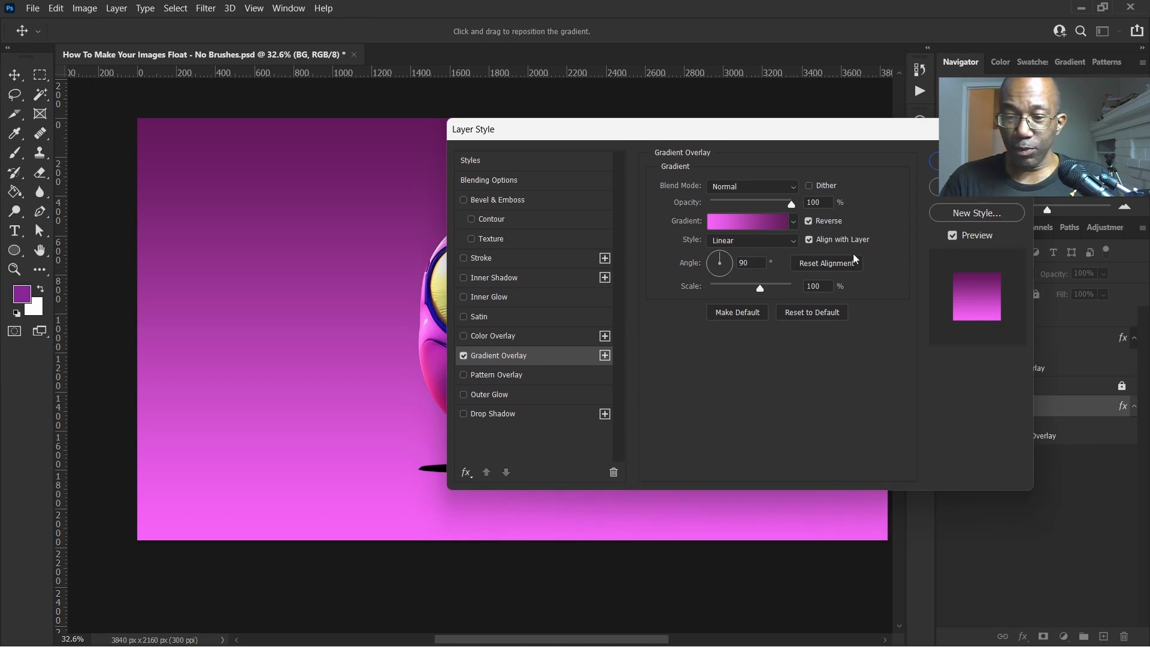
{"action": "left_click", "coordinate": [810, 223]}
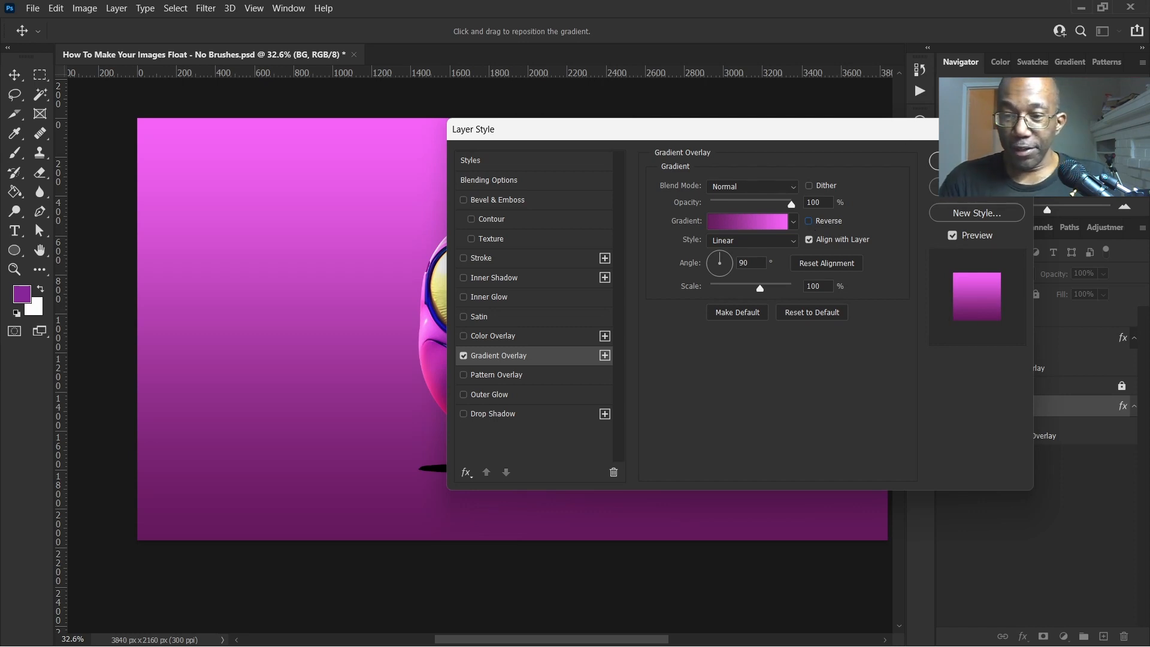
{"action": "key", "text": "Return"}
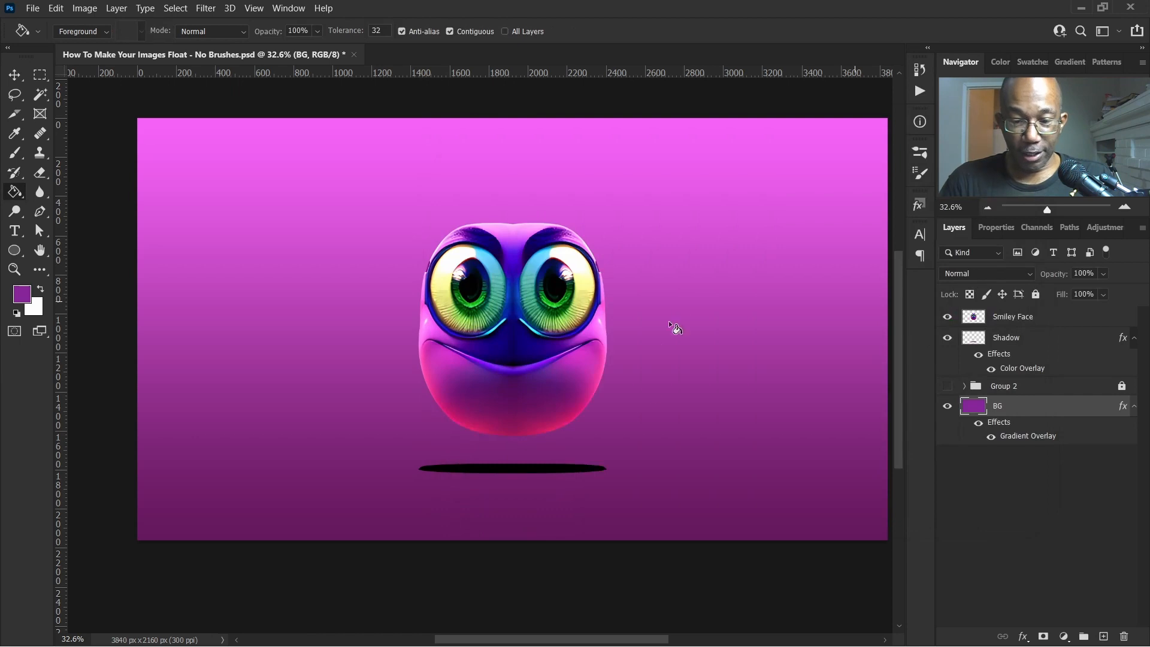
Step: Collapse the BG layer's effects list and apply a Gaussian Blur with a 45.6-pixel radius to the Shadow layer
{"action": "scroll", "coordinate": [659, 395], "scroll_direction": "down", "scroll_amount": 1}
{"action": "scroll", "coordinate": [657, 393], "scroll_direction": "down", "scroll_amount": 1}
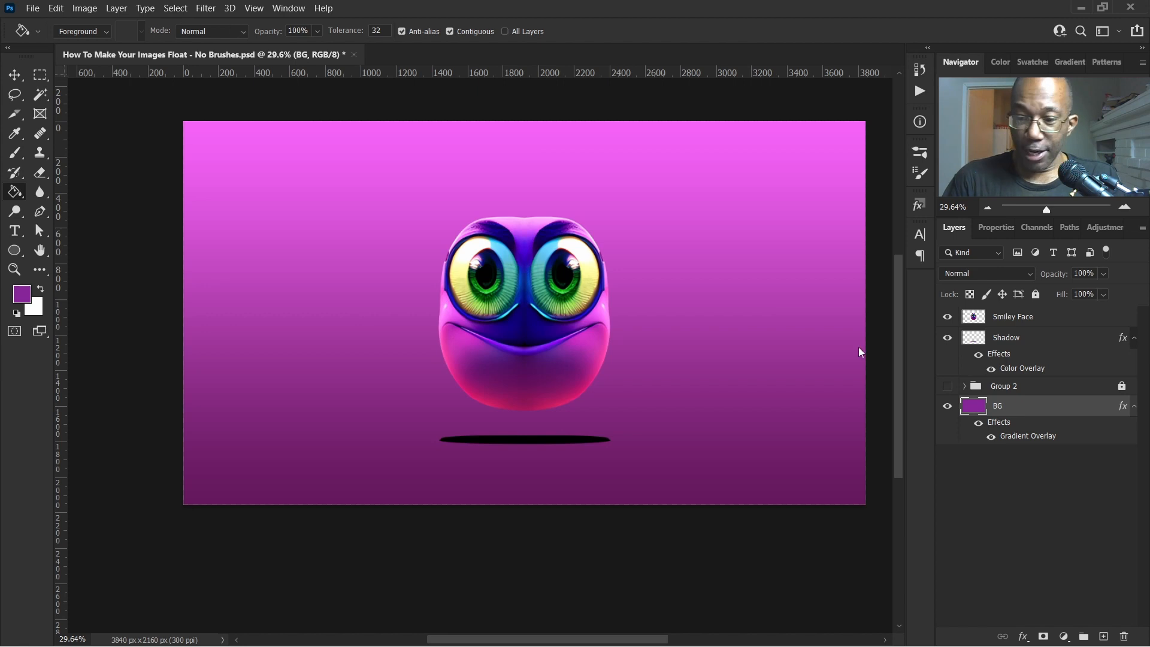
{"action": "left_click", "coordinate": [1134, 405]}
{"action": "left_click", "coordinate": [1042, 339]}
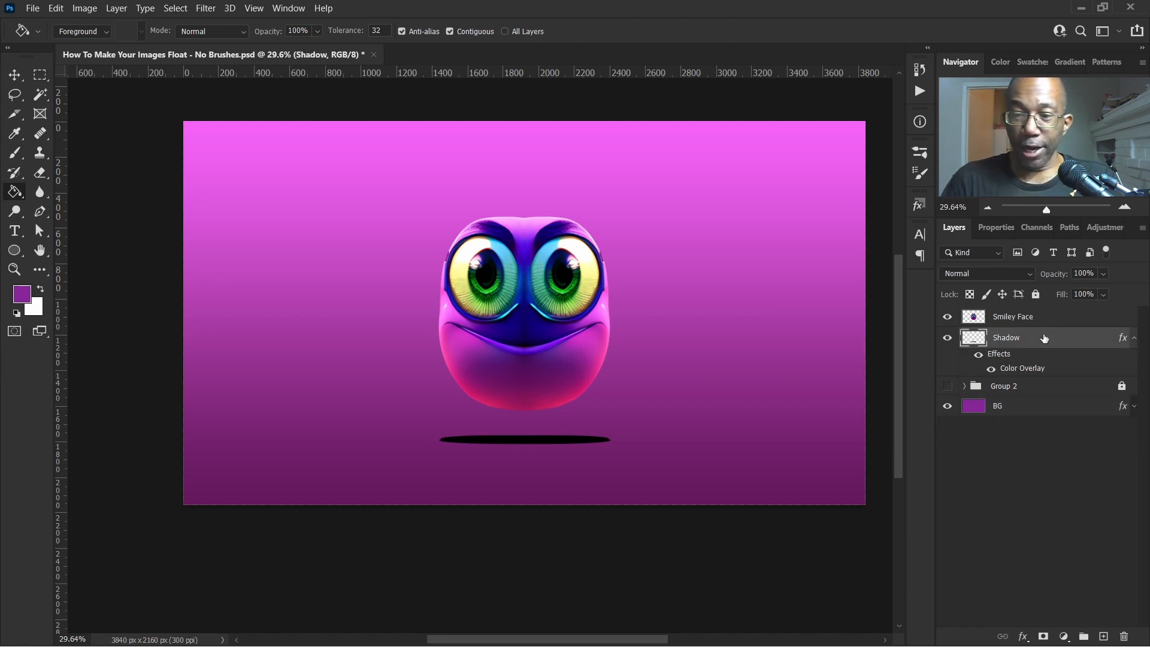
{"action": "left_click", "coordinate": [204, 7]}
{"action": "mouse_move", "coordinate": [283, 193]}
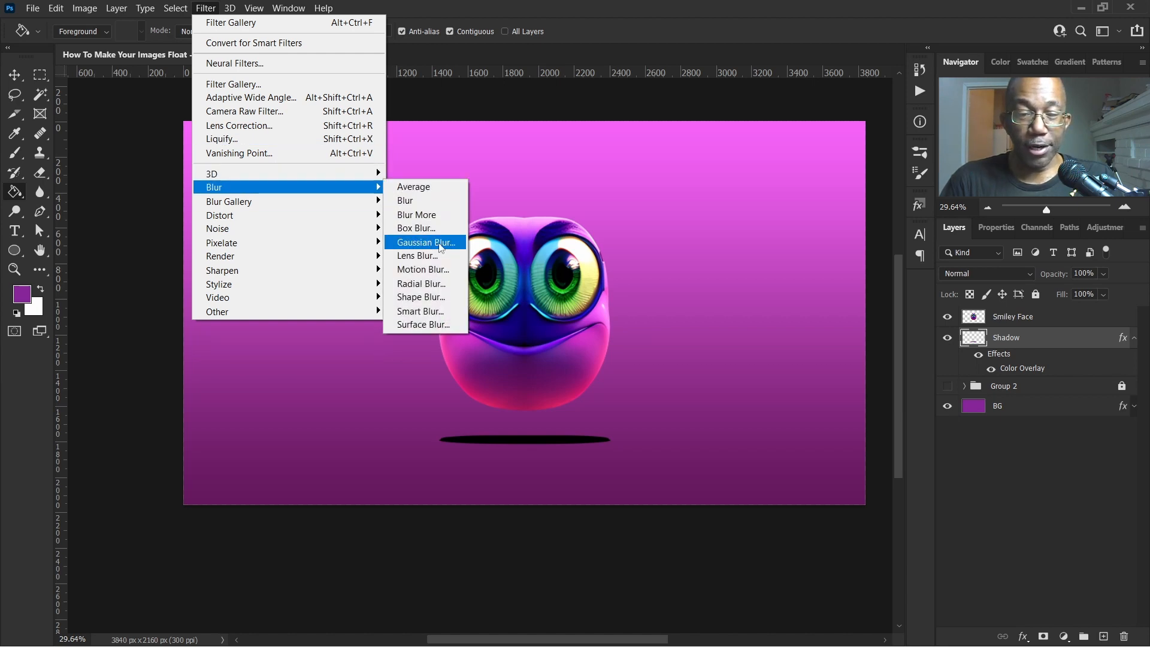
{"action": "left_click", "coordinate": [426, 243]}
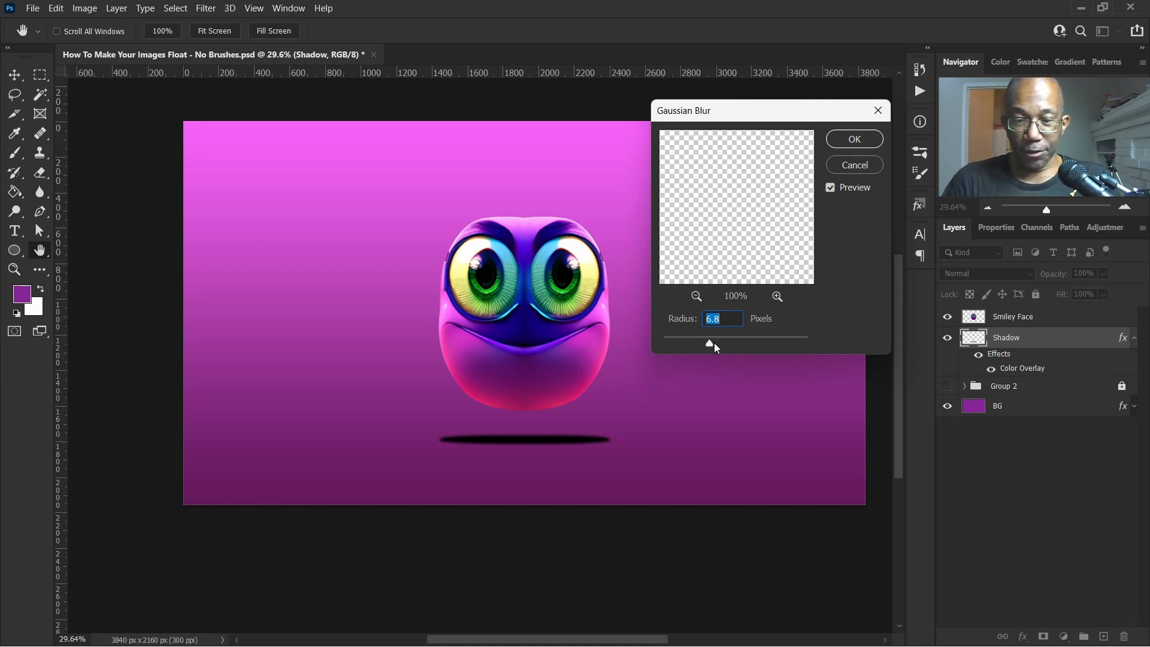
{"action": "left_click_drag", "start_coordinate": [713, 345], "coordinate": [731, 344]}
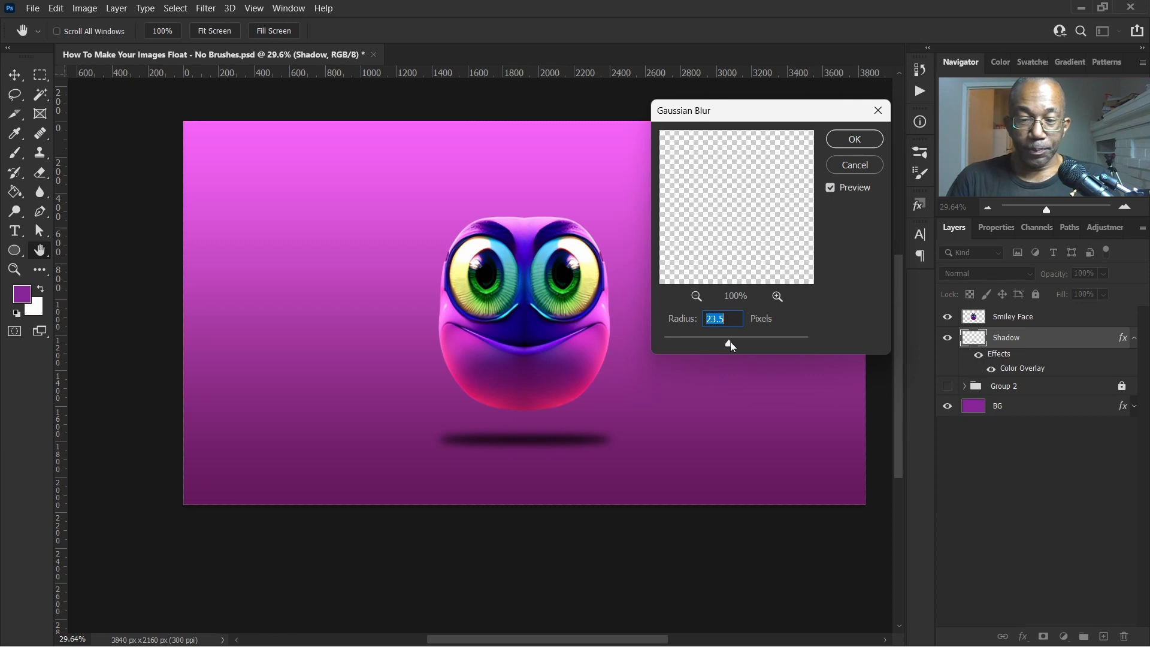
{"action": "left_click_drag", "start_coordinate": [731, 345], "coordinate": [742, 346]}
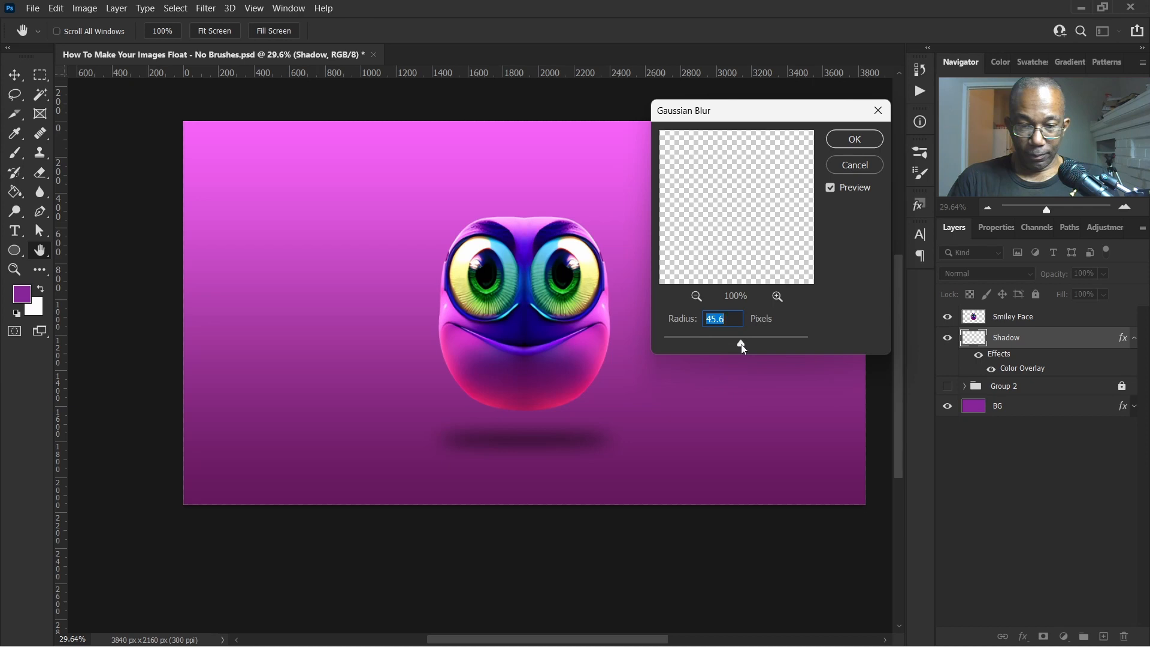
{"action": "left_click", "coordinate": [854, 138]}
{"action": "key", "text": "g"}
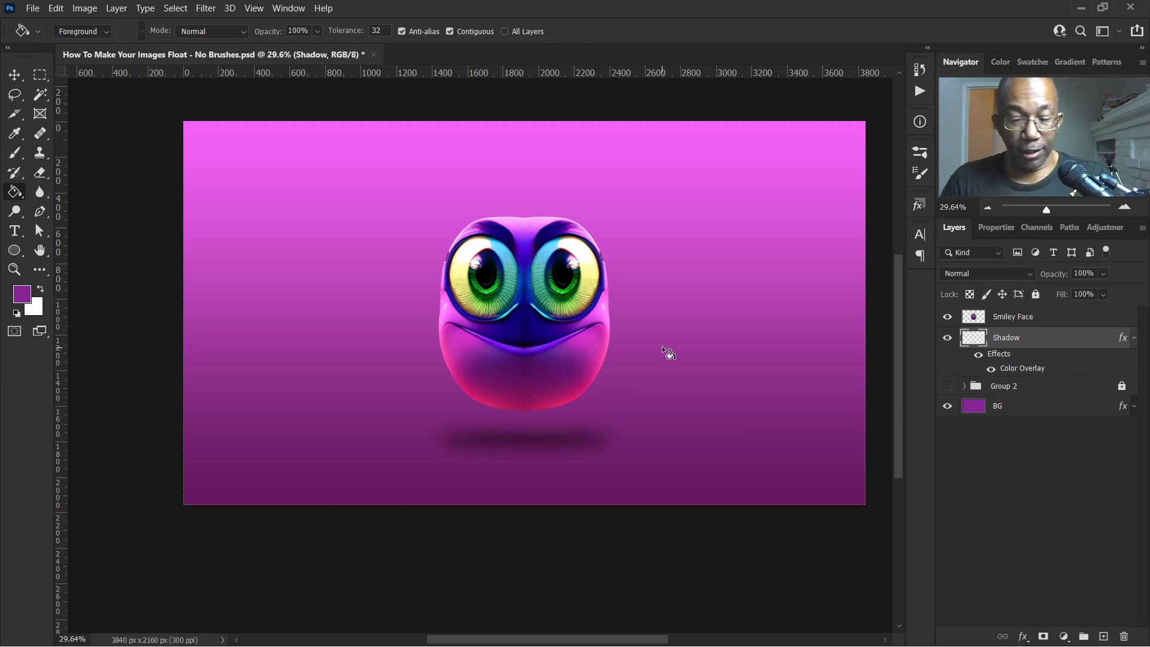
Step: Squash the blurred shadow to about 42.66% of its height, keeping its lower edge in place, and commit the transform
{"action": "key", "text": "v"}
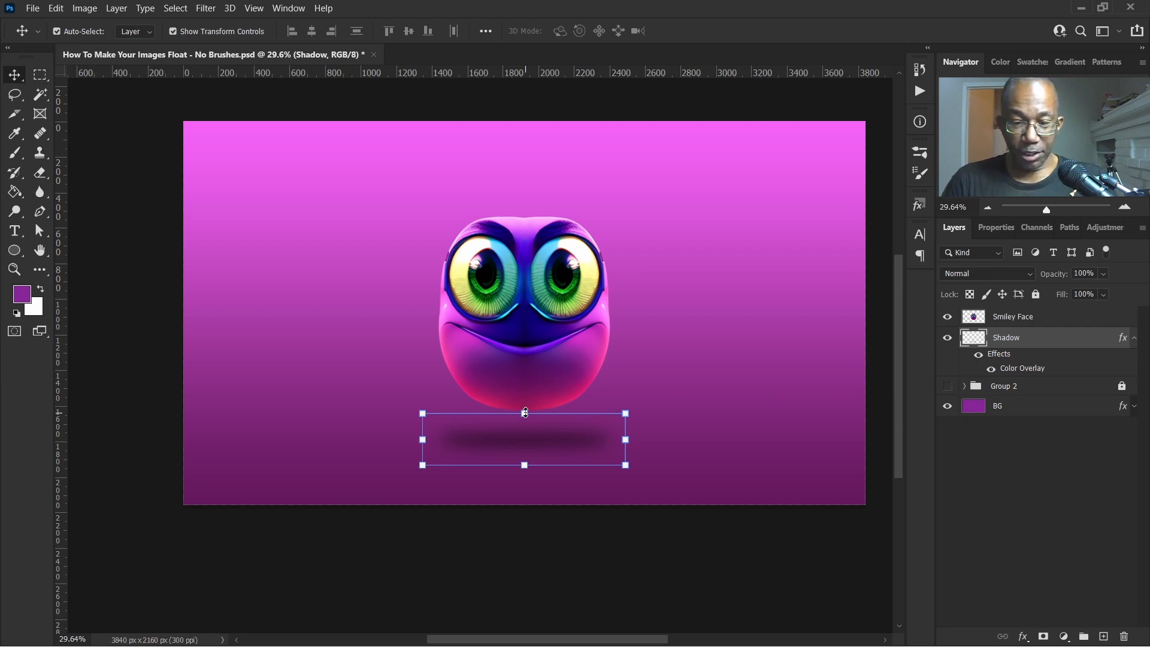
{"action": "left_click_drag", "start_coordinate": [525, 413], "coordinate": [531, 443]}
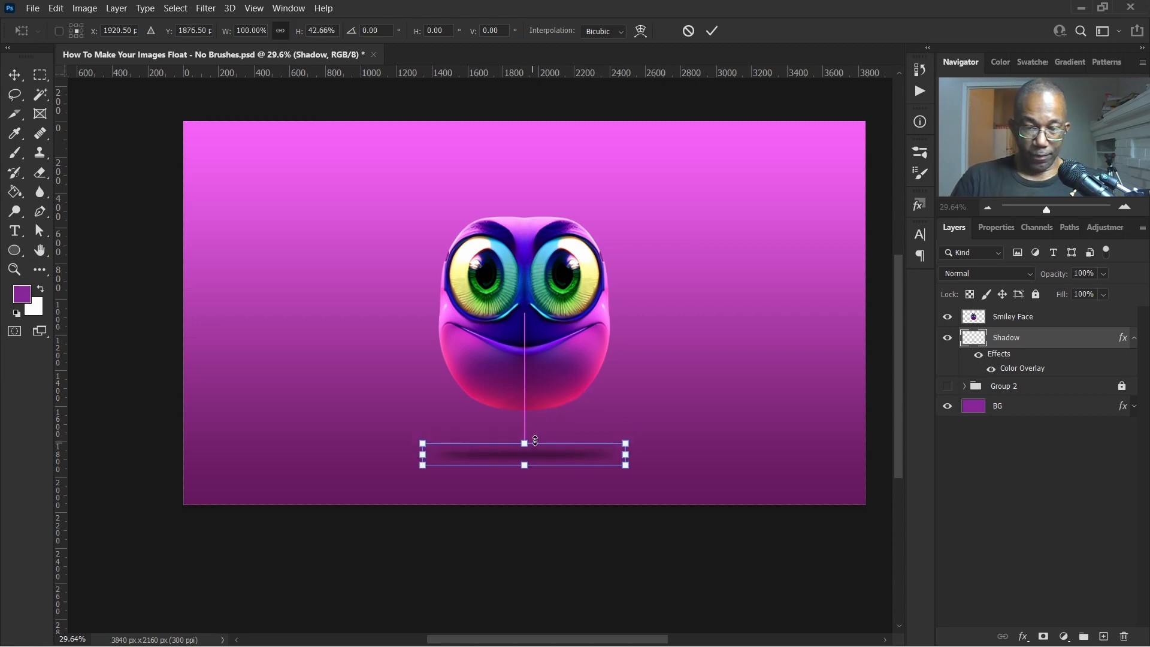
{"action": "left_click", "coordinate": [712, 33]}
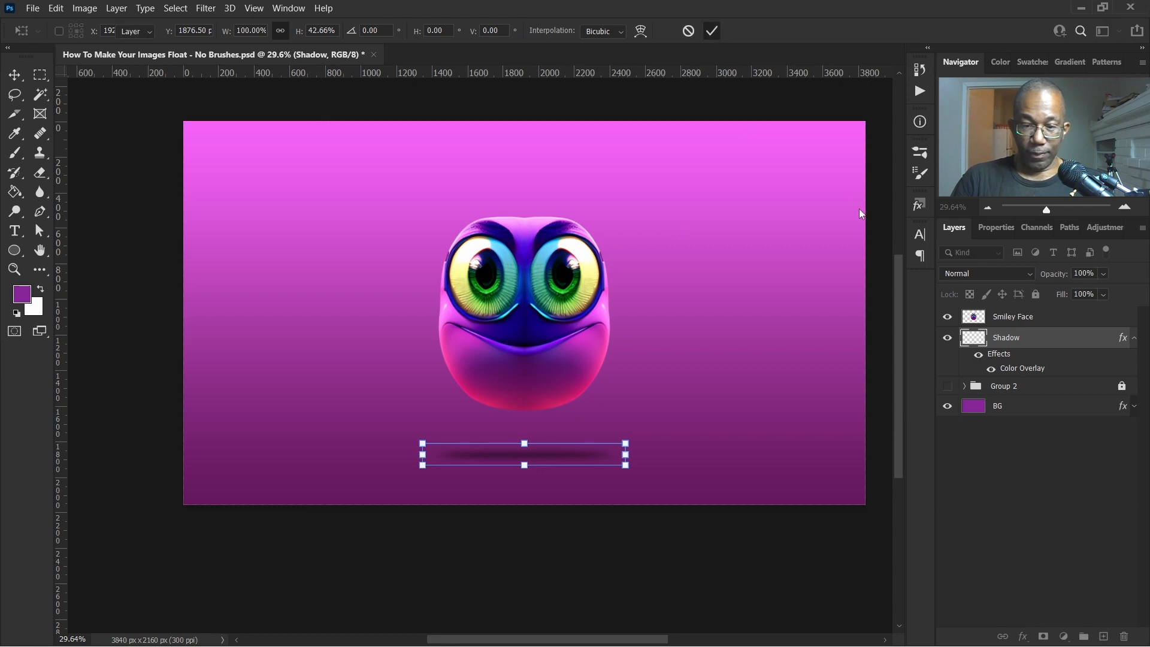
{"action": "left_click", "coordinate": [728, 386]}
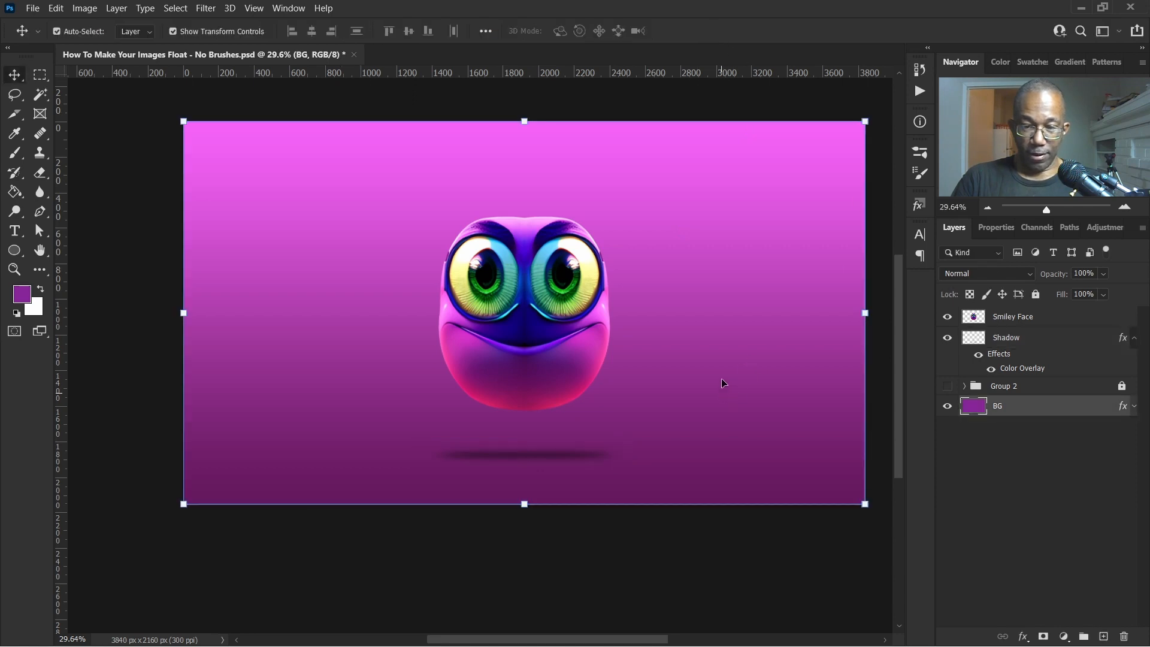
Step: Narrow the shadow to about 76.59% of its width, recenter it beneath the face, and commit the transform
{"action": "scroll", "coordinate": [697, 341], "scroll_direction": "down", "scroll_amount": 1}
{"action": "scroll", "coordinate": [602, 343], "scroll_direction": "down", "scroll_amount": 1}
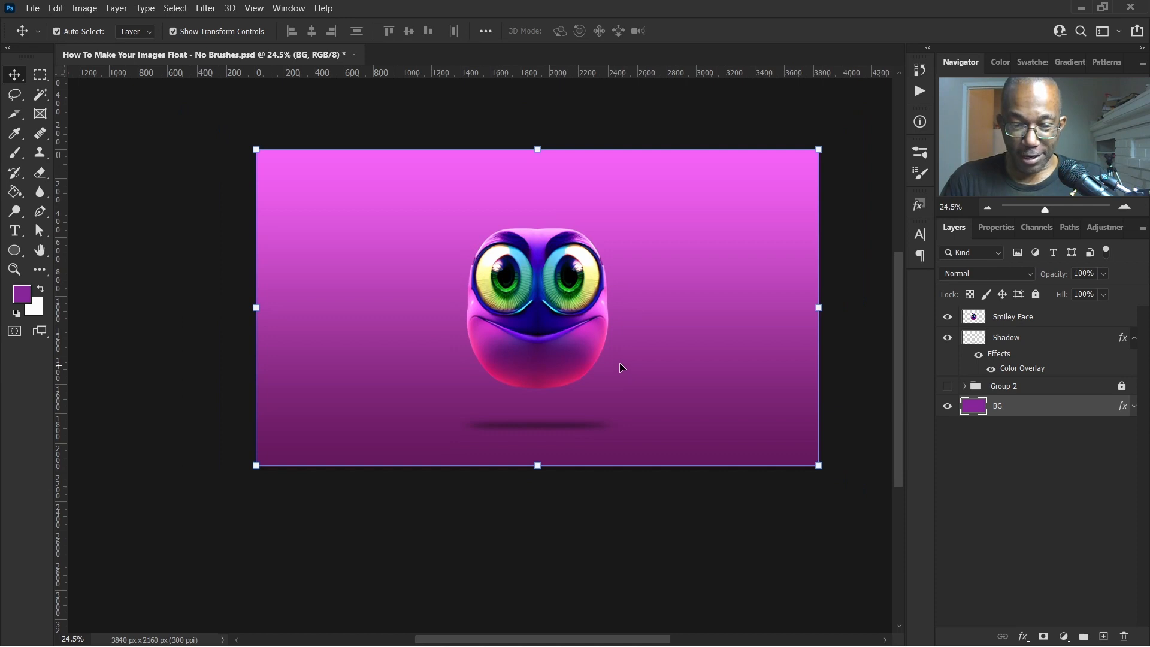
{"action": "left_click", "coordinate": [554, 430]}
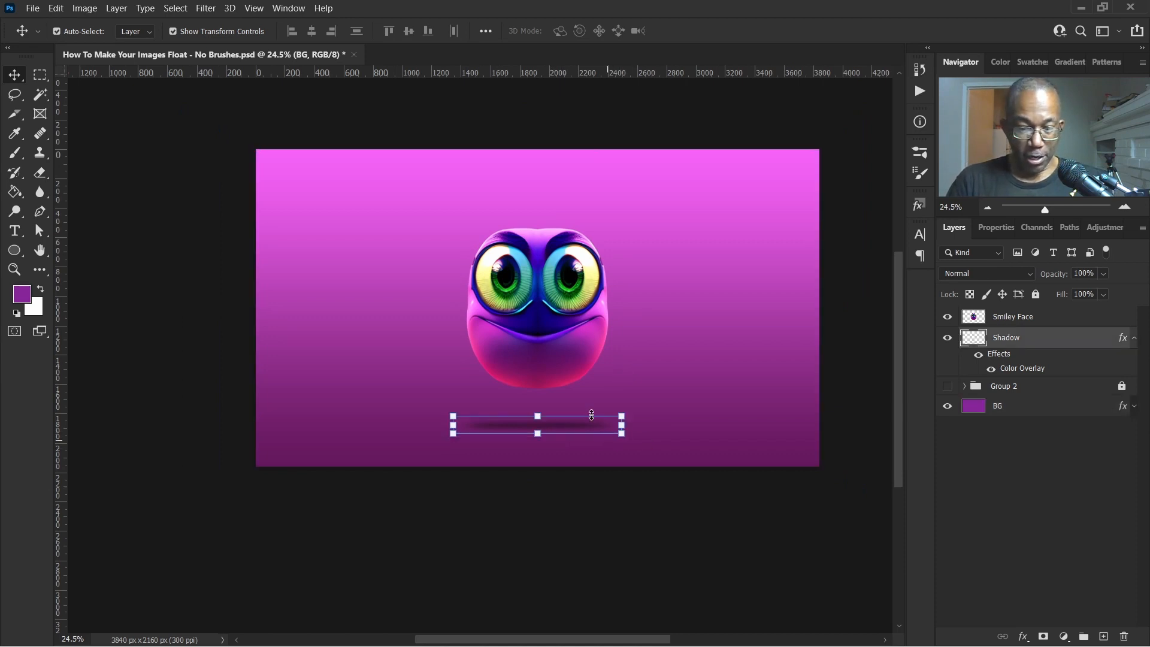
{"action": "scroll", "coordinate": [553, 427], "scroll_direction": "up", "scroll_amount": 1}
{"action": "scroll", "coordinate": [552, 426], "scroll_direction": "up", "scroll_amount": 2}
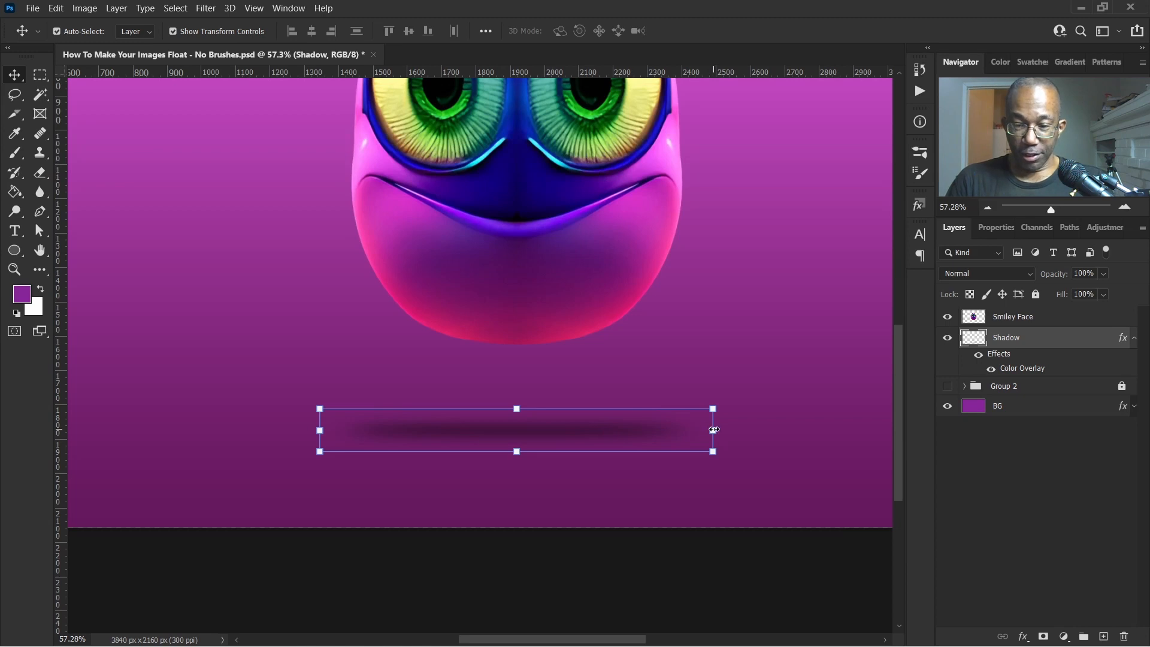
{"action": "left_click_drag", "start_coordinate": [714, 429], "coordinate": [623, 437]}
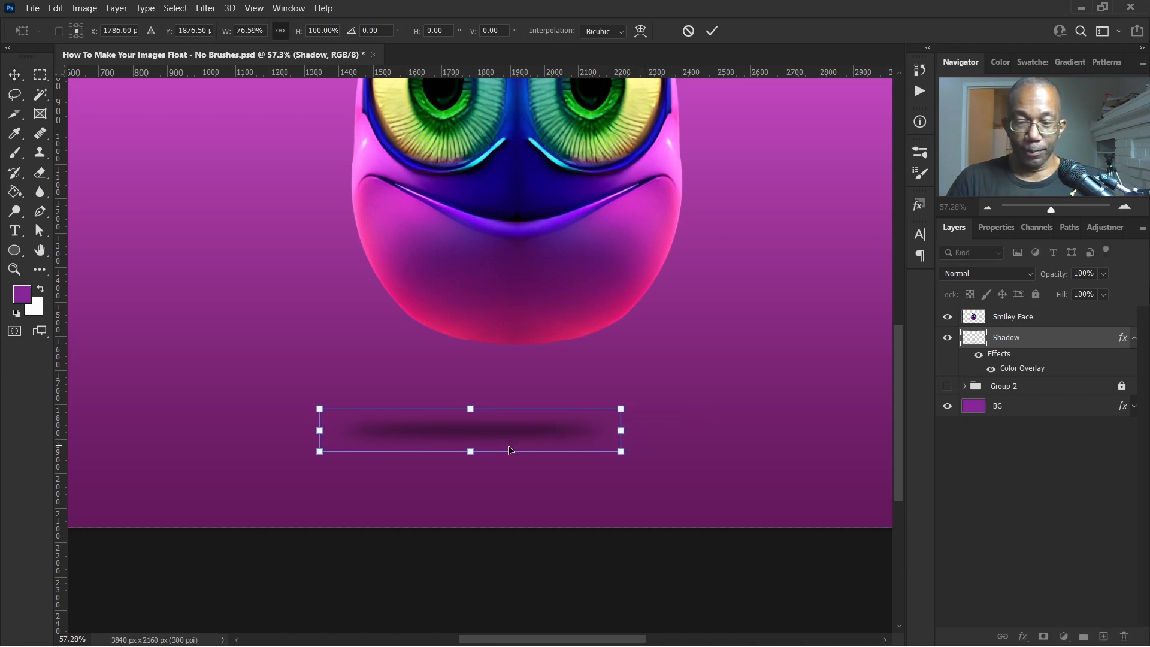
{"action": "left_click_drag", "start_coordinate": [513, 434], "coordinate": [558, 434]}
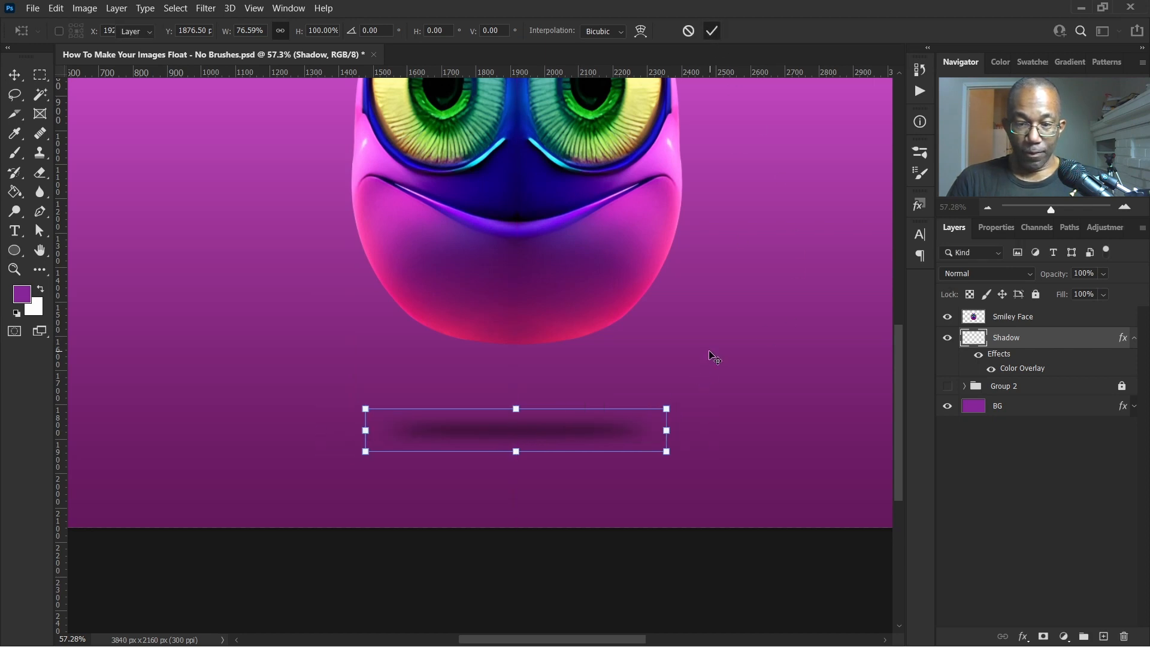
{"action": "key", "text": "Return"}
{"action": "left_click", "coordinate": [687, 349]}
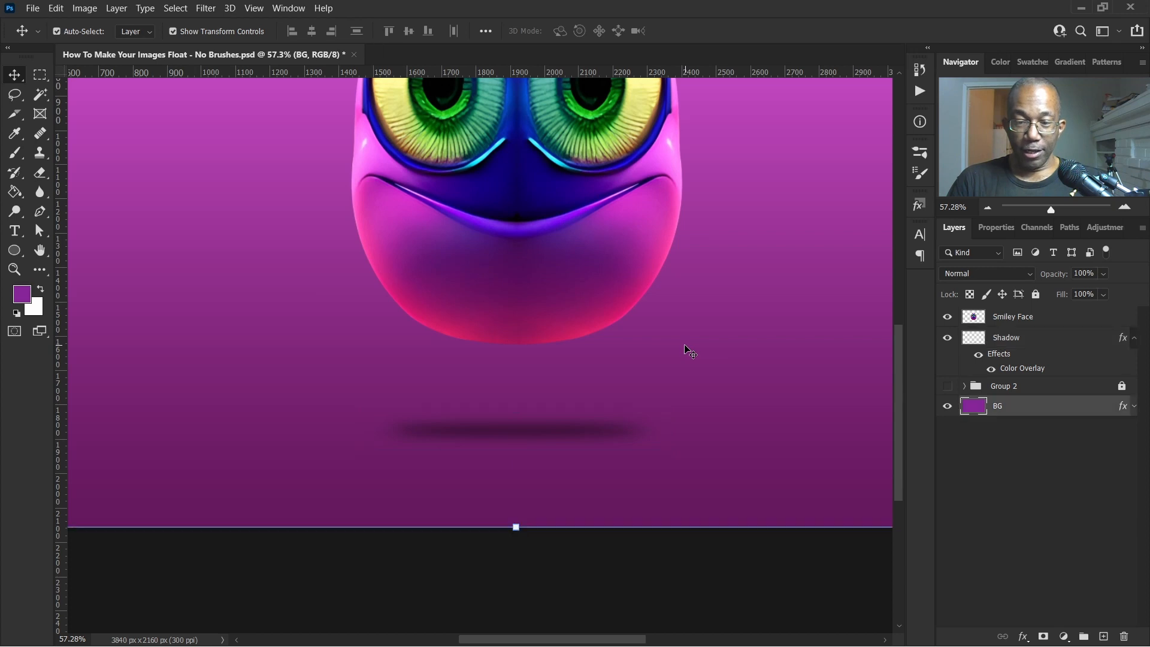
Step: Lower the Shadow layer's opacity to about 52% and deselect all layers
{"action": "scroll", "coordinate": [686, 347], "scroll_direction": "down", "scroll_amount": 4}
{"action": "scroll", "coordinate": [686, 347], "scroll_direction": "down", "scroll_amount": 3}
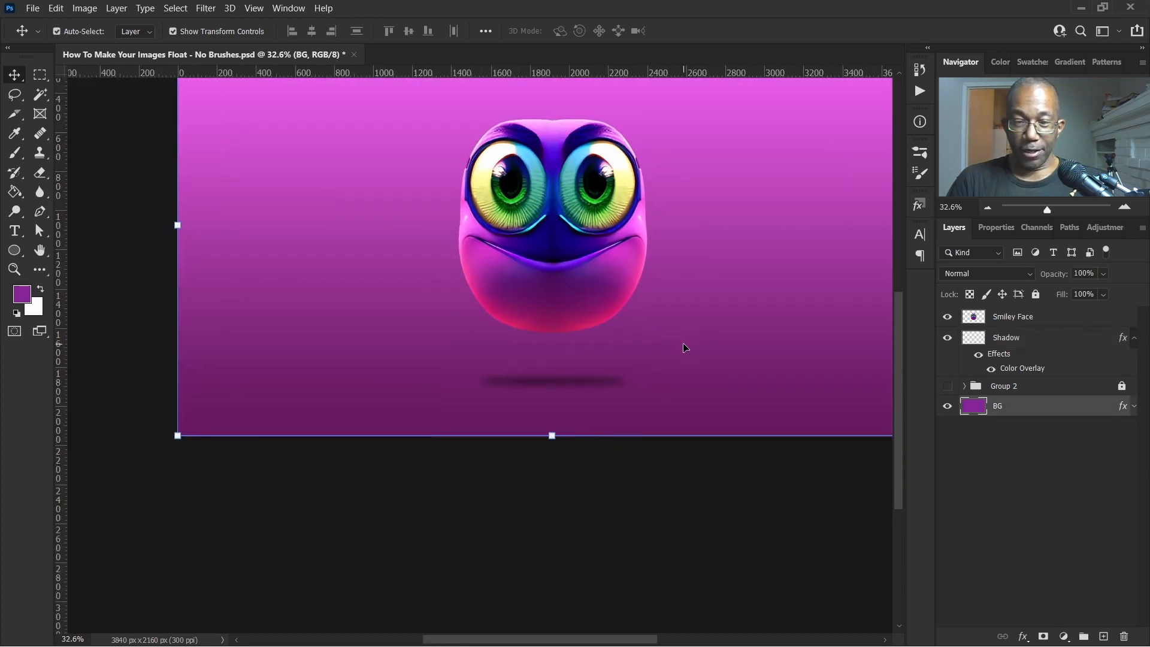
{"action": "scroll", "coordinate": [687, 354], "scroll_direction": "right", "scroll_amount": 1}
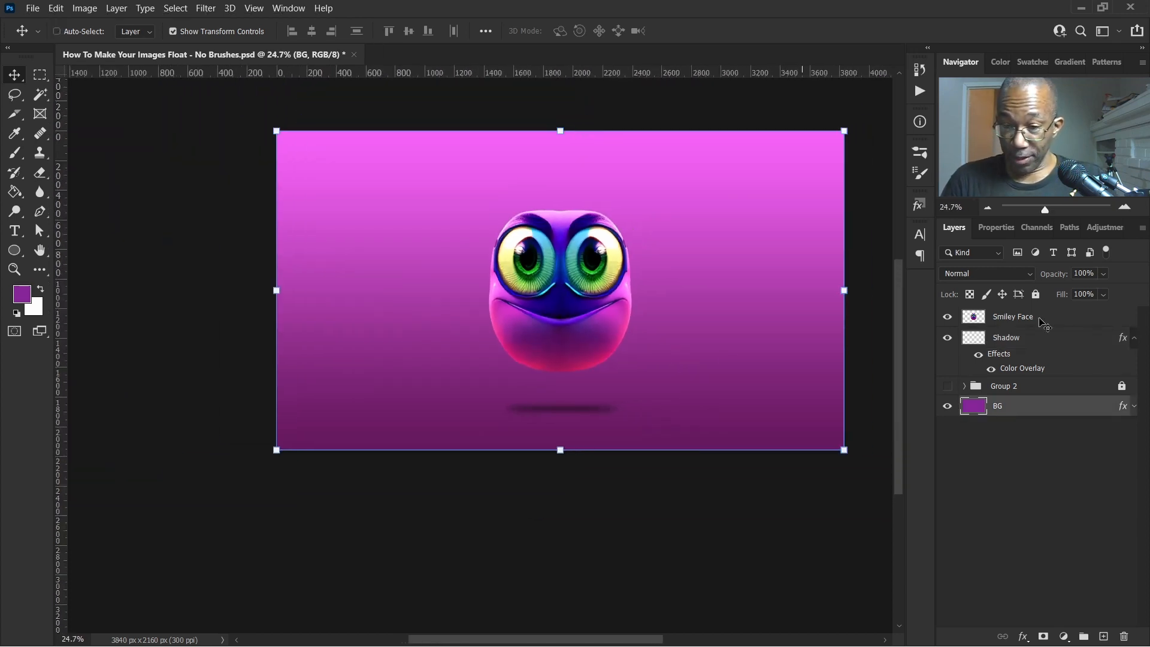
{"action": "left_click", "coordinate": [1057, 342]}
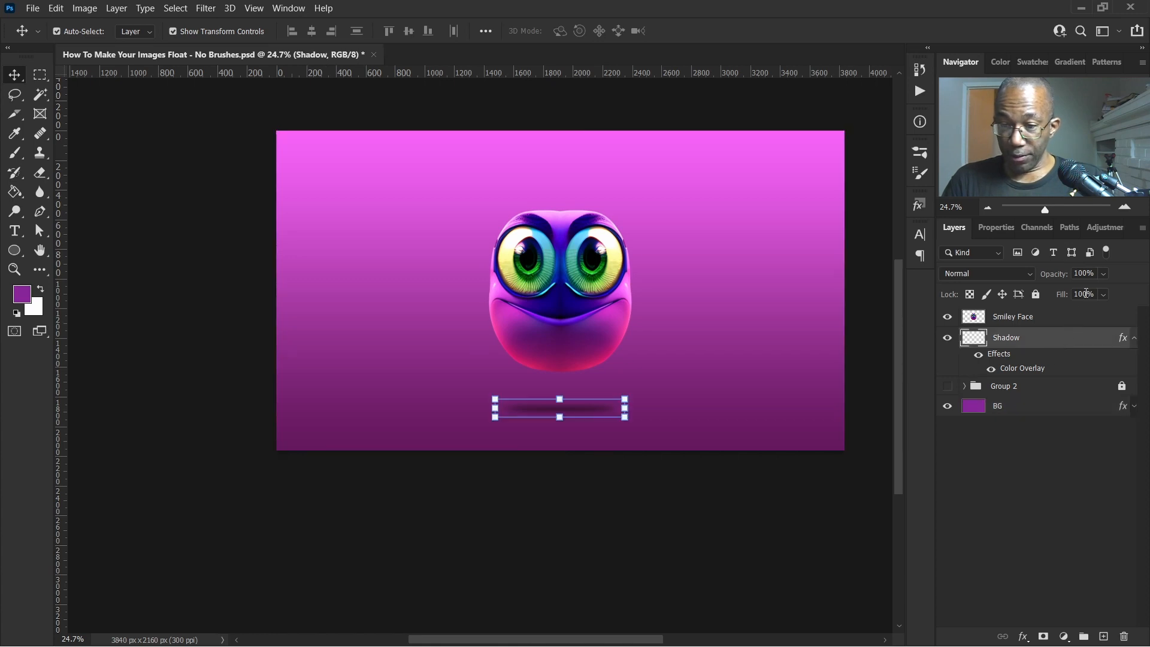
{"action": "left_click", "coordinate": [1103, 274]}
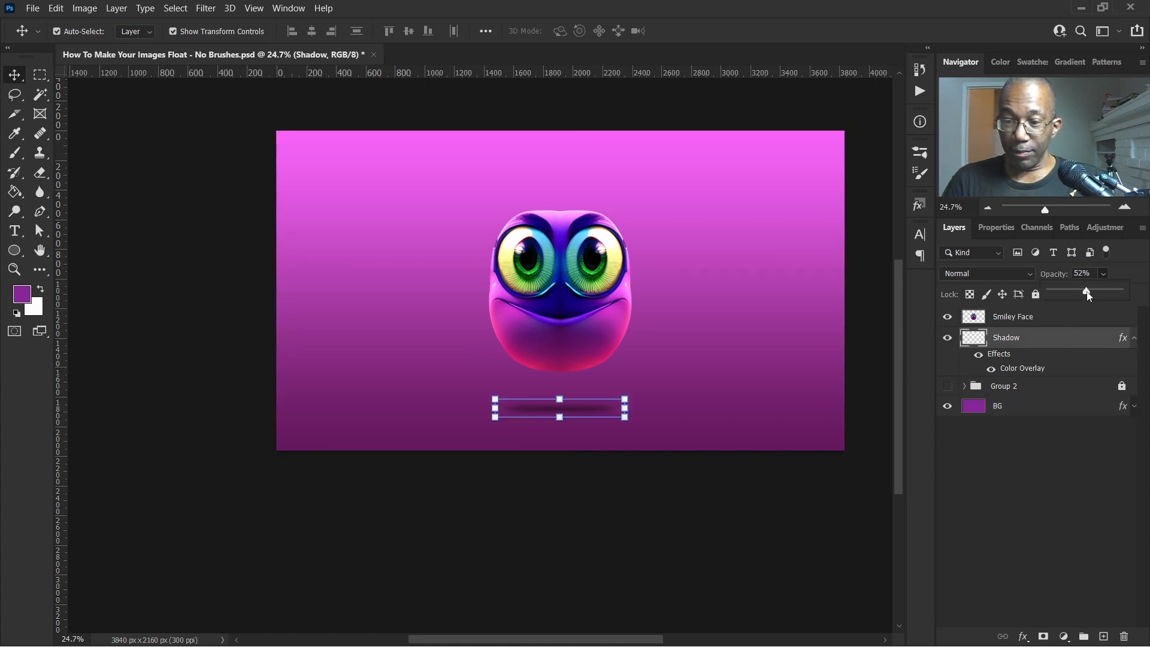
{"action": "left_click_drag", "start_coordinate": [1088, 296], "coordinate": [1087, 298]}
{"action": "left_click", "coordinate": [671, 539]}
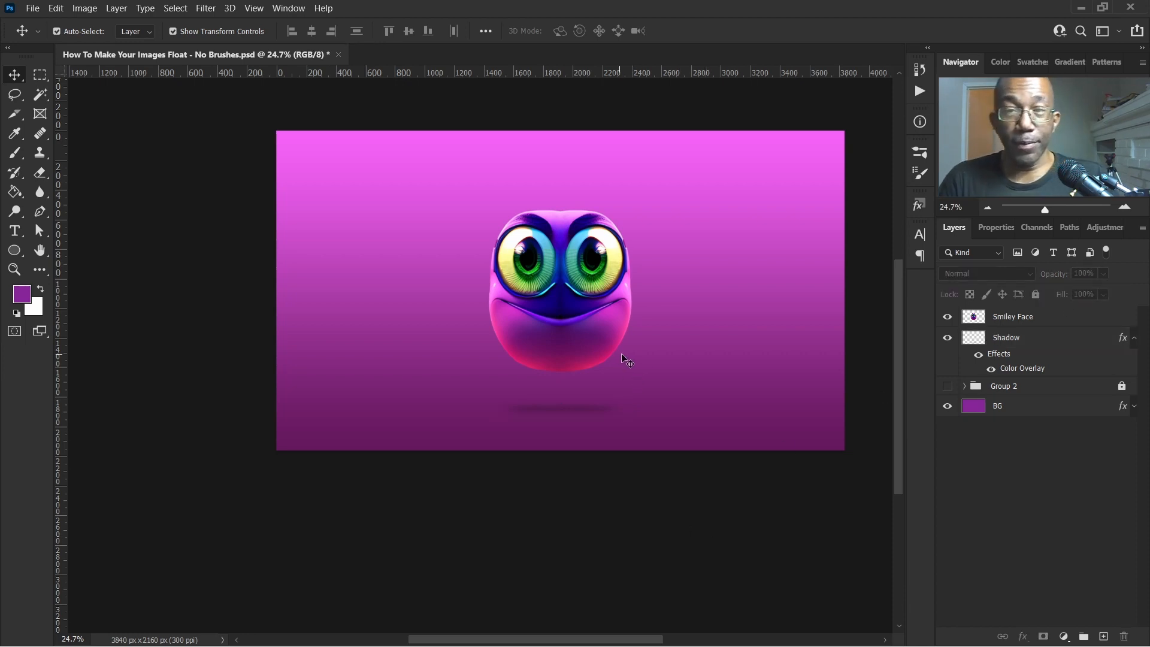
Step: Link the Smiley Face and Shadow layers so they move and scale as one
{"action": "scroll", "coordinate": [626, 359], "scroll_direction": "up", "scroll_amount": 1}
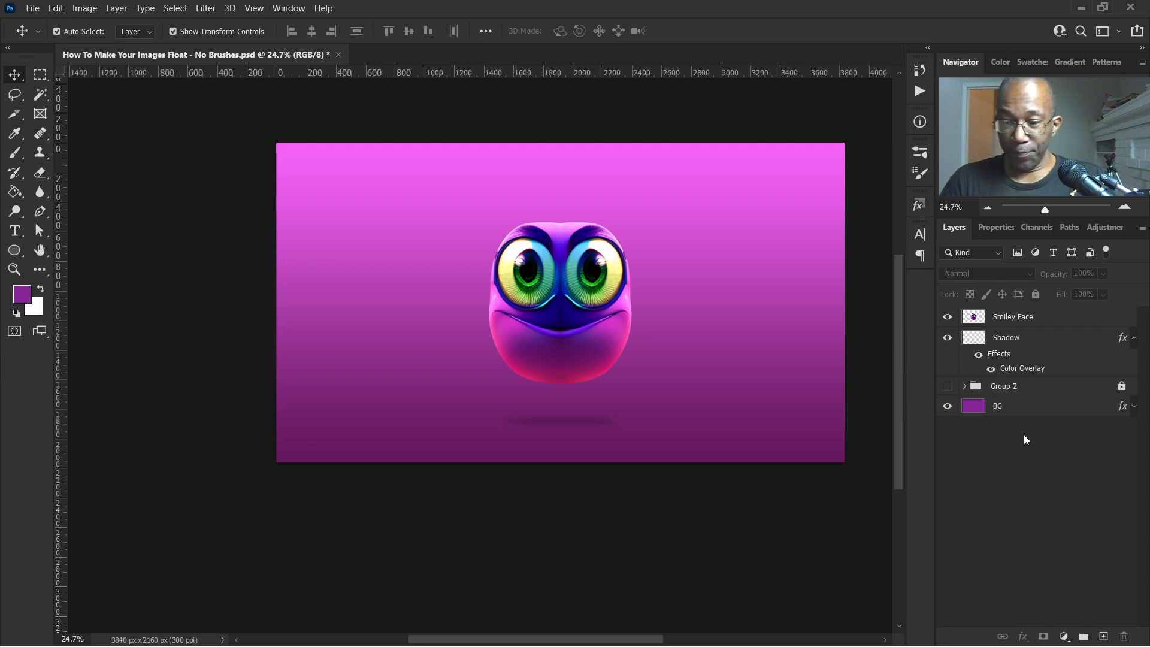
{"action": "left_click", "coordinate": [1069, 322]}
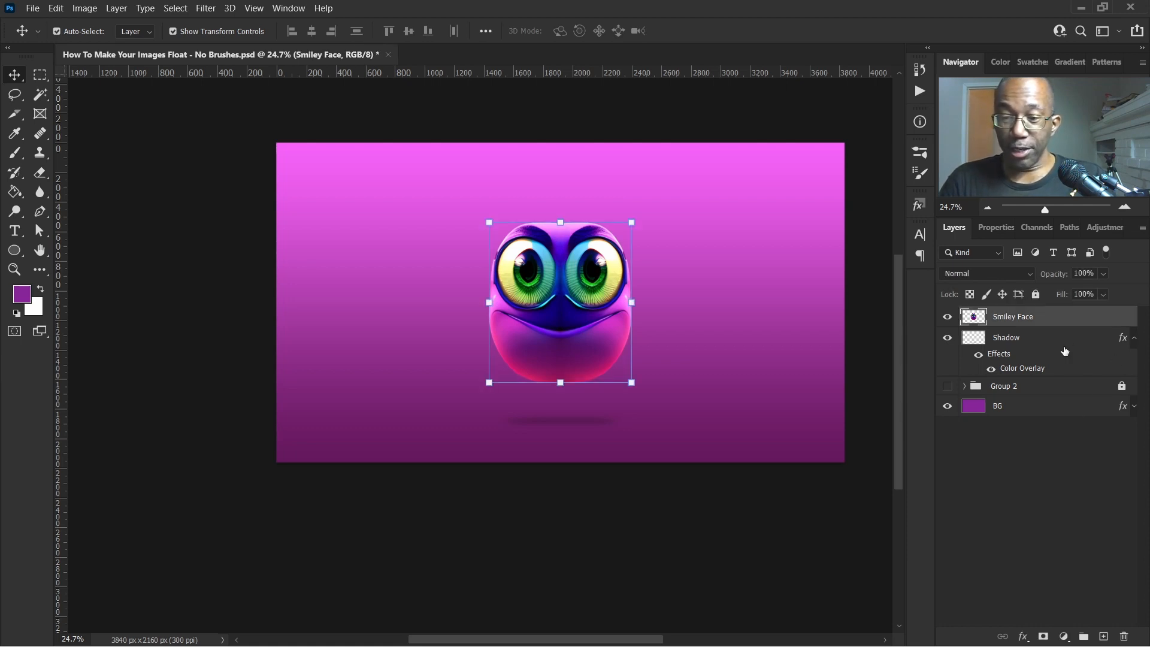
{"action": "left_click", "coordinate": [1061, 339], "text": "shift"}
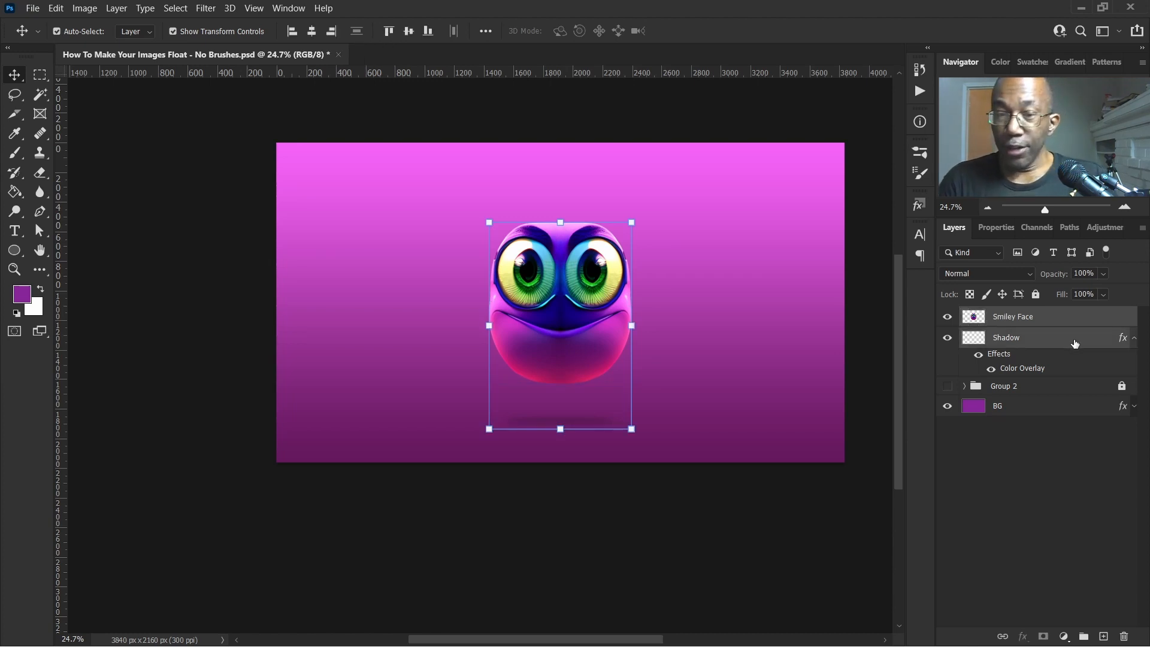
{"action": "right_click", "coordinate": [1074, 341]}
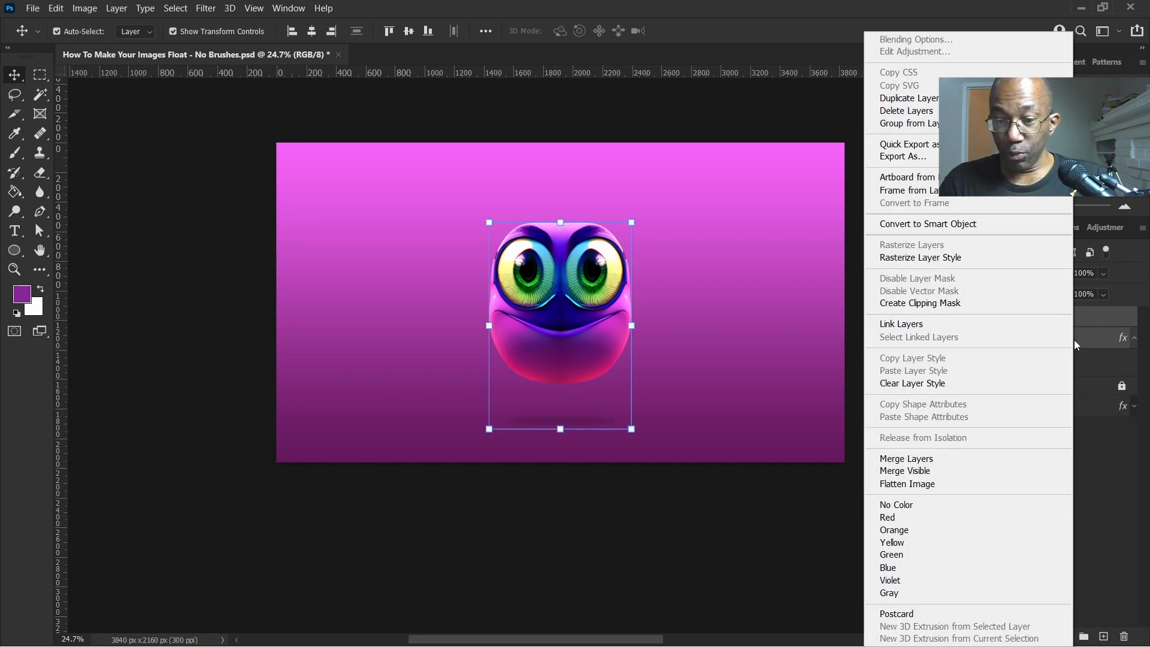
{"action": "left_click", "coordinate": [948, 320]}
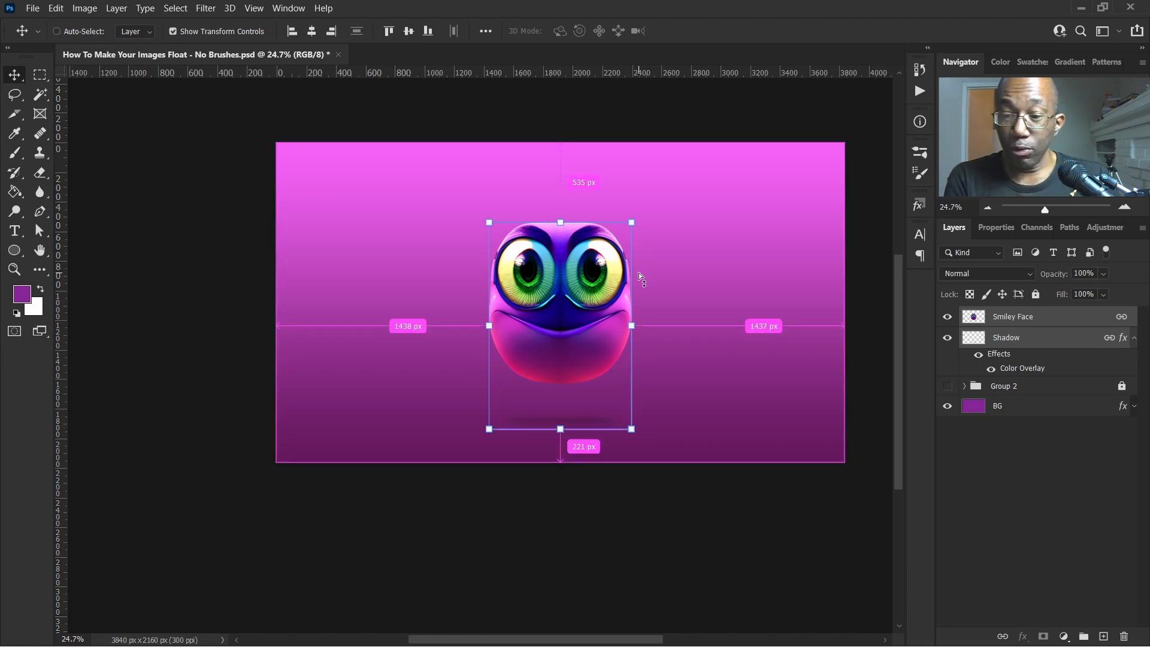
Step: Group the linked face and shadow layers, name the group "Smiley Face & Shadow 1", and deselect it
{"action": "key", "text": "ctrl+g"}
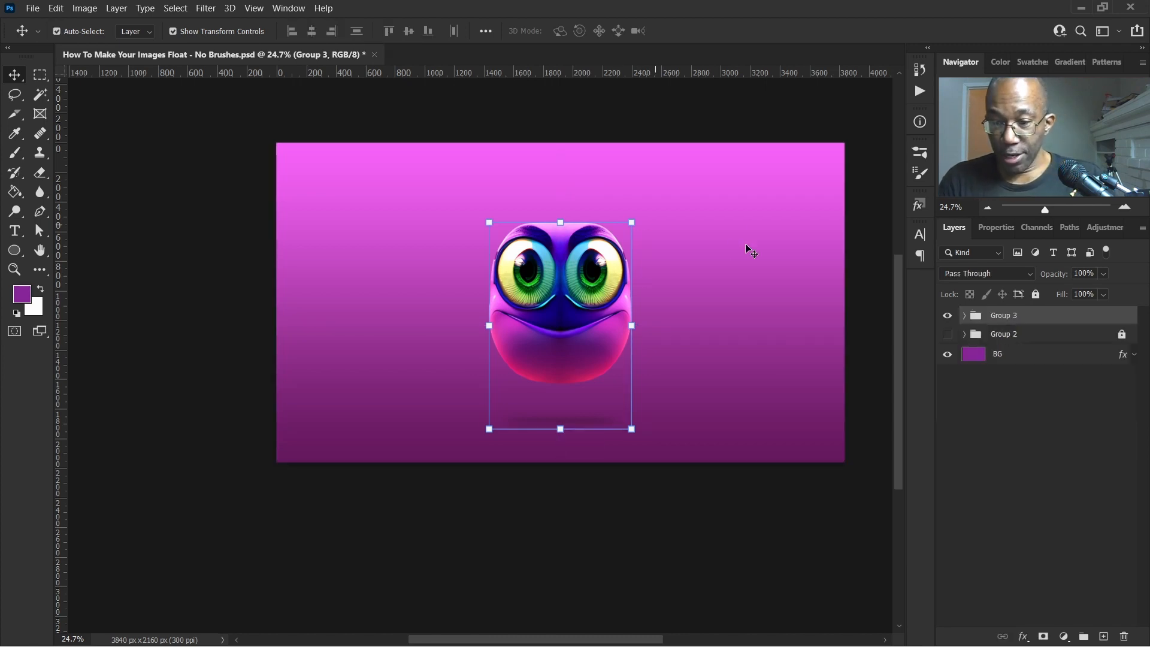
{"action": "double_click", "coordinate": [1000, 315]}
{"action": "type", "text": "Smiley Face"}
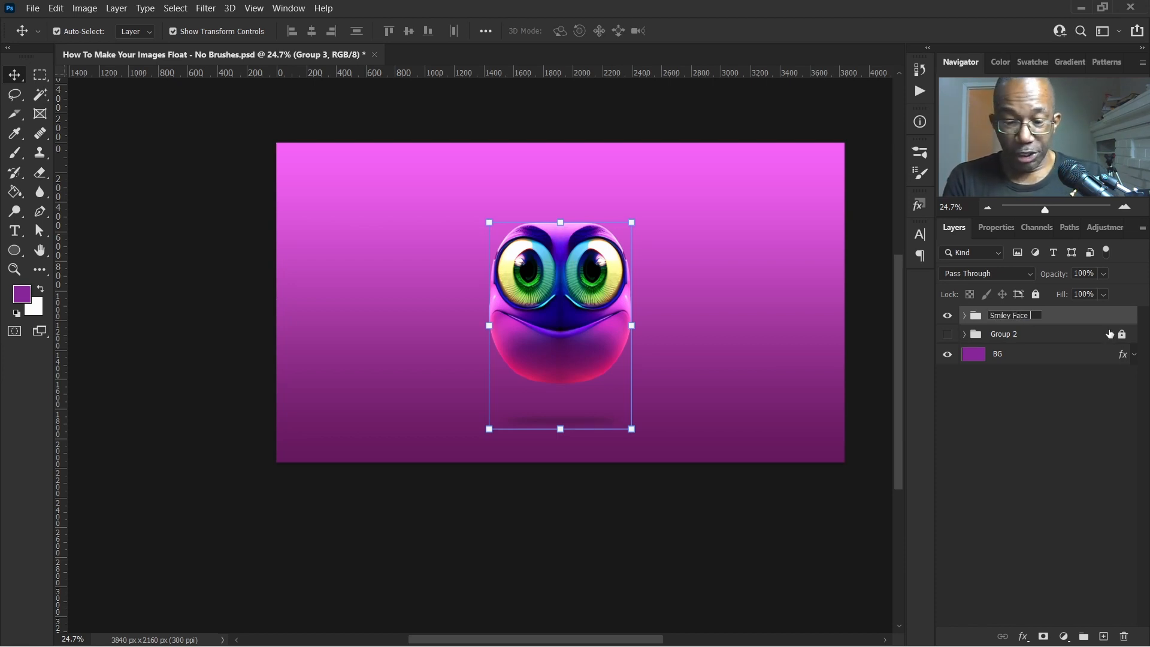
{"action": "type", "text": " & Sh"}
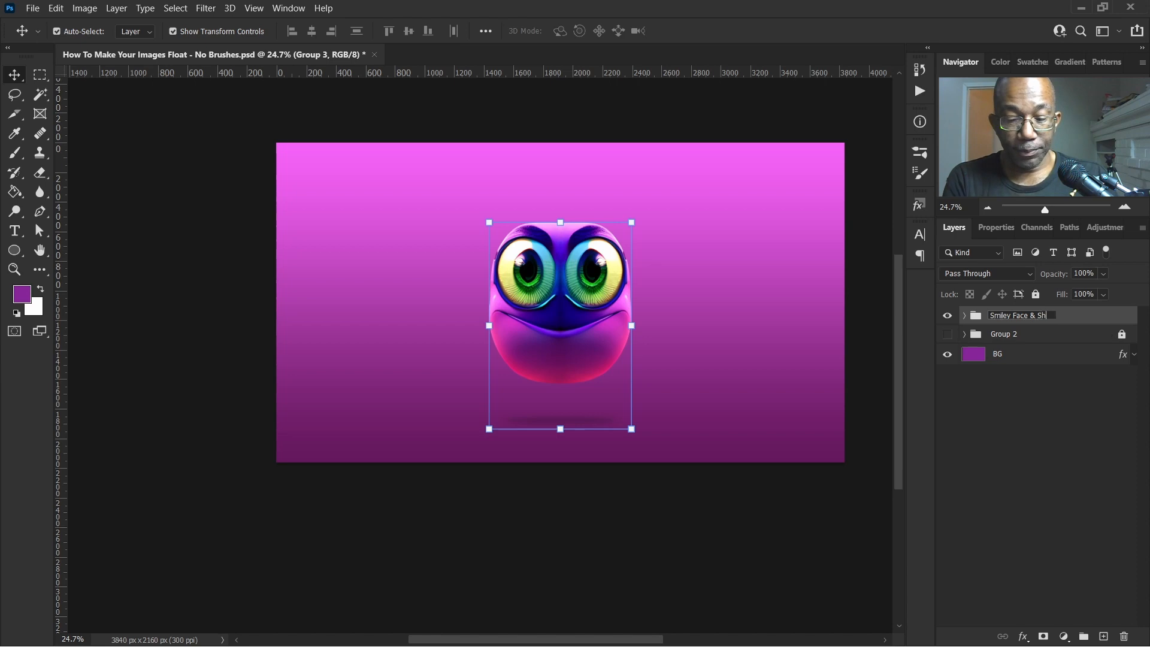
{"action": "type", "text": "adow"}
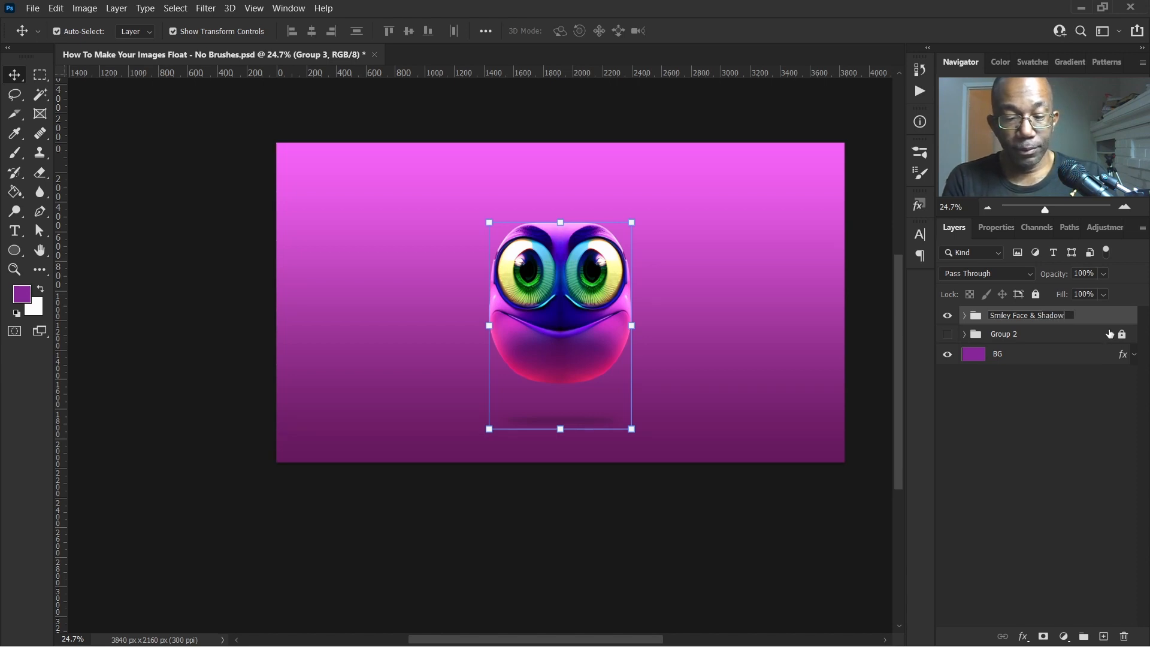
{"action": "type", "text": " 1"}
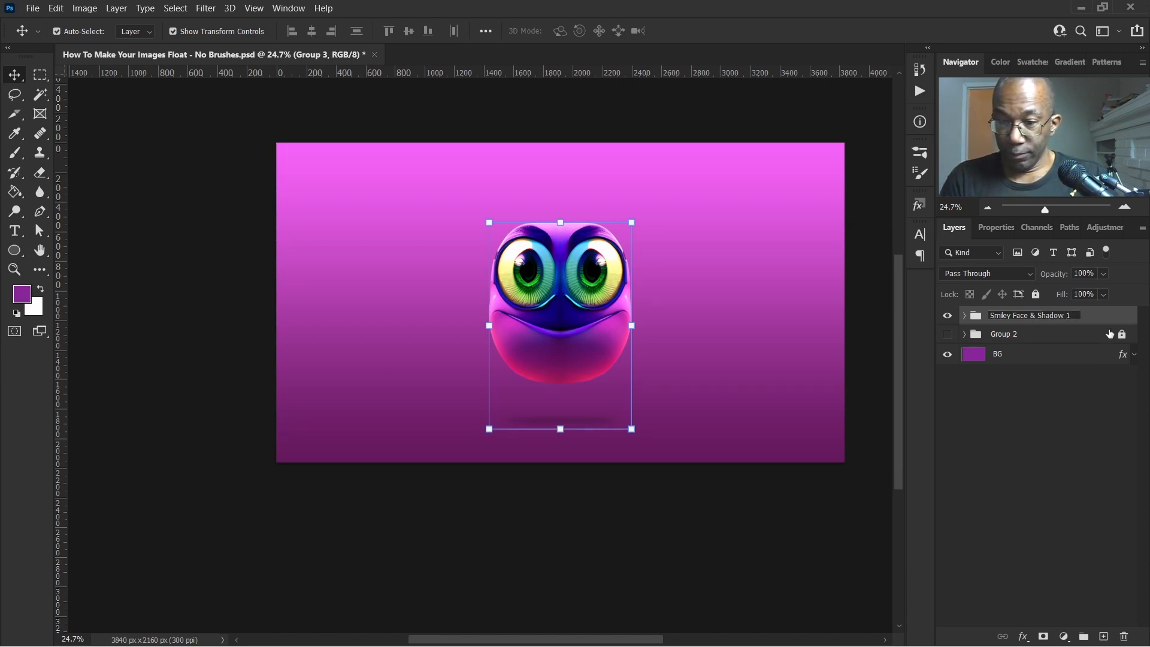
{"action": "left_click", "coordinate": [1062, 416]}
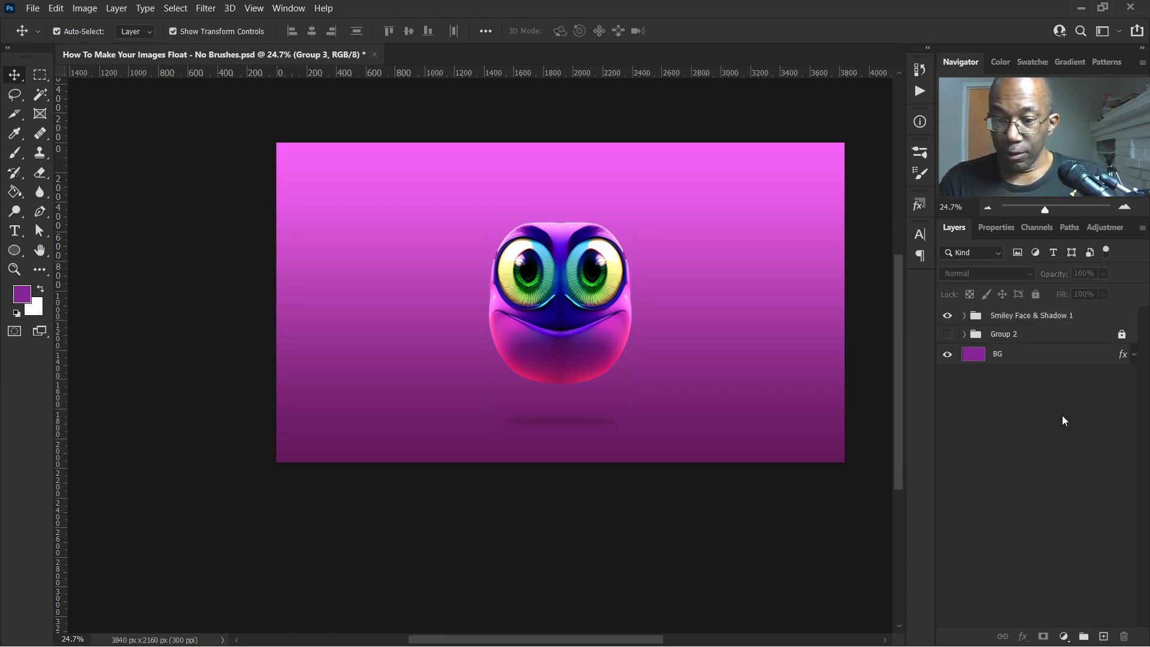
Step: Duplicate the Smiley Face & Shadow 1 group and lock the original group
{"action": "left_click", "coordinate": [1030, 320]}
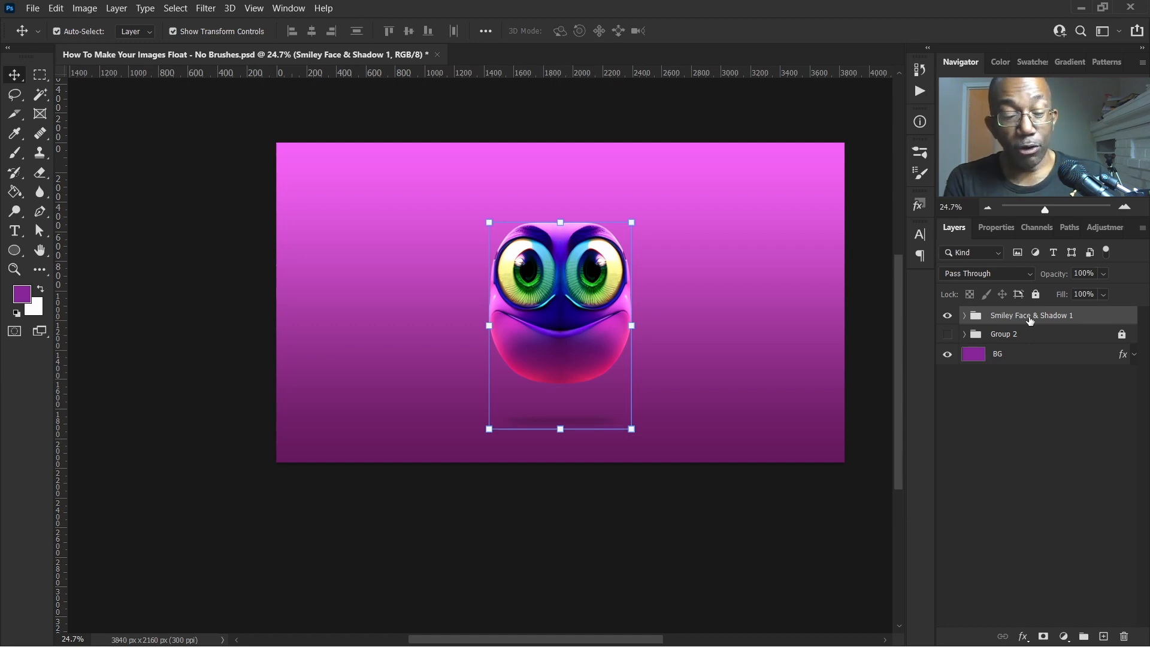
{"action": "key", "text": "ctrl"}
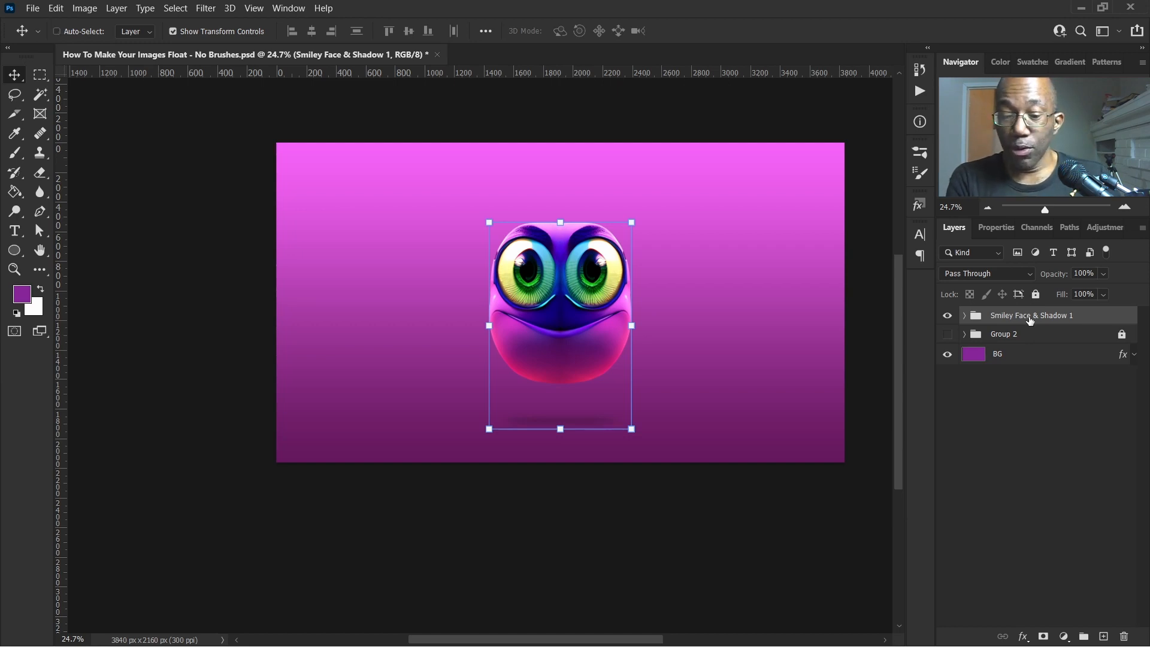
{"action": "key", "text": "ctrl+j"}
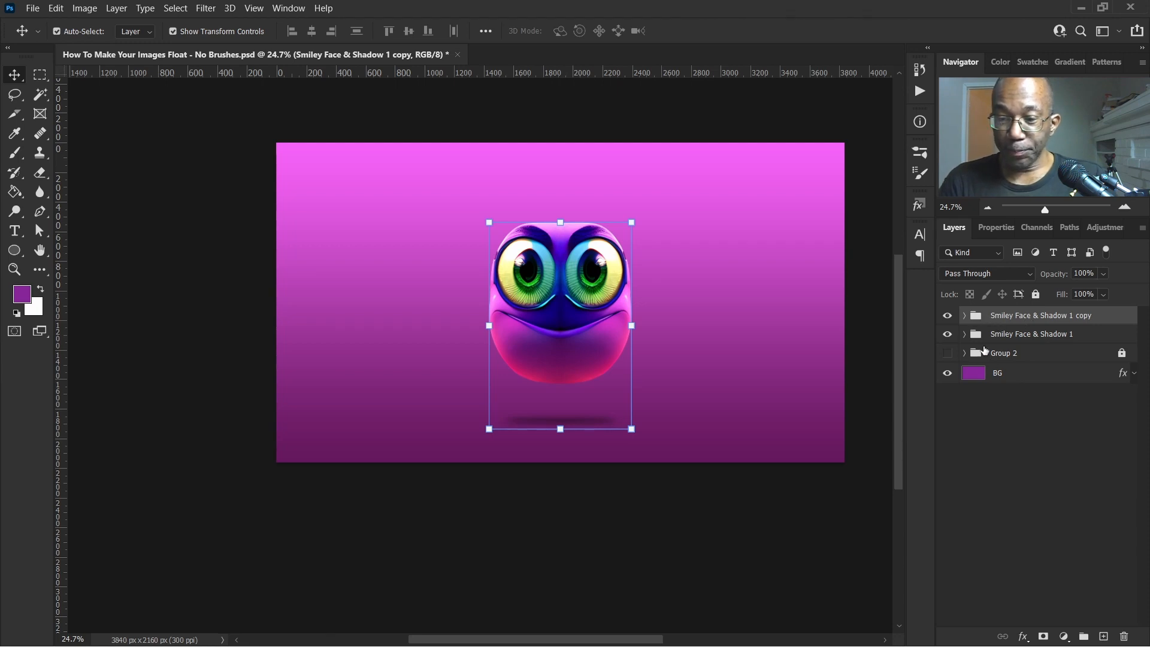
{"action": "left_click", "coordinate": [1090, 338]}
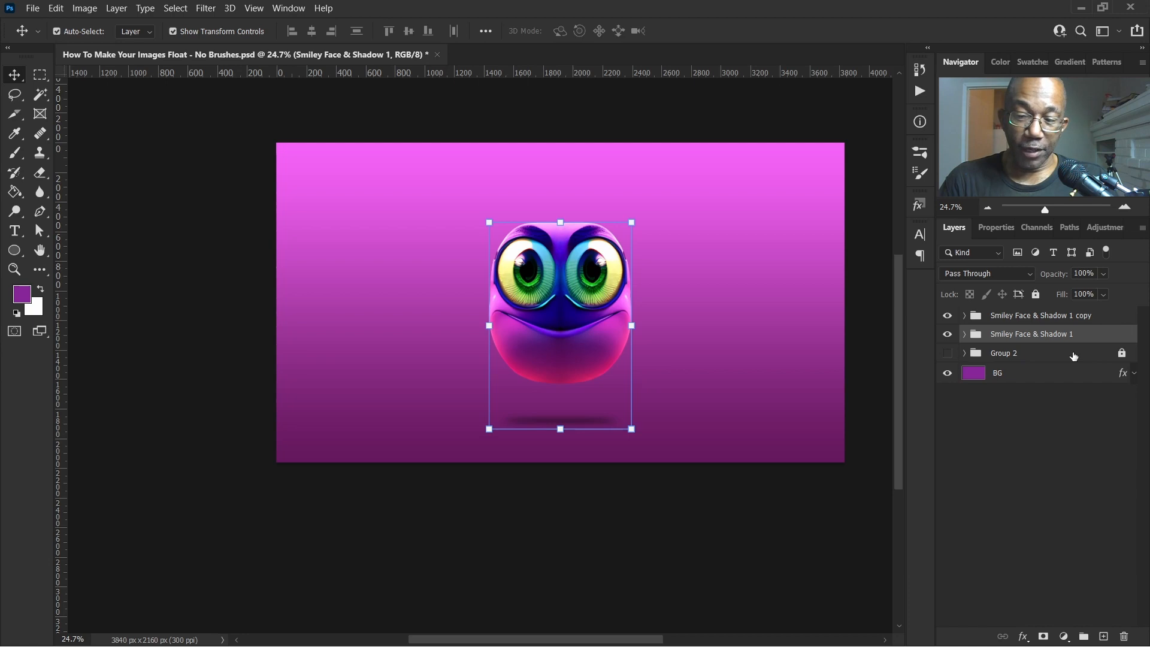
{"action": "left_click", "coordinate": [1036, 294]}
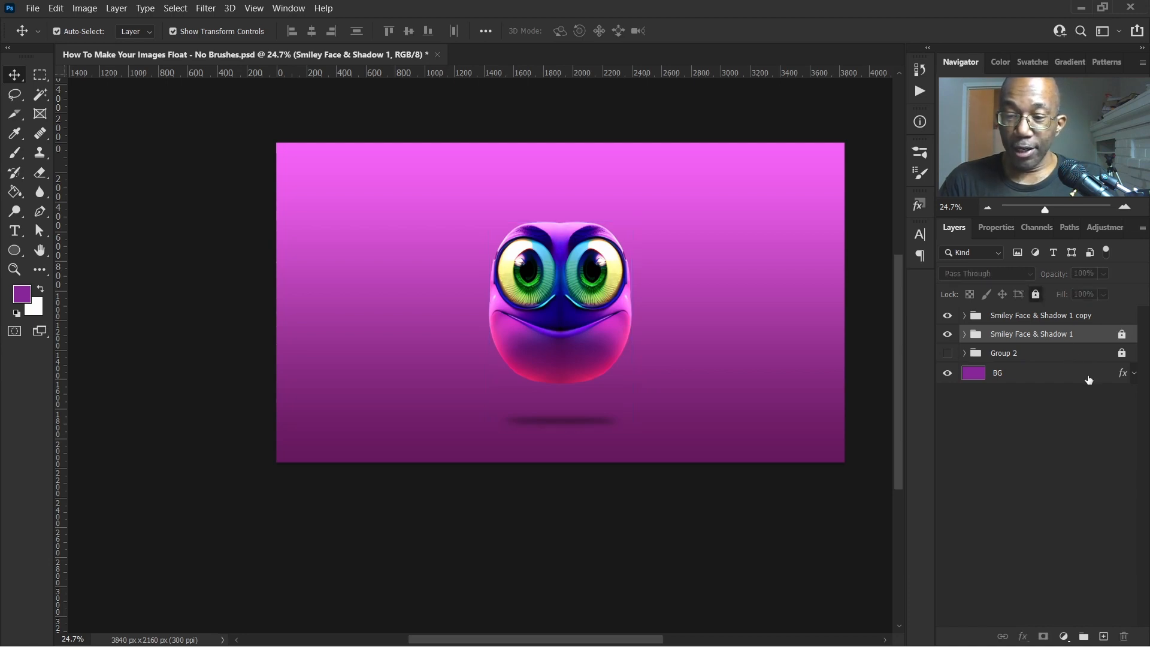
Step: Move the duplicated face and shadow up and to the left, scale them to 62.99%, and commit the transform
{"action": "left_click", "coordinate": [1051, 316]}
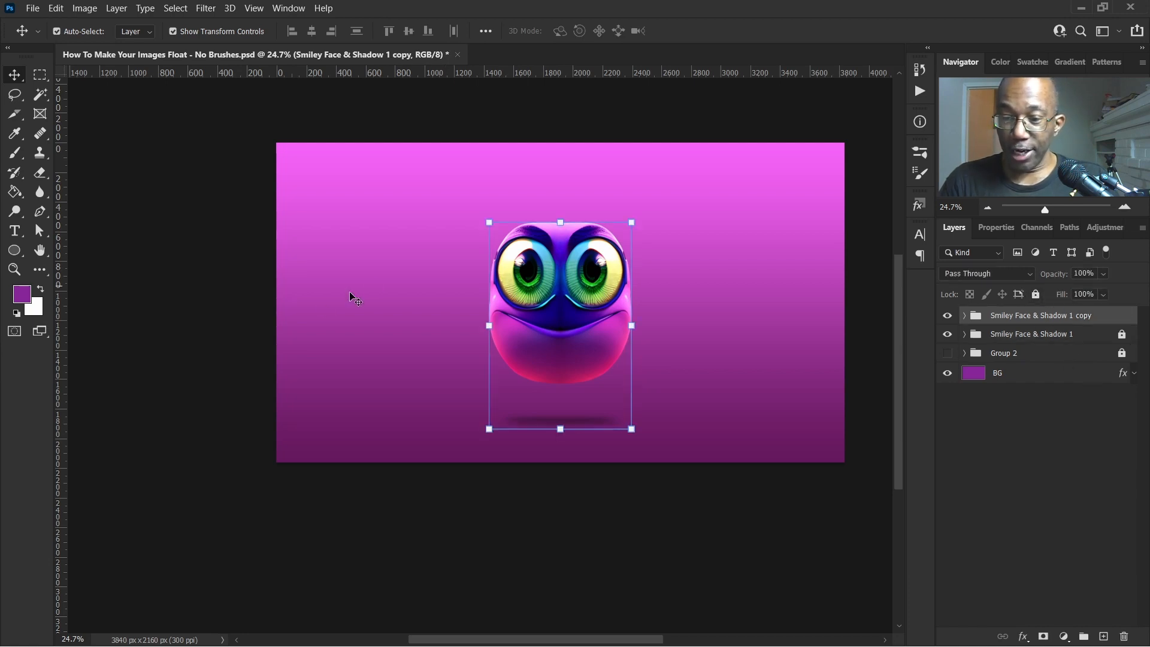
{"action": "left_click_drag", "start_coordinate": [565, 300], "coordinate": [456, 277]}
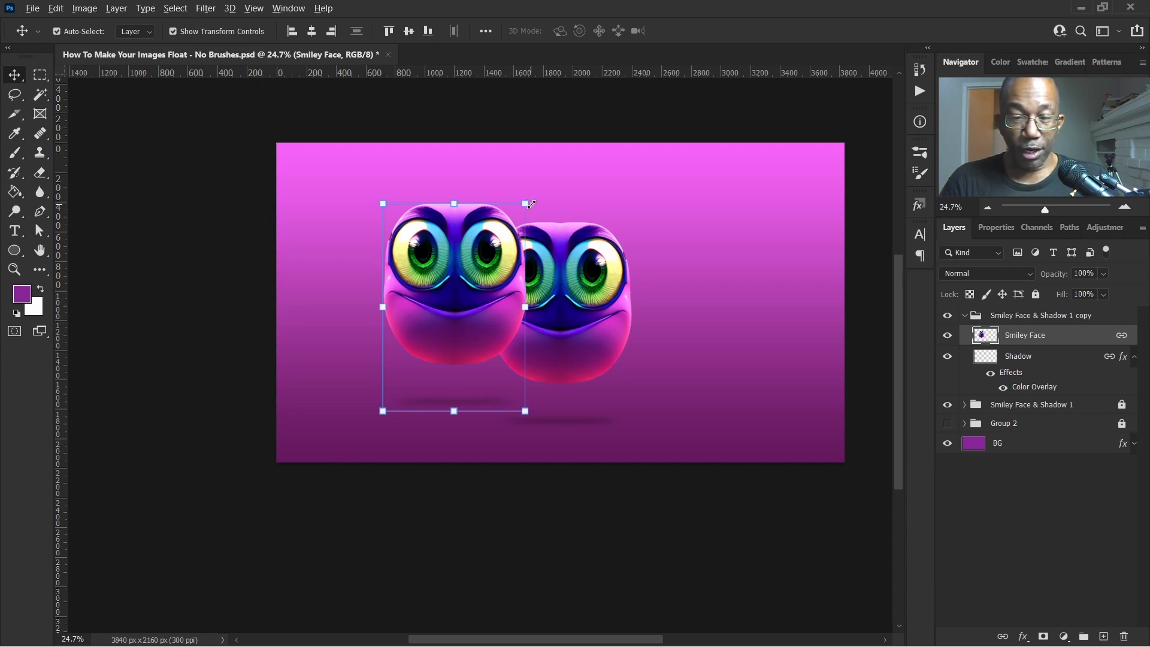
{"action": "left_click_drag", "start_coordinate": [525, 201], "coordinate": [502, 240]}
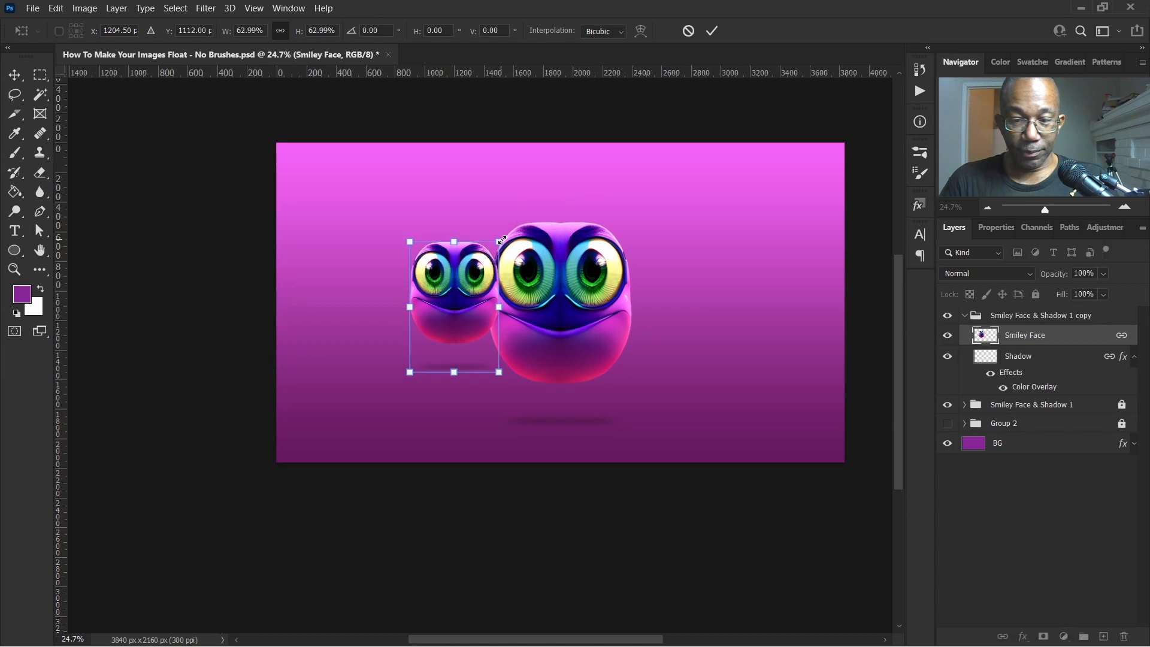
{"action": "left_click_drag", "start_coordinate": [473, 298], "coordinate": [482, 294]}
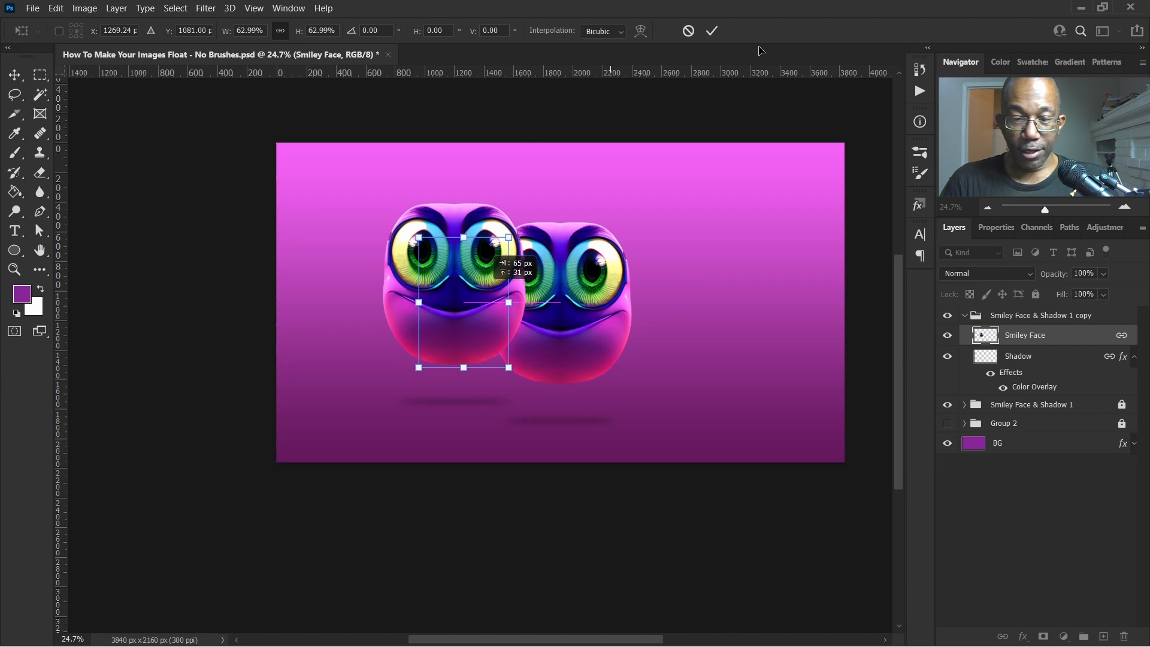
{"action": "left_click", "coordinate": [710, 31]}
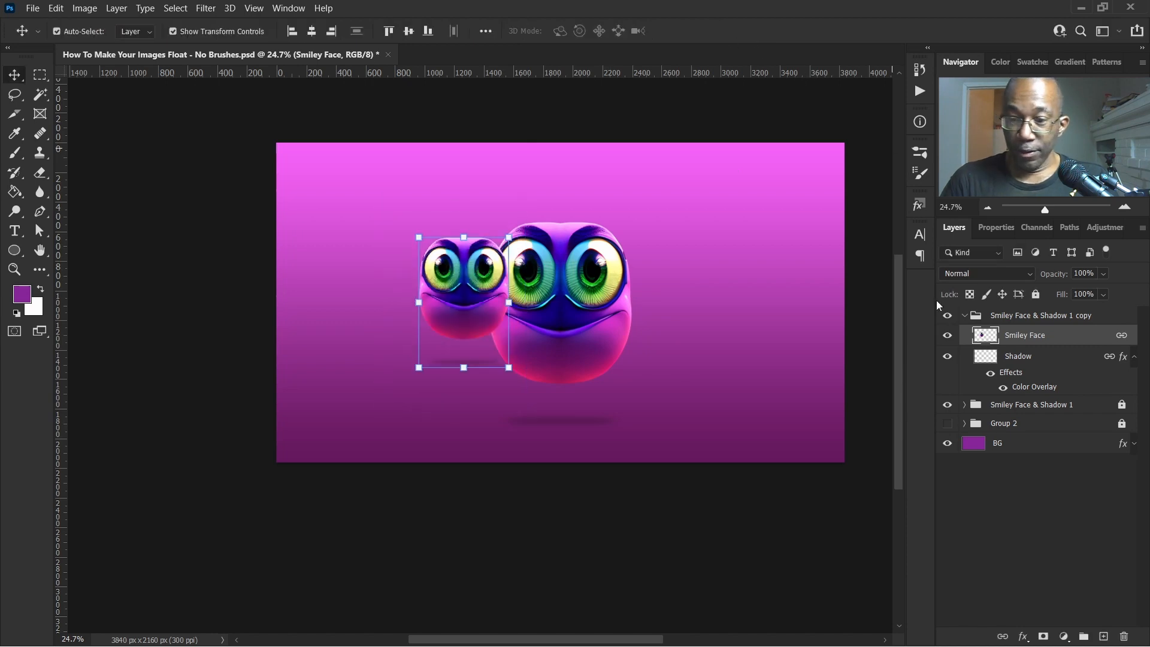
Step: Collapse the copied face group, move it into Group 2 beneath the original group, and make Group 2 visible
{"action": "left_click", "coordinate": [965, 315]}
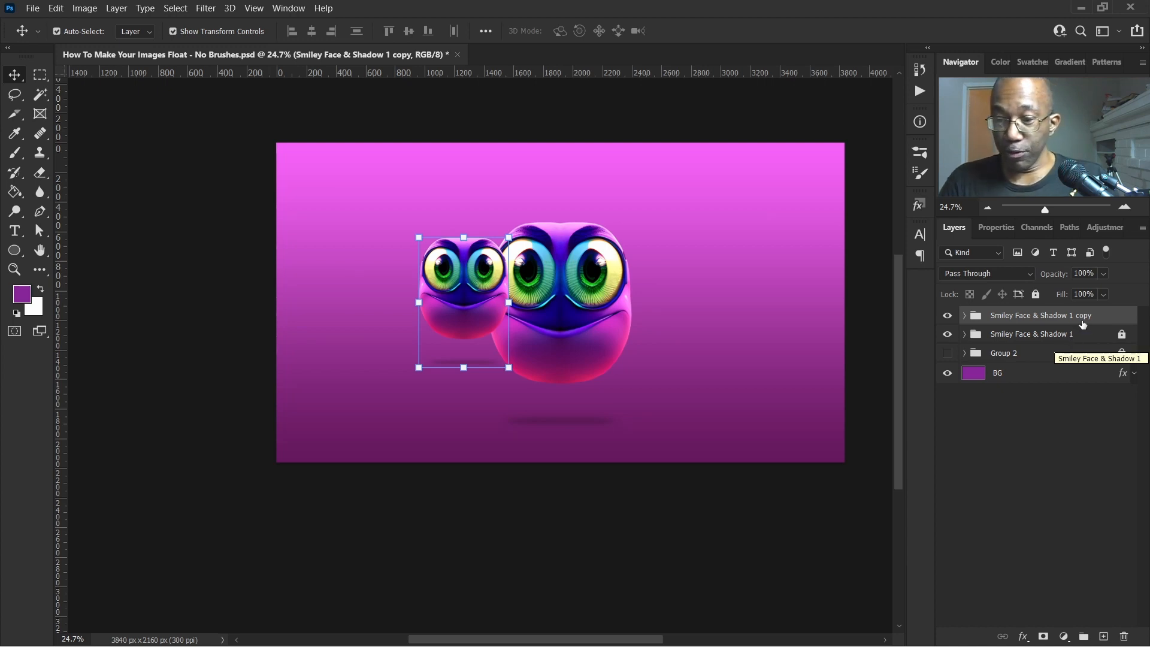
{"action": "left_click_drag", "start_coordinate": [1098, 322], "coordinate": [1098, 351]}
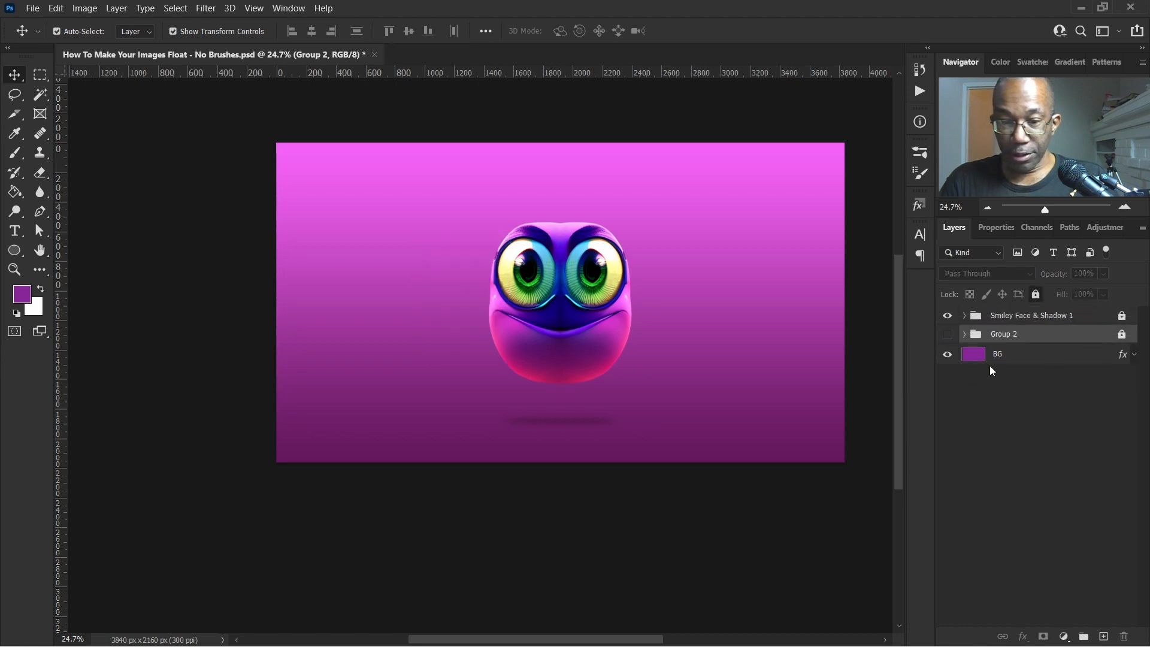
{"action": "left_click", "coordinate": [948, 336]}
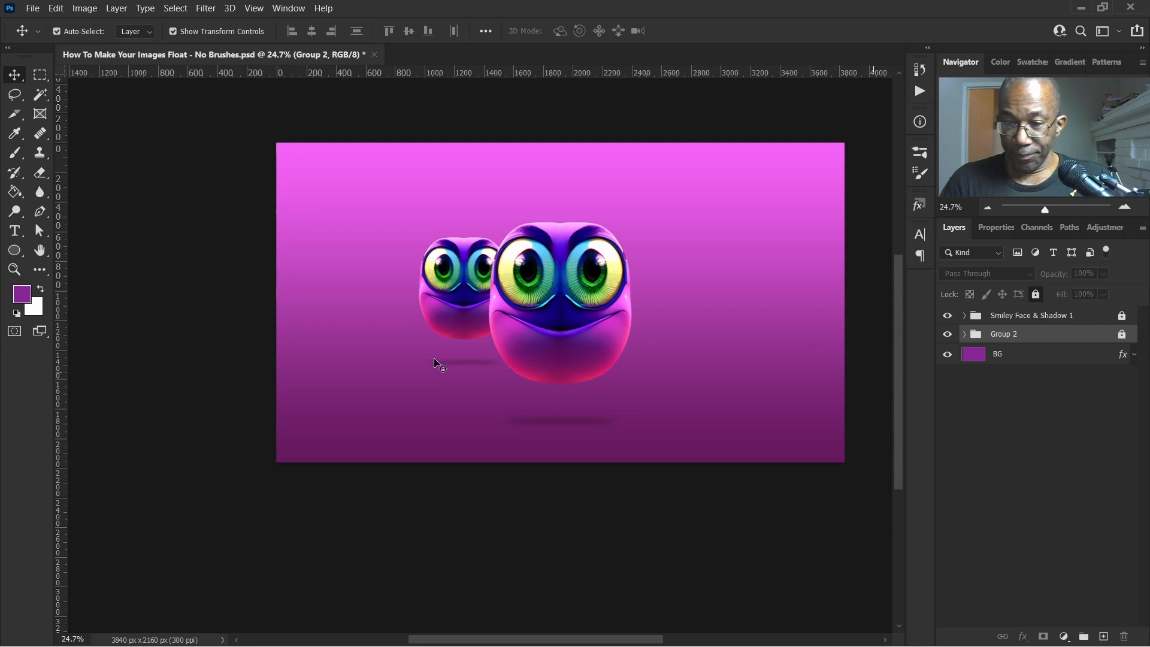
Step: Duplicate the small Smiley Face layer in the copied group and unlink the duplicate from the other layers
{"action": "left_click", "coordinate": [466, 289]}
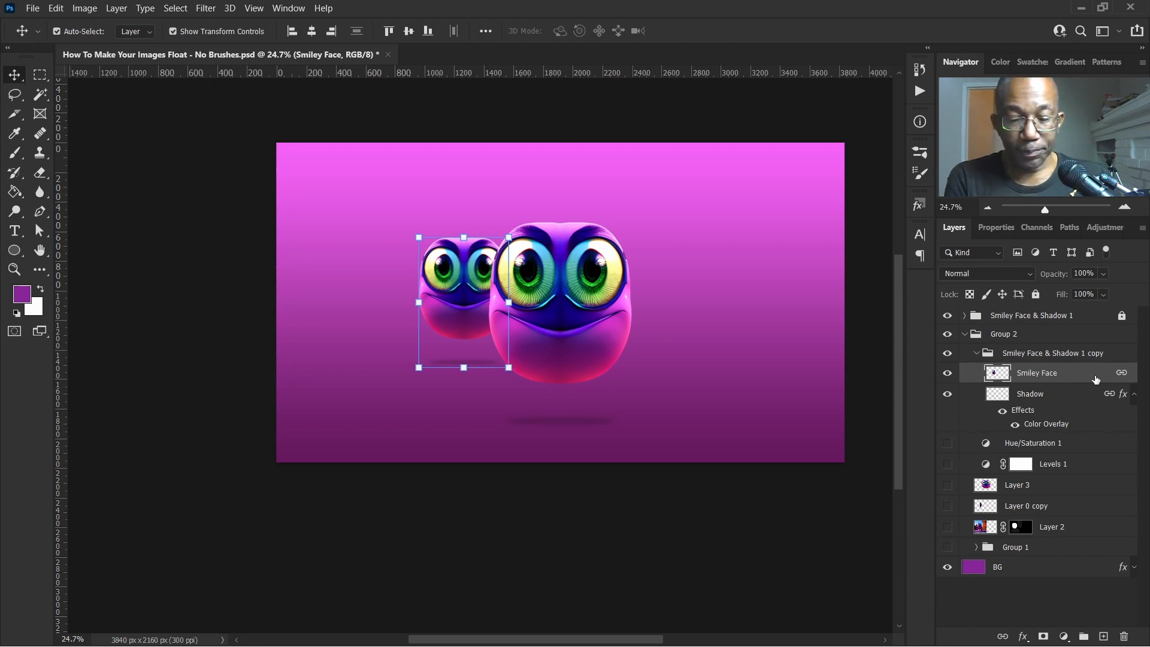
{"action": "key", "text": "ctrl+j"}
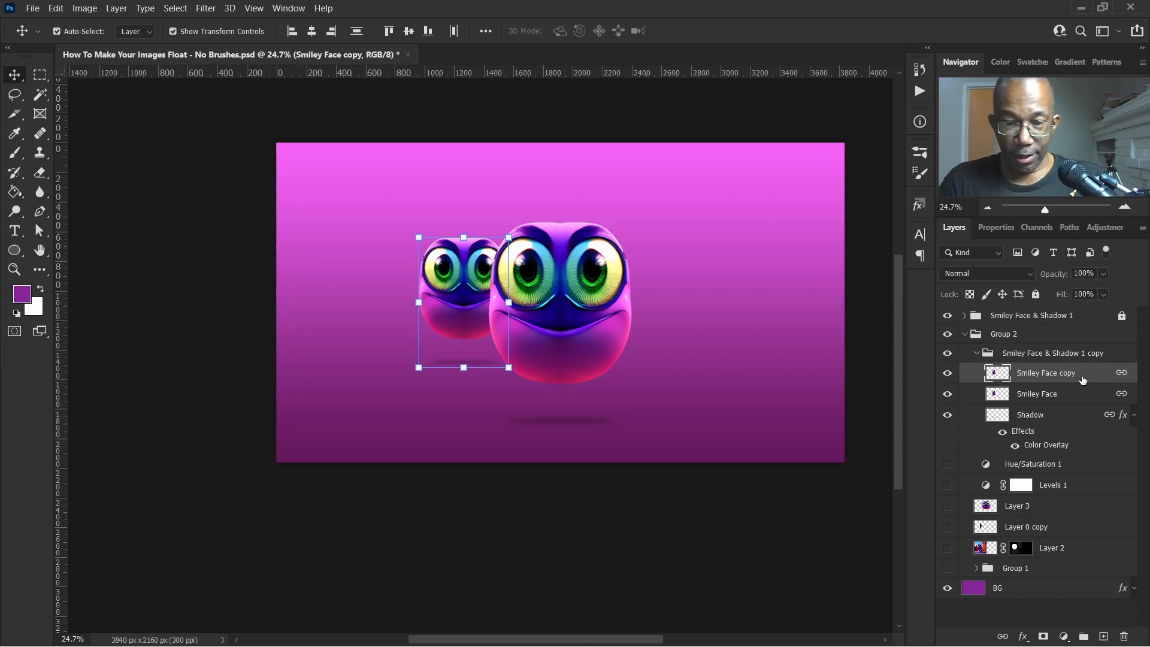
{"action": "right_click", "coordinate": [1087, 378]}
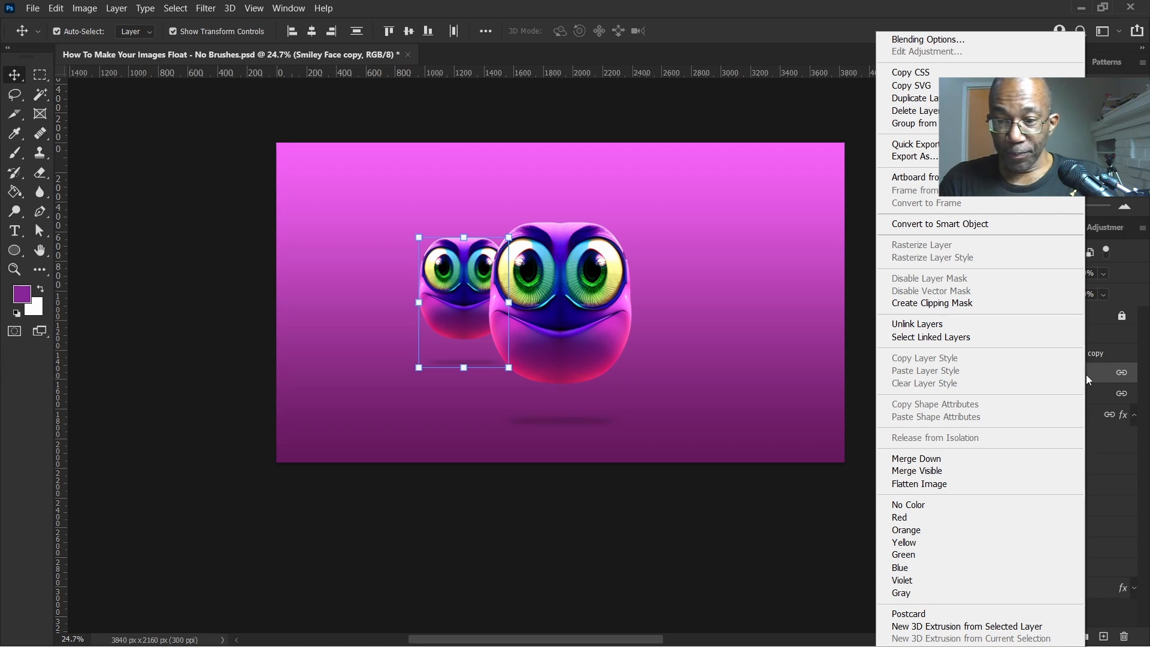
{"action": "left_click", "coordinate": [971, 324]}
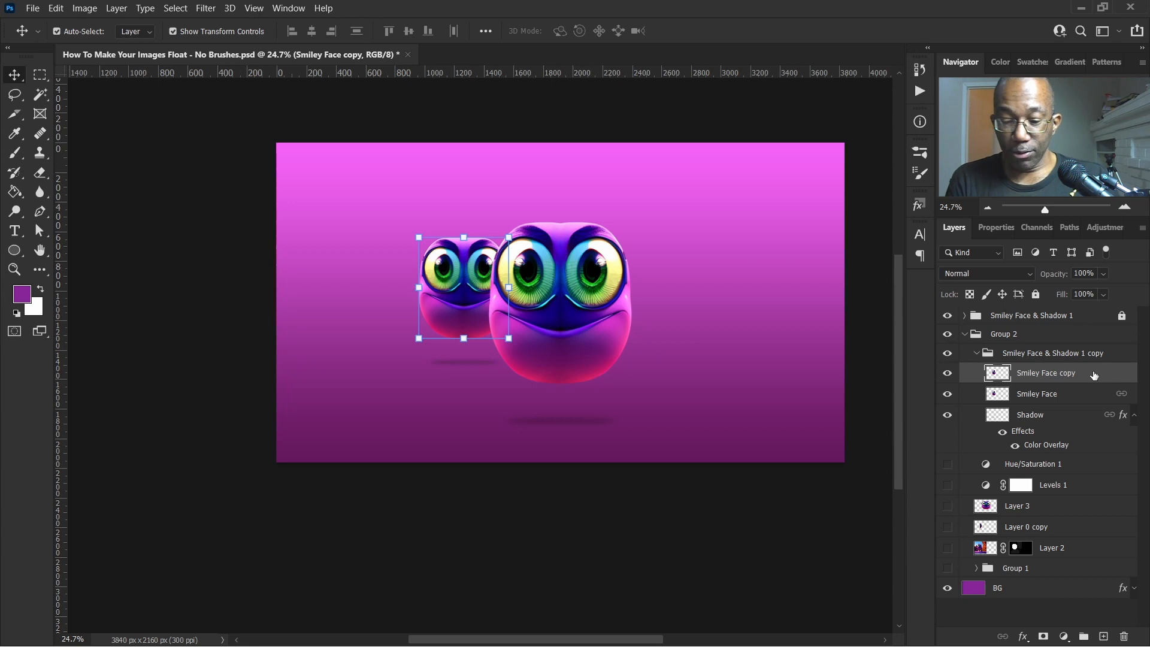
Step: Nudge the duplicated small face horizontally to the right so it slides partly behind the large face
{"action": "key", "text": "shift+Right"}
{"action": "key", "text": "shift+Right"}
{"action": "key", "text": "shift+Right"}
{"action": "key", "text": "shift+Right"}
{"action": "key", "text": "shift+Right"}
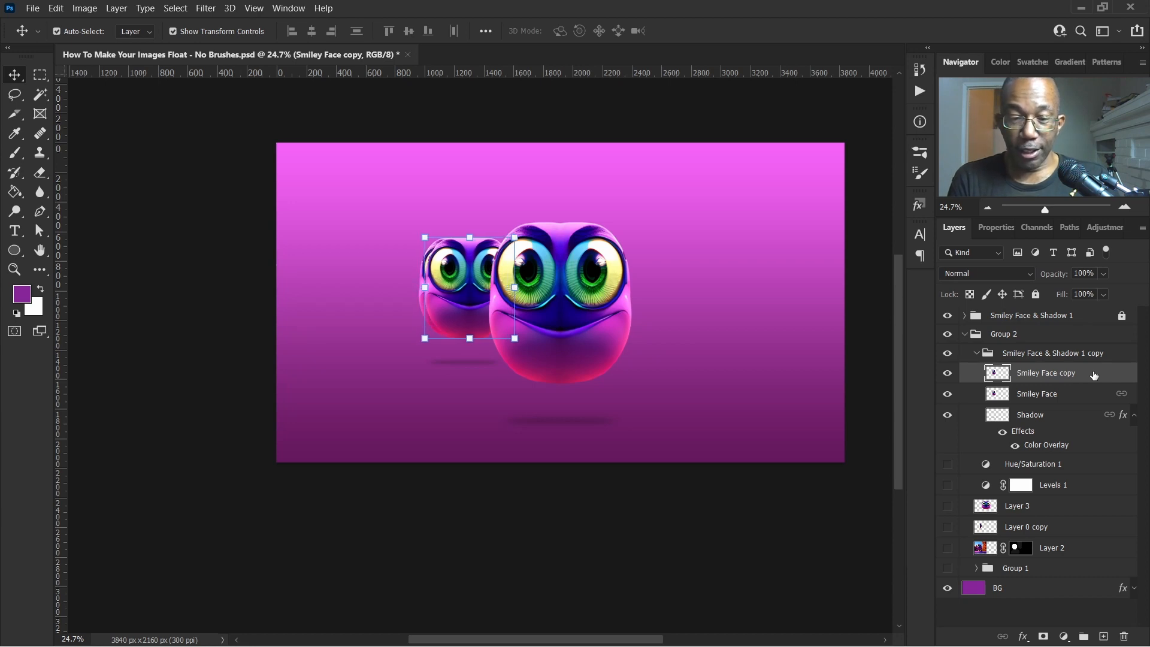
{"action": "key", "text": "shift+Right"}
{"action": "key", "text": "shift+Right"}
{"action": "key", "text": "shift+Right"}
{"action": "key", "text": "shift+Right"}
{"action": "key", "text": "shift+Right"}
{"action": "key", "text": "shift+Right"}
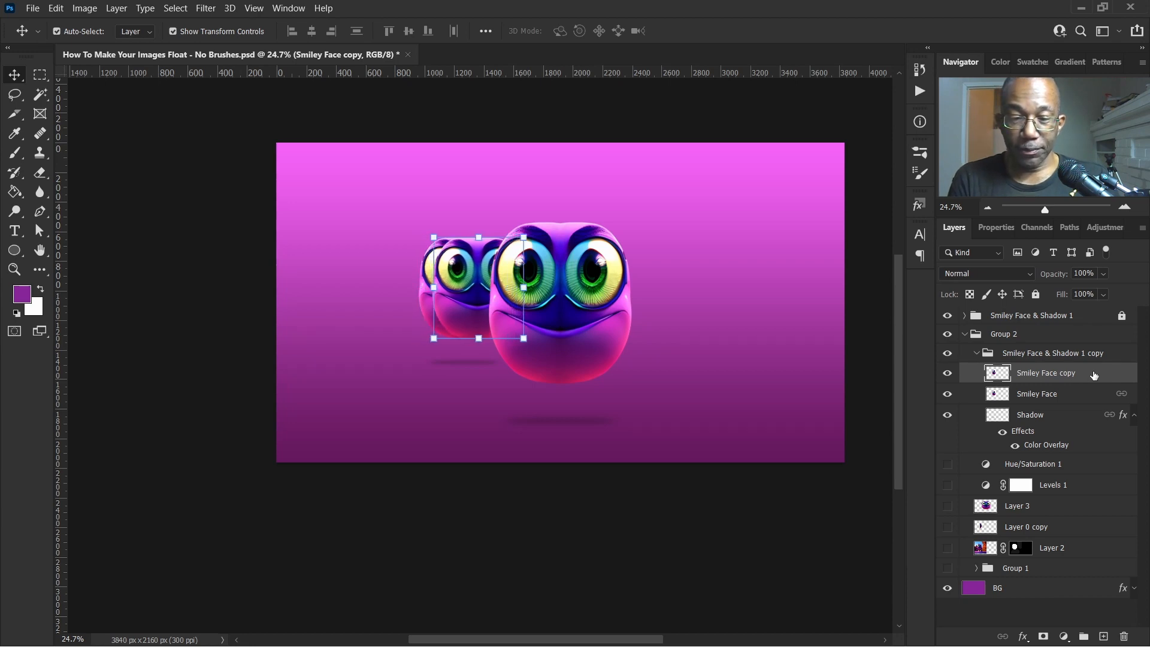
{"action": "key", "text": "shift+Right"}
{"action": "key", "text": "shift+Right"}
{"action": "key", "text": "shift+Right"}
{"action": "key", "text": "shift+Right"}
{"action": "key", "text": "shift+Right"}
{"action": "key", "text": "shift+Right"}
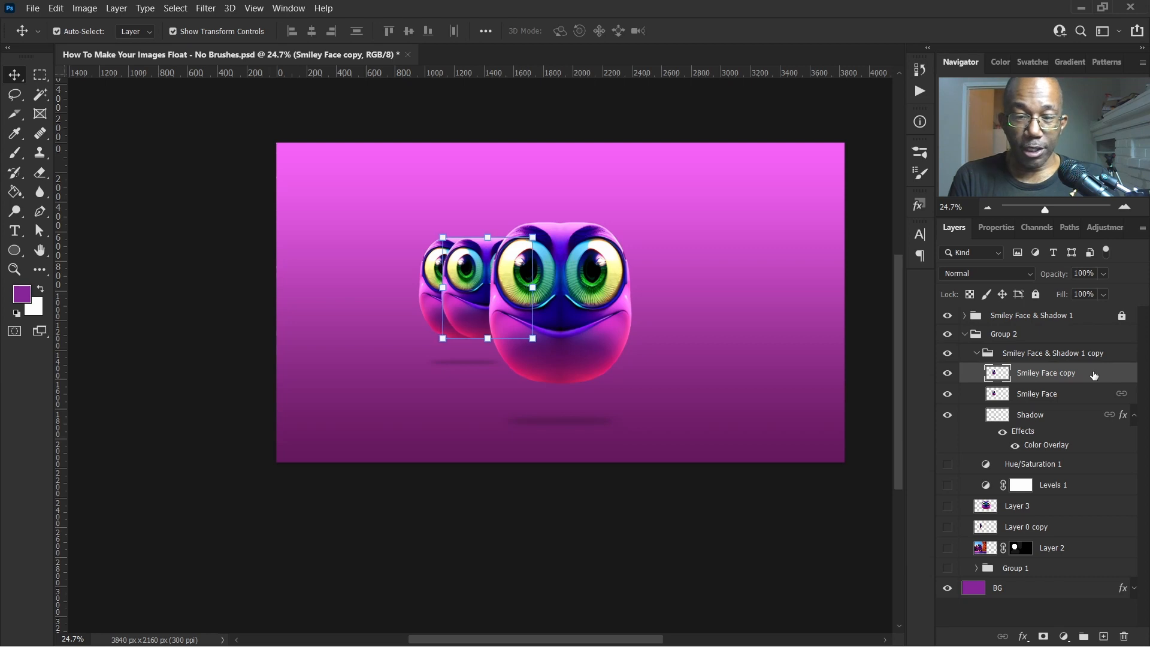
{"action": "key", "text": "shift+Right"}
{"action": "key", "text": "shift+Right"}
{"action": "key", "text": "shift+Right"}
{"action": "key", "text": "shift+Right"}
{"action": "key", "text": "shift+Right"}
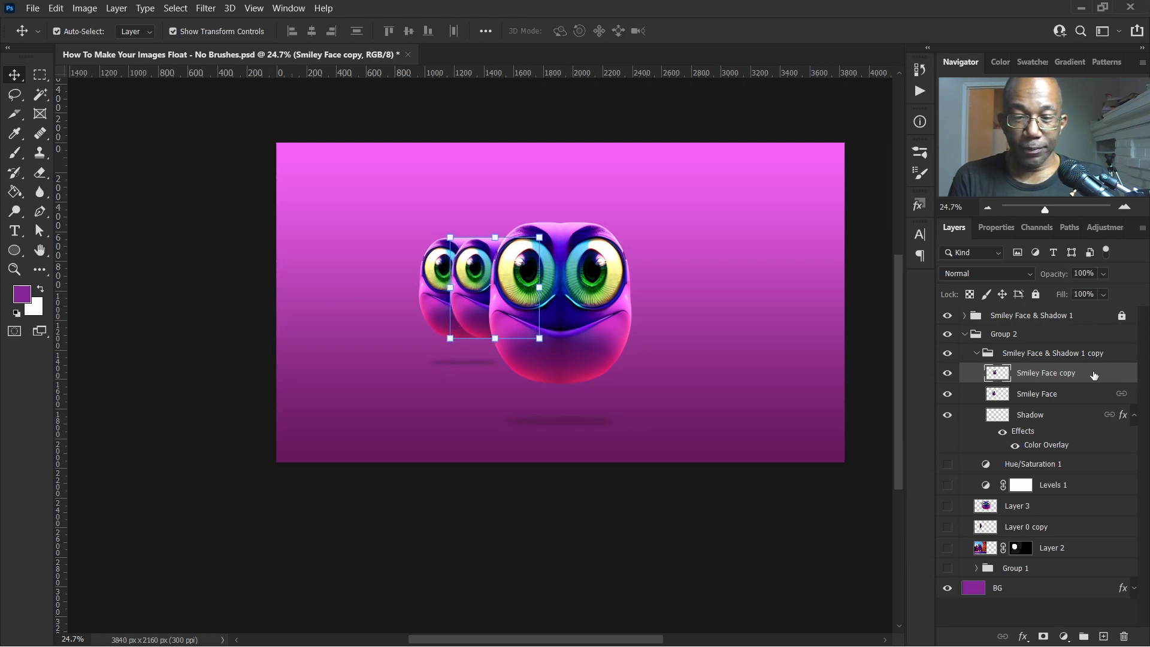
{"action": "key", "text": "shift+Right"}
{"action": "key", "text": "shift+Right"}
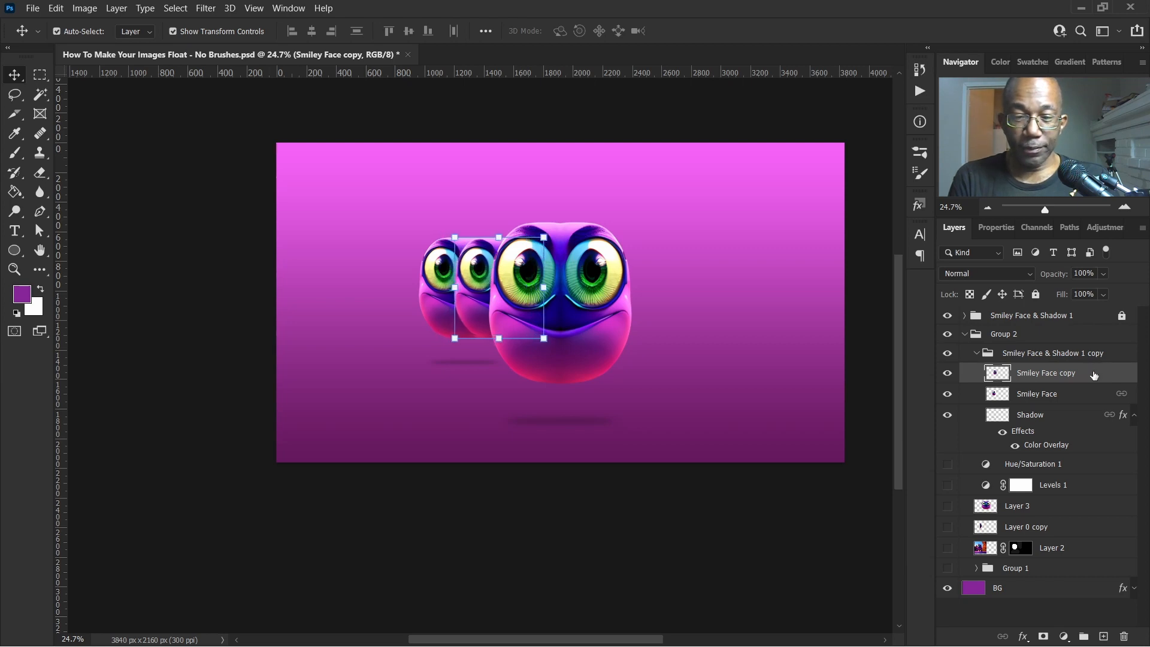
{"action": "key", "text": "shift+Right"}
{"action": "key", "text": "shift+Right"}
{"action": "key", "text": "shift+Right"}
{"action": "key", "text": "shift+Right"}
{"action": "key", "text": "shift+Right"}
{"action": "key", "text": "shift+Right"}
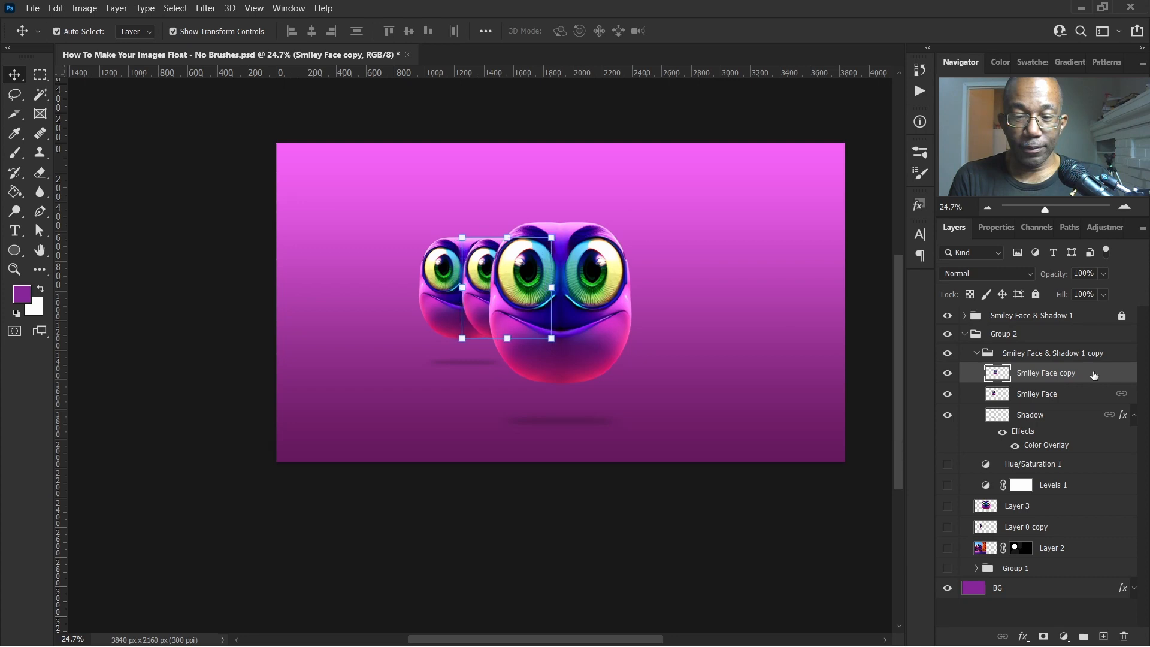
{"action": "key", "text": "shift+Right"}
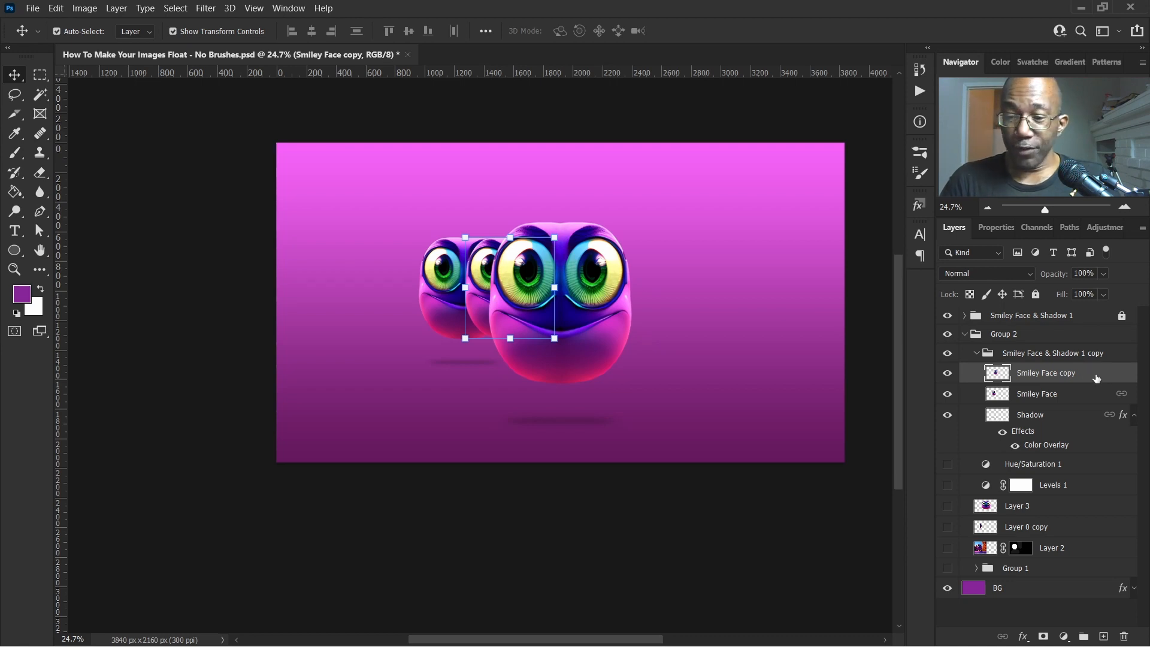
Step: Apply a black Color Overlay to the Smiley Face copy layer with Normal blend mode and 100% opacity
{"action": "right_click", "coordinate": [1096, 376]}
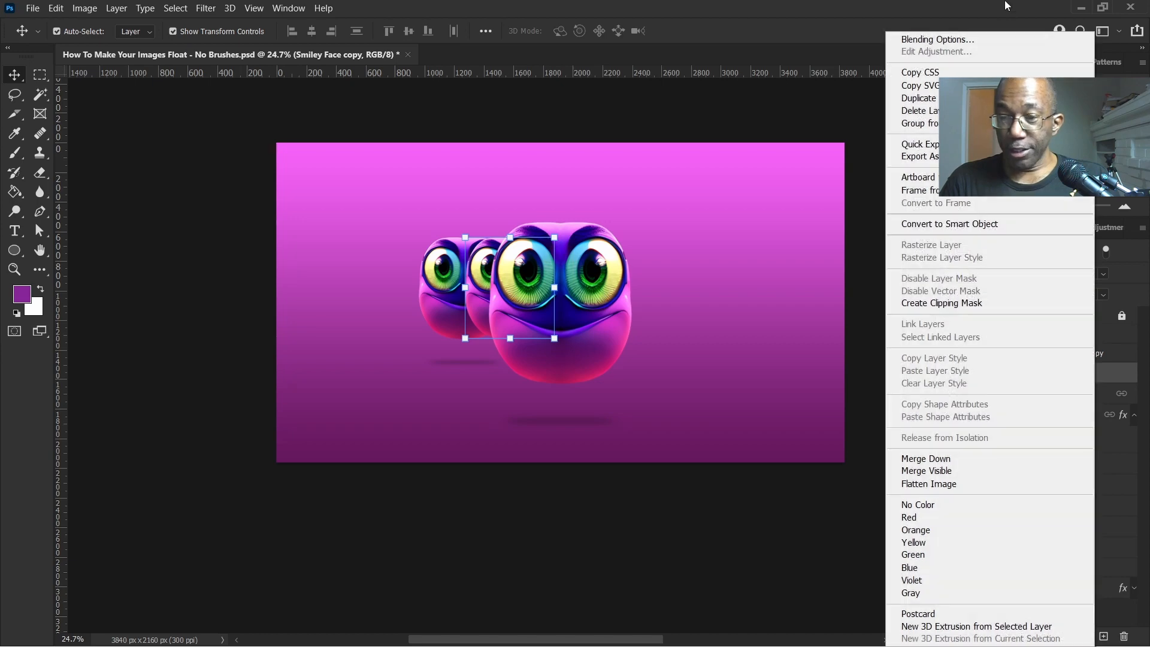
{"action": "left_click", "coordinate": [968, 8]}
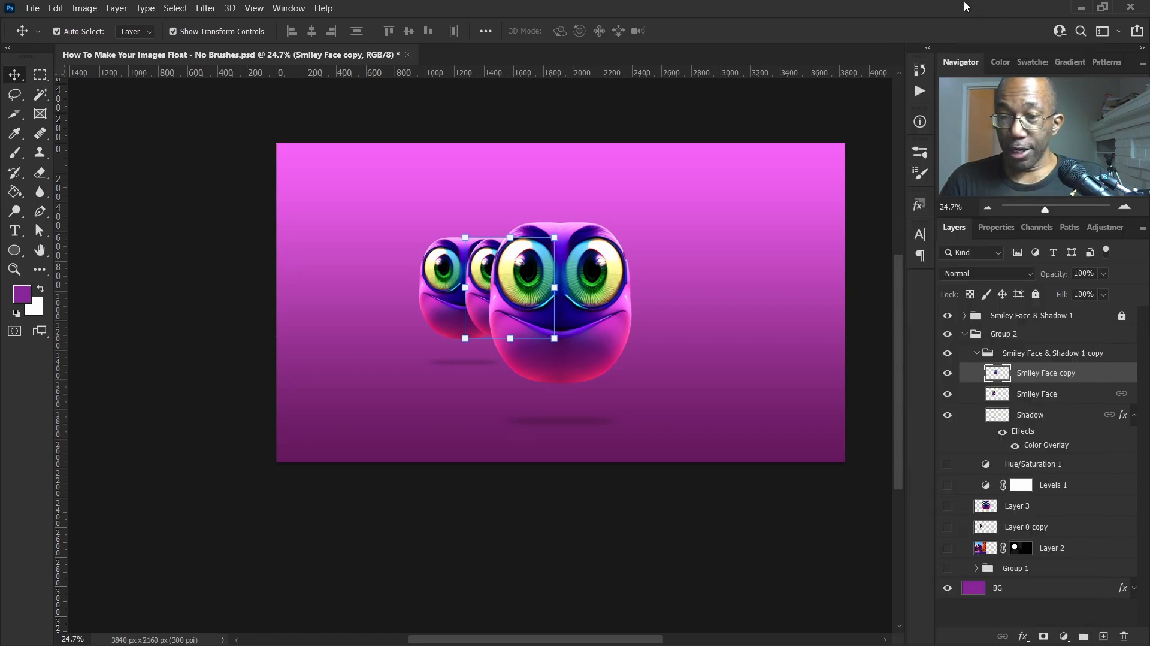
{"action": "double_click", "coordinate": [1097, 374]}
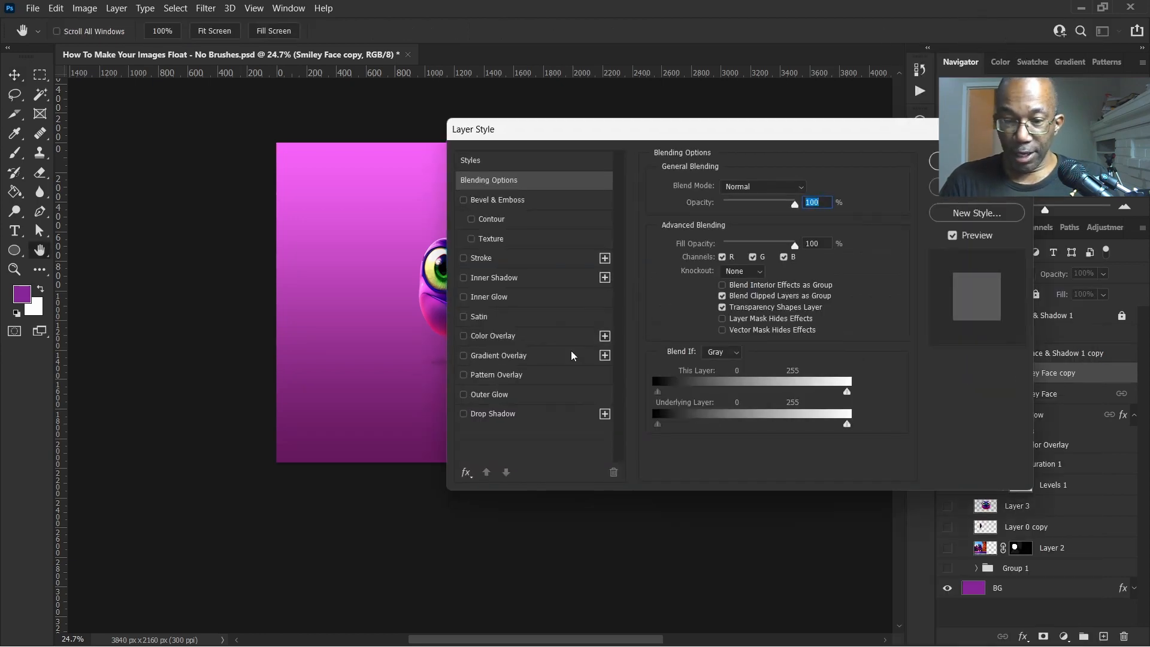
{"action": "left_click", "coordinate": [534, 337]}
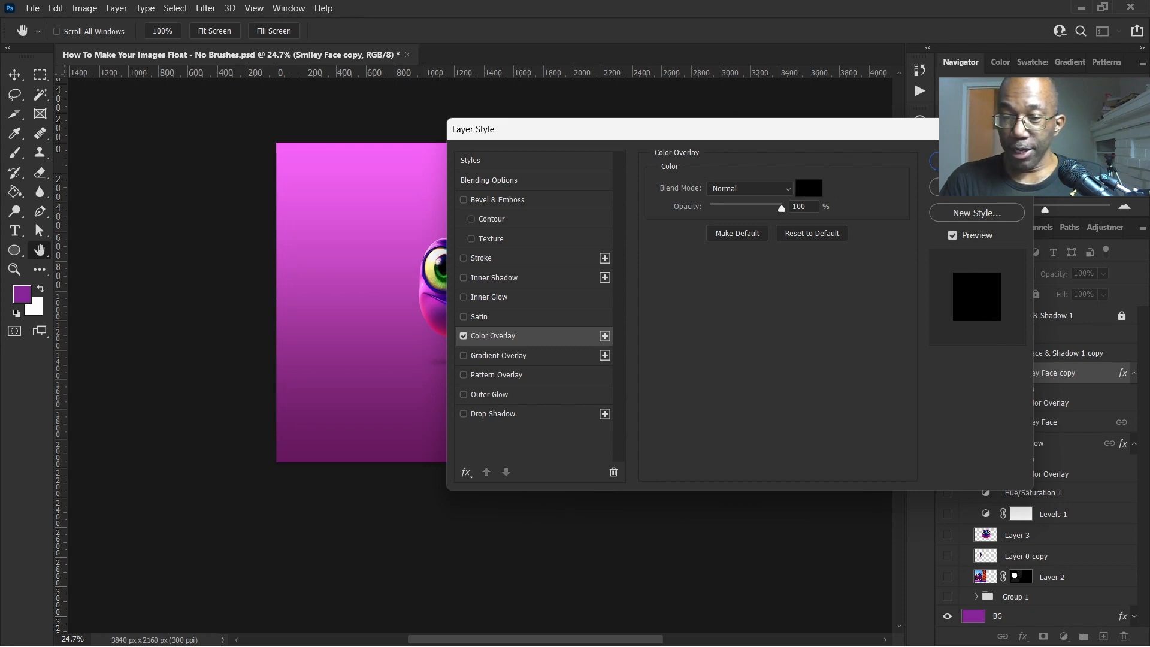
{"action": "left_click", "coordinate": [976, 160]}
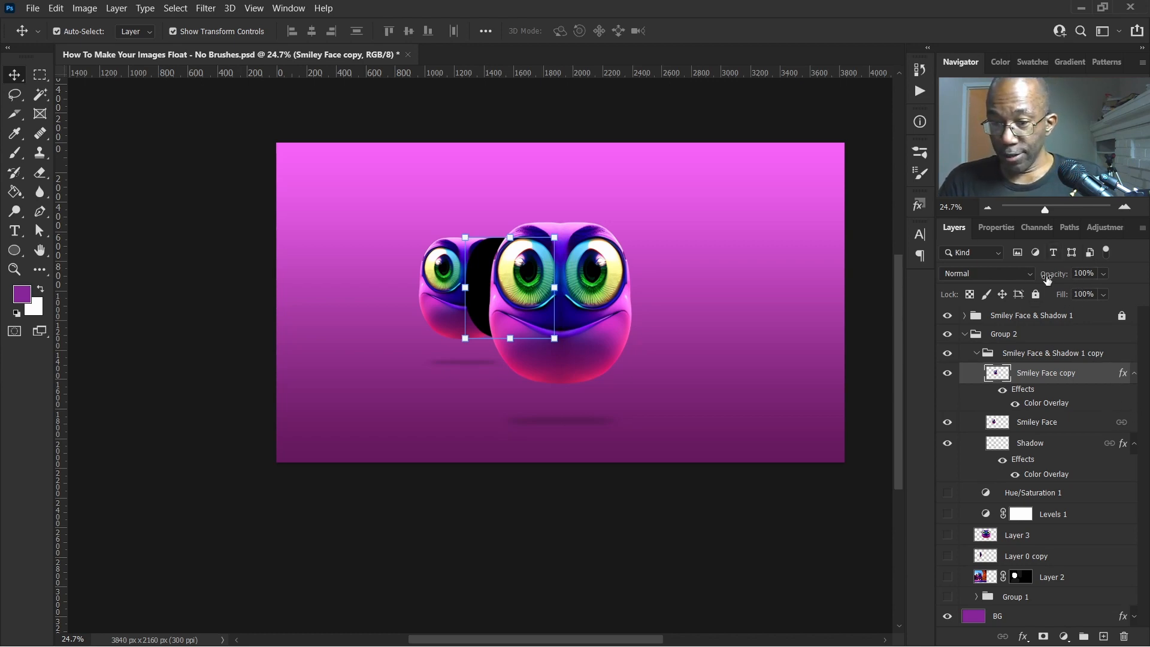
Step: Lower the opacity of the blackened Smiley Face copy layer to 38% and deselect it
{"action": "left_click", "coordinate": [1104, 273]}
{"action": "left_click_drag", "start_coordinate": [1120, 294], "coordinate": [1085, 293]}
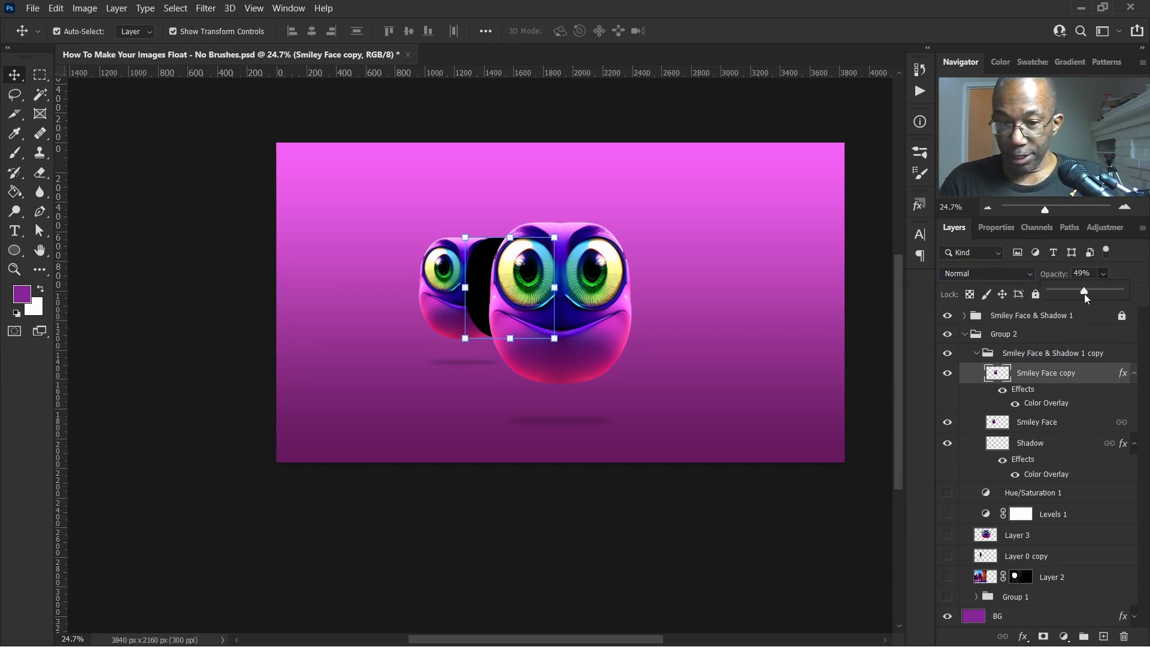
{"action": "left_click_drag", "start_coordinate": [1085, 295], "coordinate": [1076, 294]}
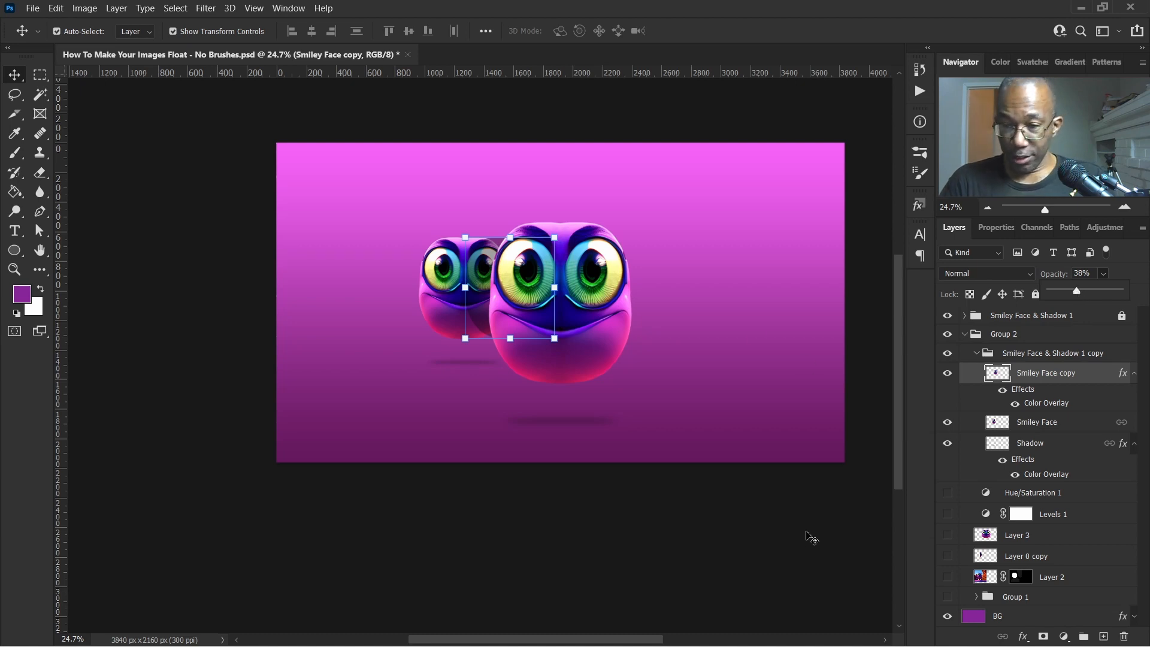
{"action": "left_click", "coordinate": [795, 564]}
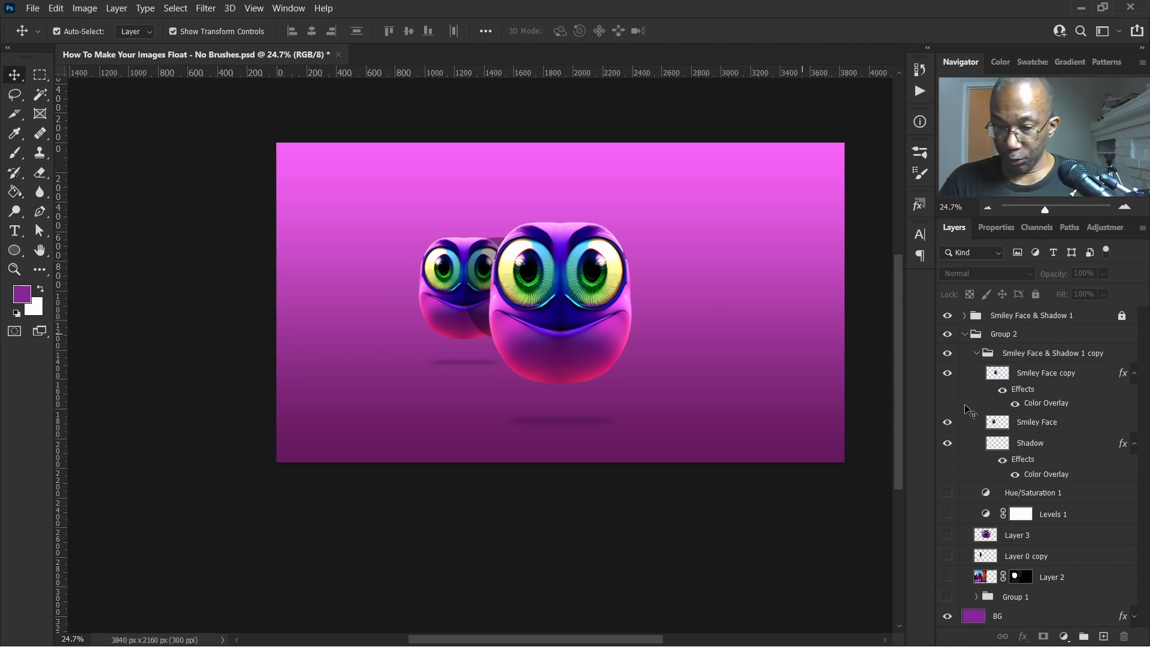
Step: Reapply the last-used Gaussian Blur filter to the Smiley Face copy layer and deselect it
{"action": "left_click", "coordinate": [1091, 378]}
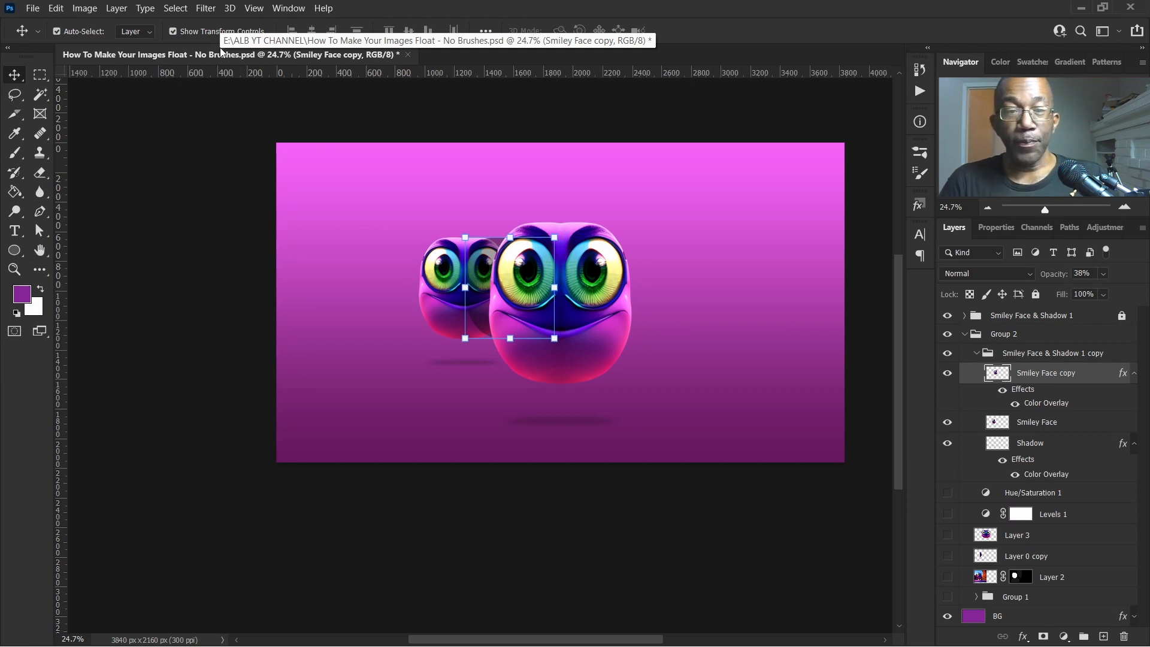
{"action": "left_click", "coordinate": [207, 9]}
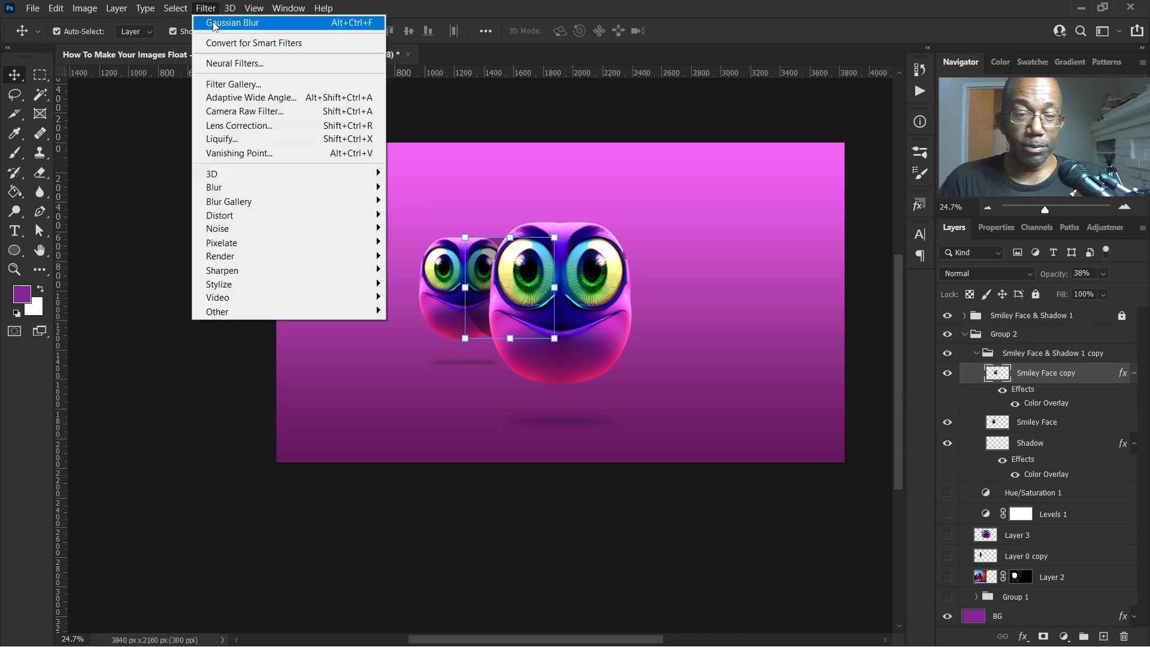
{"action": "left_click", "coordinate": [214, 24]}
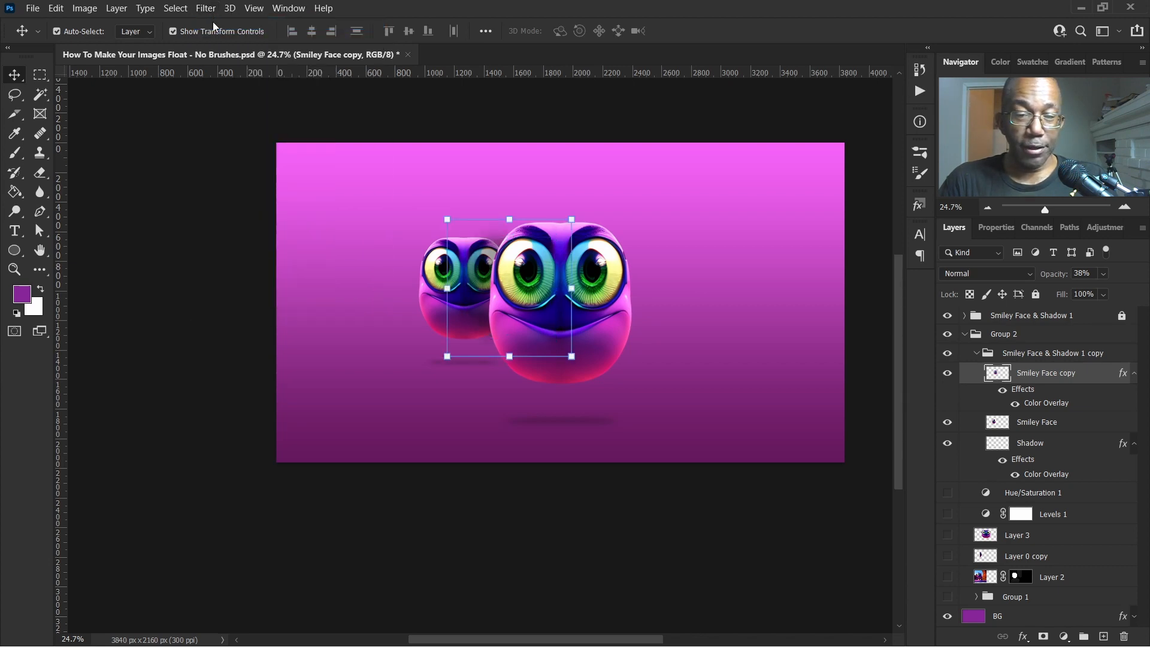
{"action": "left_click", "coordinate": [151, 258]}
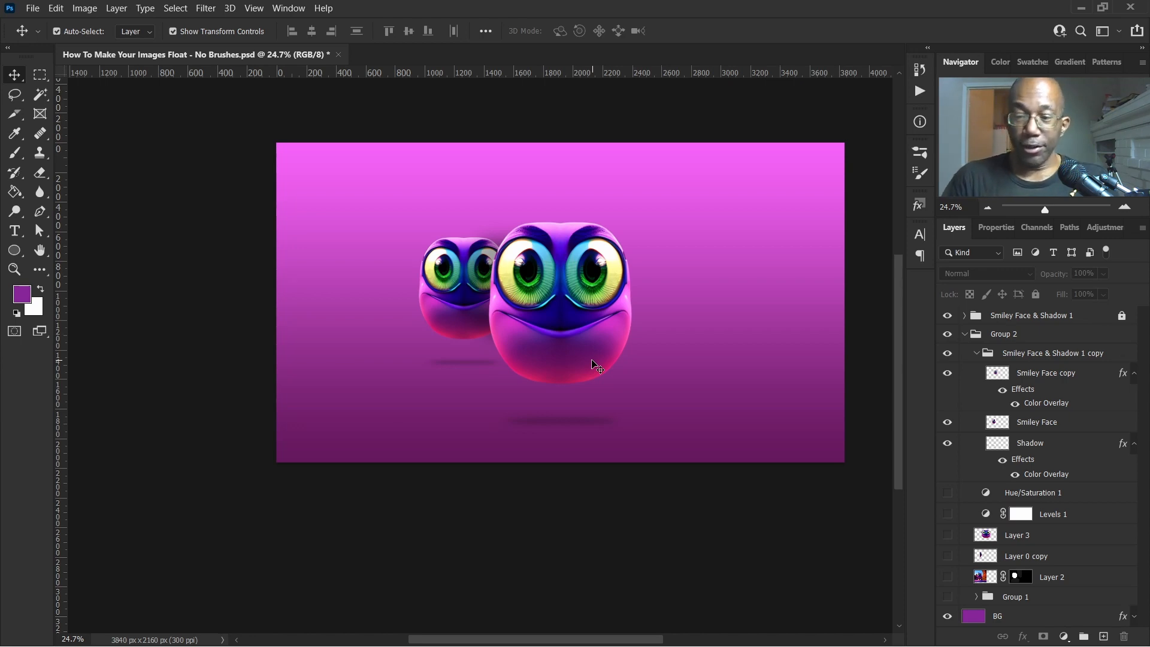
Step: Clip the blurred Smiley Face copy layer to the Smiley Face layer directly below it
{"action": "left_click", "coordinate": [1099, 378]}
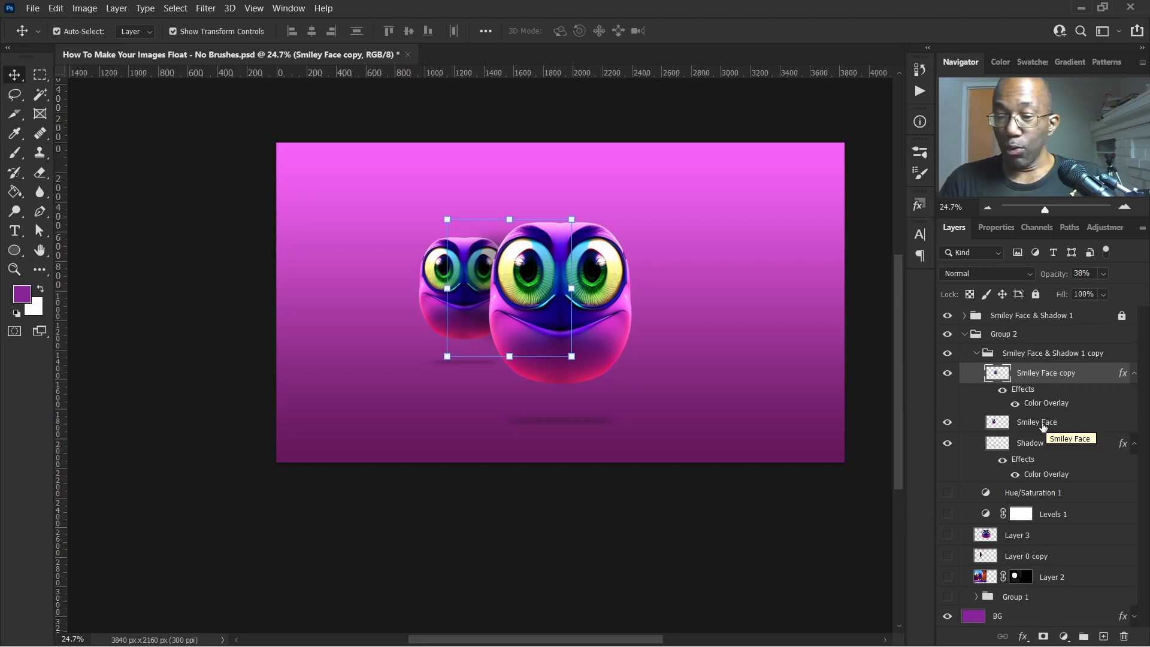
{"action": "left_click_drag", "start_coordinate": [1028, 404], "coordinate": [1027, 407]}
{"action": "left_click", "coordinate": [1029, 409], "text": "alt"}
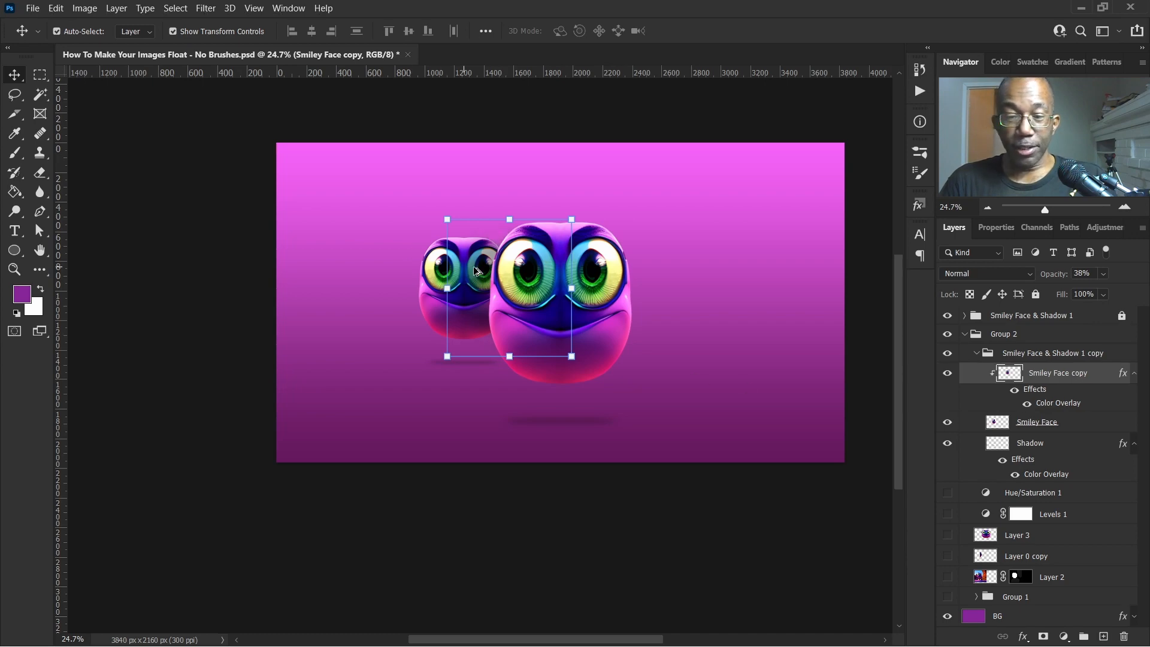
Step: Release and recreate the Smiley Face copy layer's clipping mask to compare the shadow around the small face up close
{"action": "scroll", "coordinate": [498, 286], "scroll_direction": "up", "scroll_amount": 5}
{"action": "scroll", "coordinate": [498, 285], "scroll_direction": "up", "scroll_amount": 2}
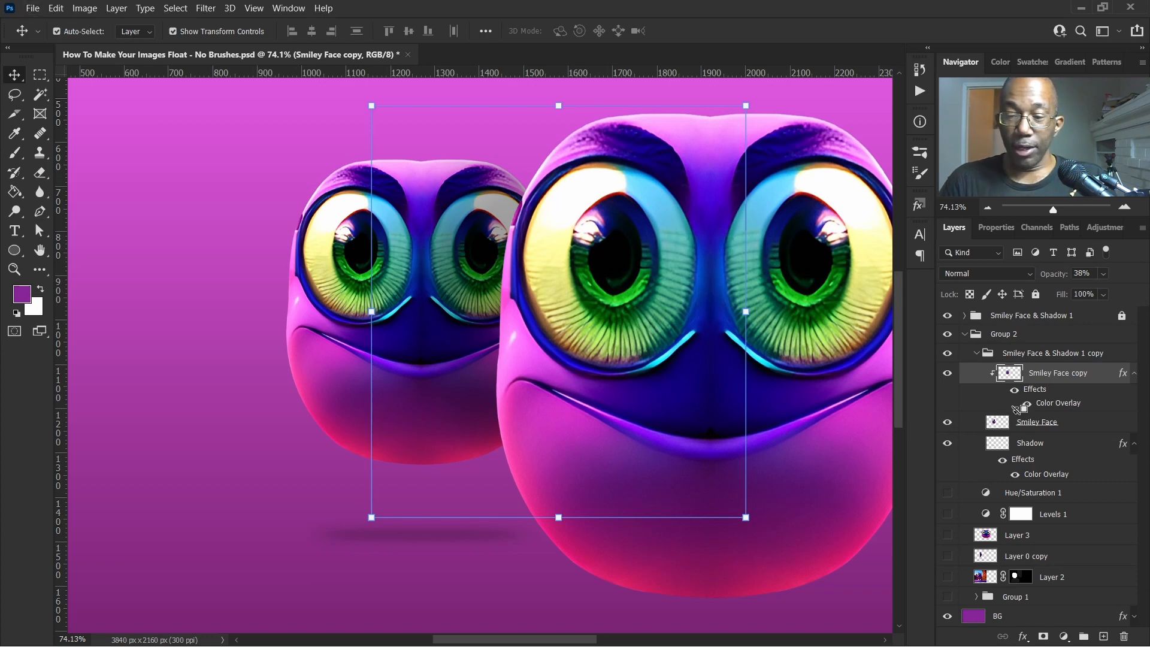
{"action": "left_click", "coordinate": [1017, 409], "text": "alt"}
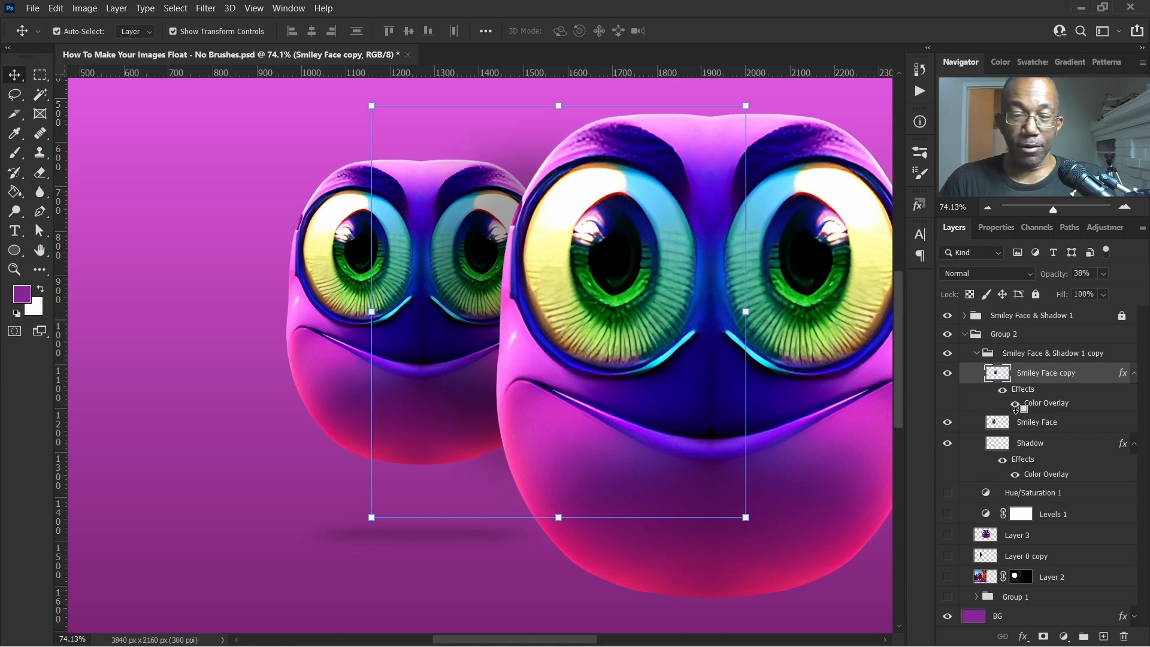
{"action": "left_click", "coordinate": [1016, 409], "text": "alt"}
Step: Examine the cast shadow between the two faces in the full composition with no layer selected
{"action": "scroll", "coordinate": [637, 406], "scroll_direction": "down", "scroll_amount": 1}
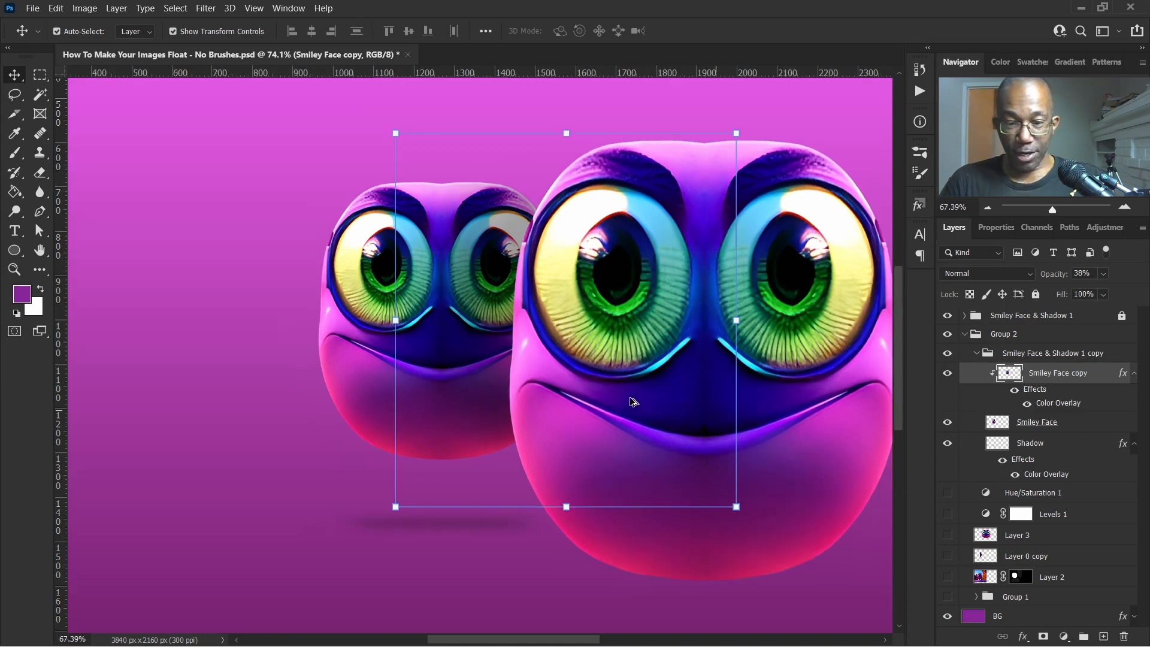
{"action": "scroll", "coordinate": [636, 406], "scroll_direction": "down", "scroll_amount": 4}
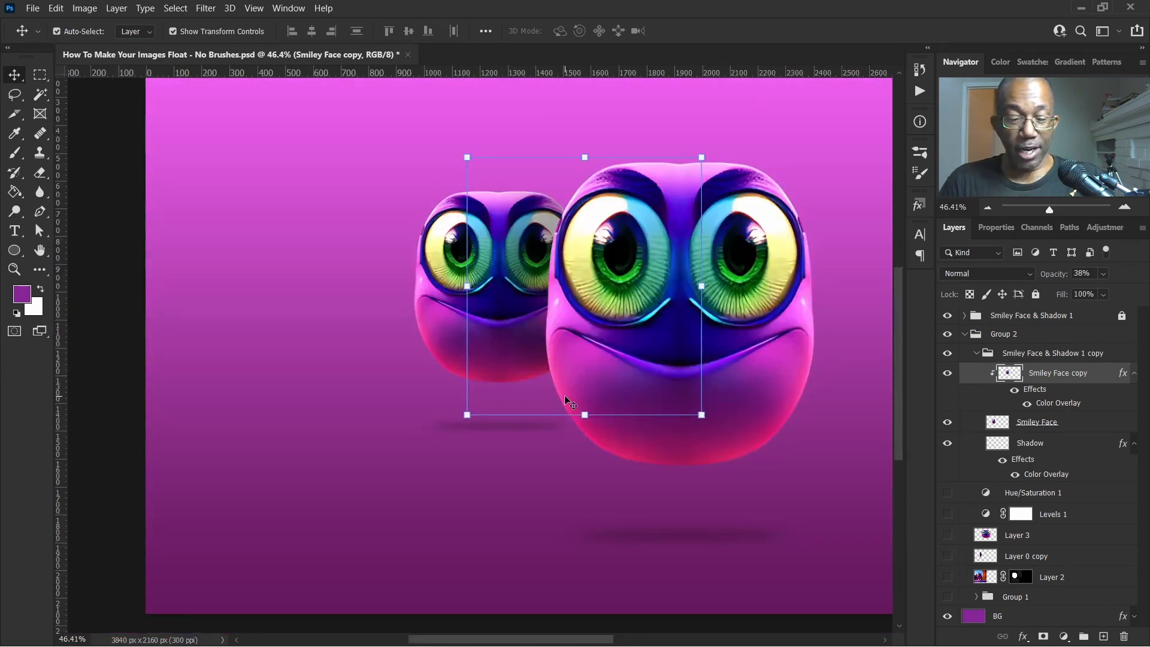
{"action": "scroll", "coordinate": [564, 397], "scroll_direction": "down", "scroll_amount": 5}
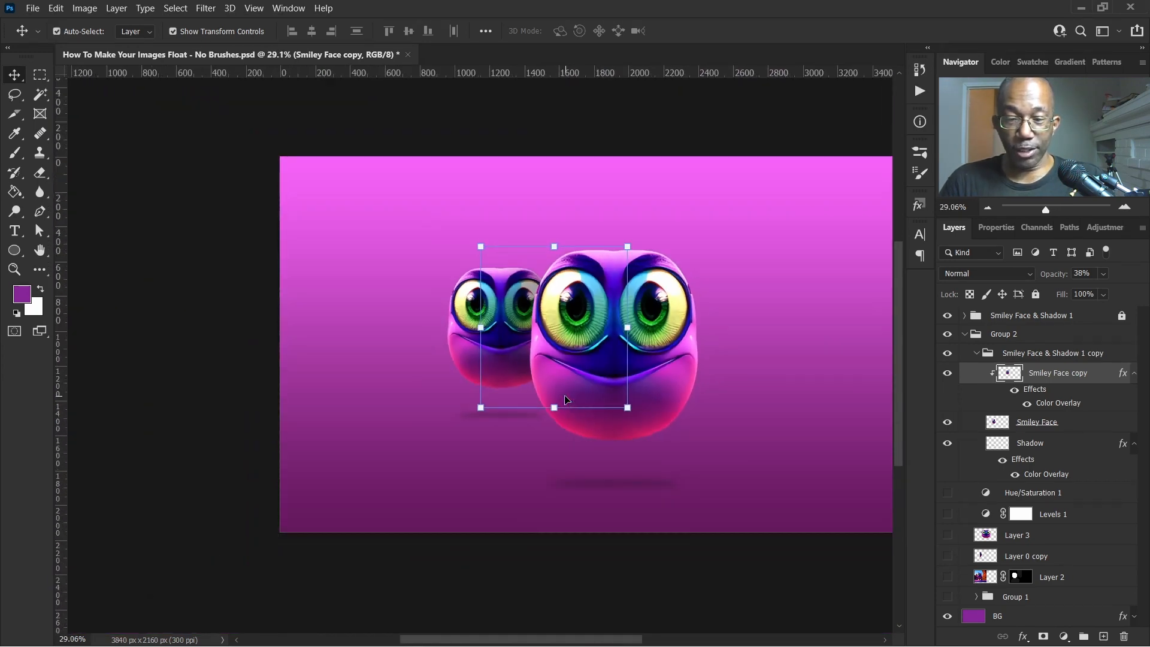
{"action": "scroll", "coordinate": [565, 400], "scroll_direction": "down", "scroll_amount": 1}
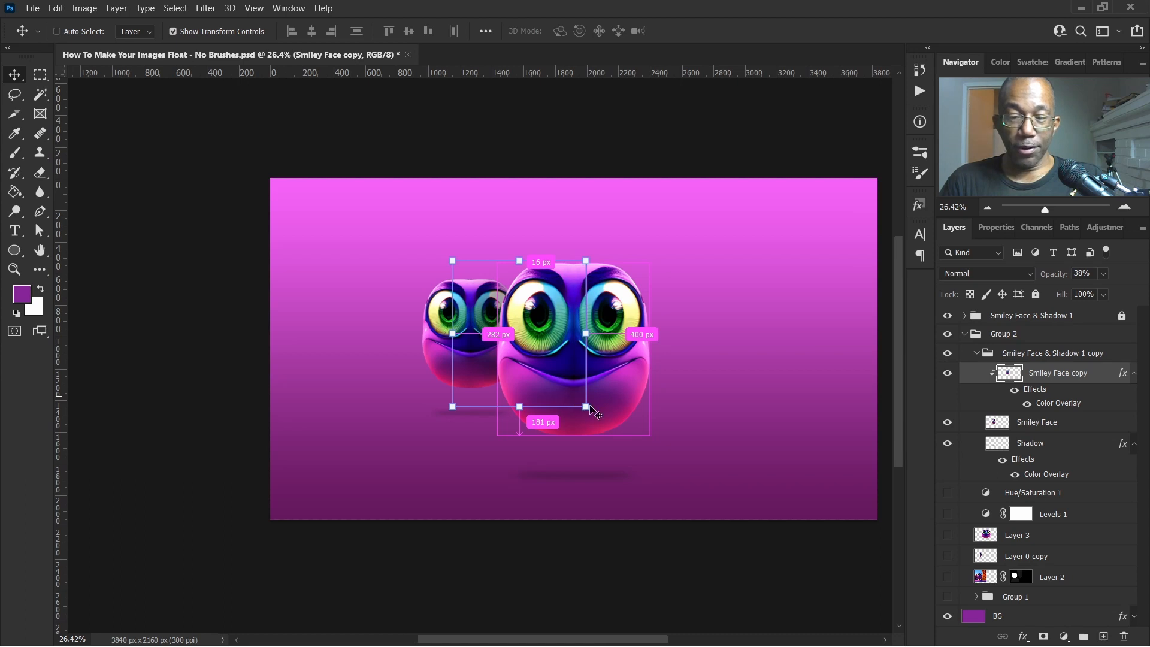
{"action": "scroll", "coordinate": [590, 409], "scroll_direction": "right", "scroll_amount": 2}
{"action": "scroll", "coordinate": [607, 417], "scroll_direction": "down", "scroll_amount": 1}
{"action": "scroll", "coordinate": [607, 417], "scroll_direction": "down", "scroll_amount": 1}
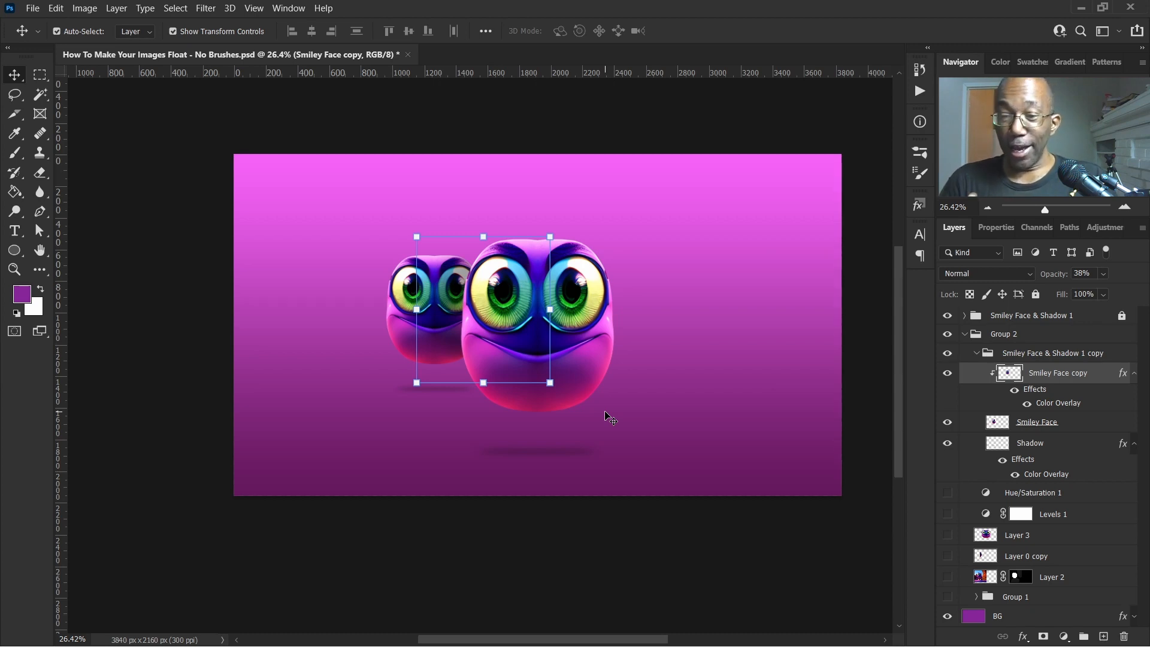
{"action": "scroll", "coordinate": [640, 423], "scroll_direction": "down", "scroll_amount": 1}
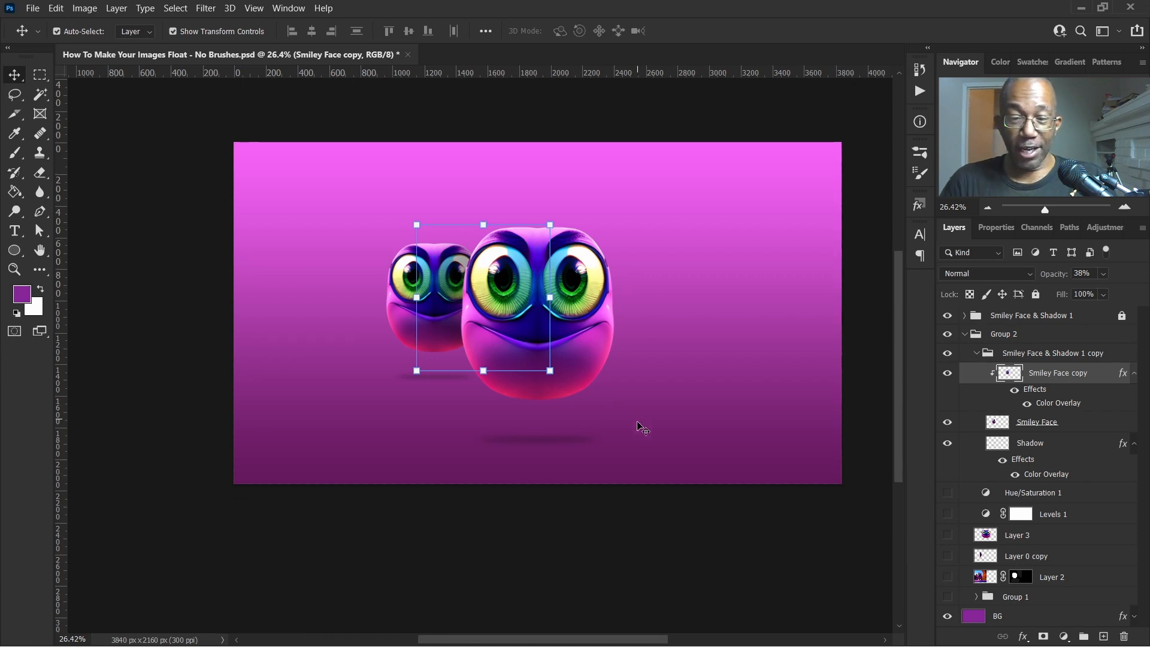
{"action": "left_click", "coordinate": [623, 545]}
{"action": "scroll", "coordinate": [662, 400], "scroll_direction": "down", "scroll_amount": 3}
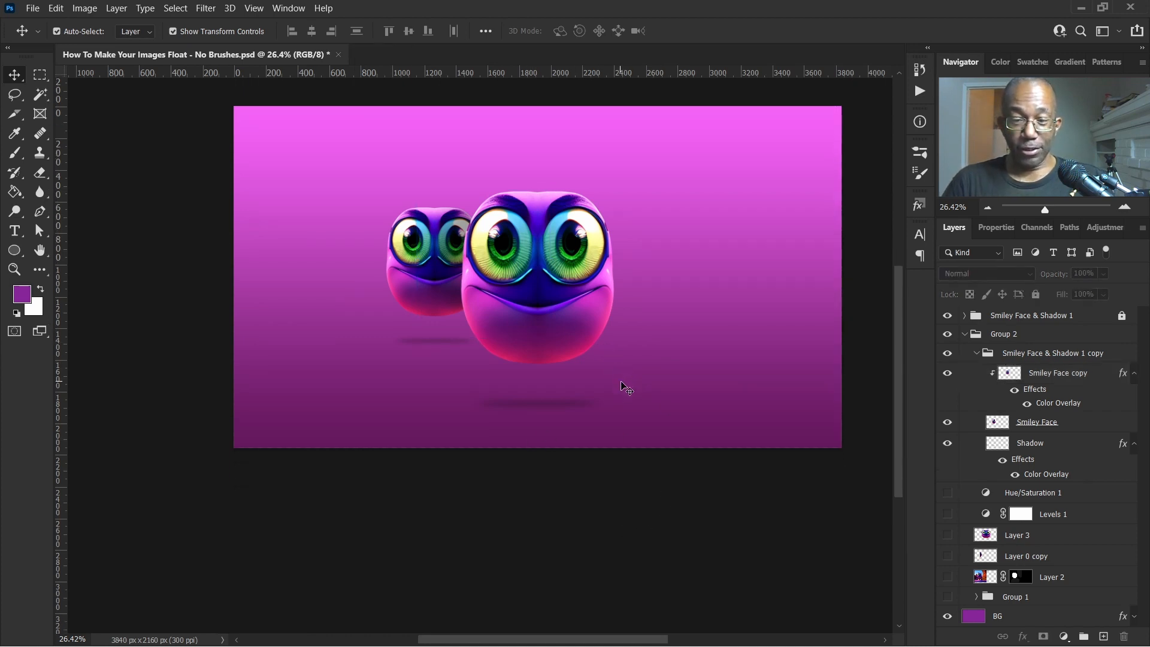
{"action": "scroll", "coordinate": [623, 388], "scroll_direction": "up", "scroll_amount": 2}
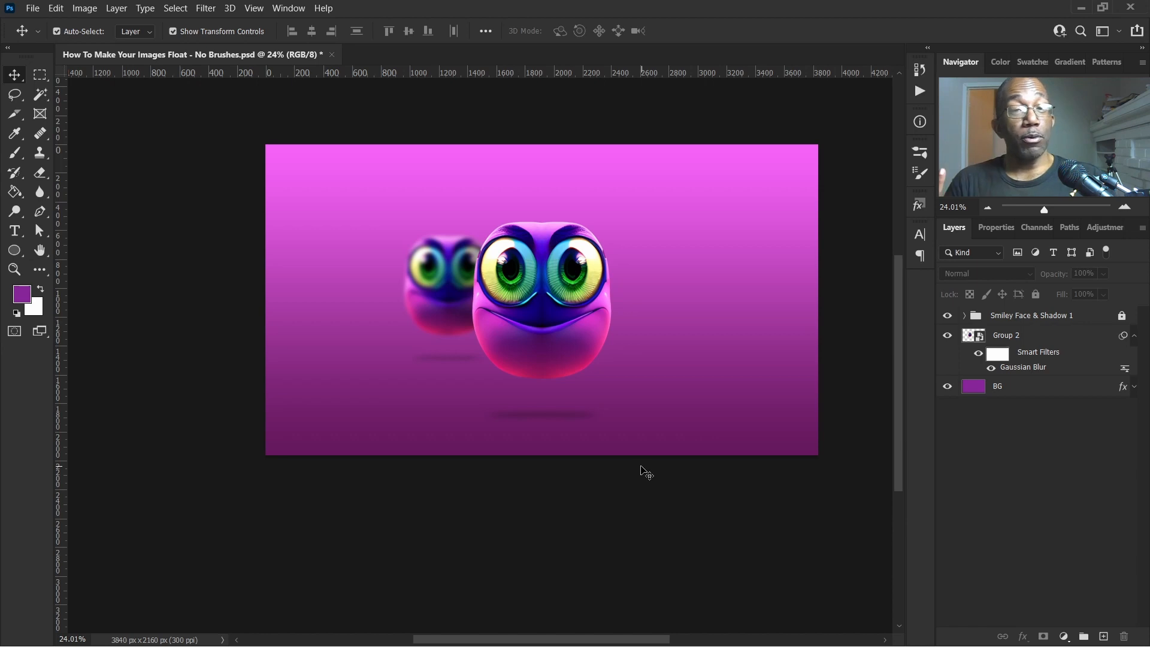